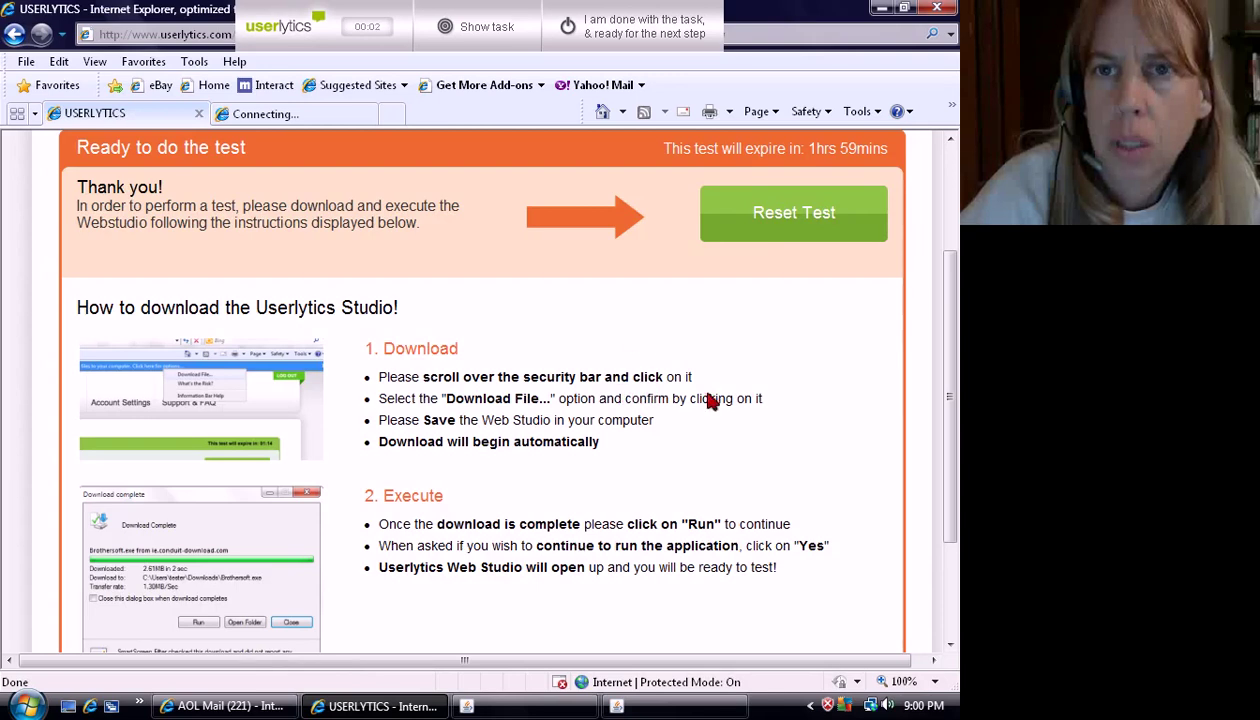
Step: Examine the MedicalCare landing page from the header and banner down to the footer
{"action": "left_click", "coordinate": [777, 244]}
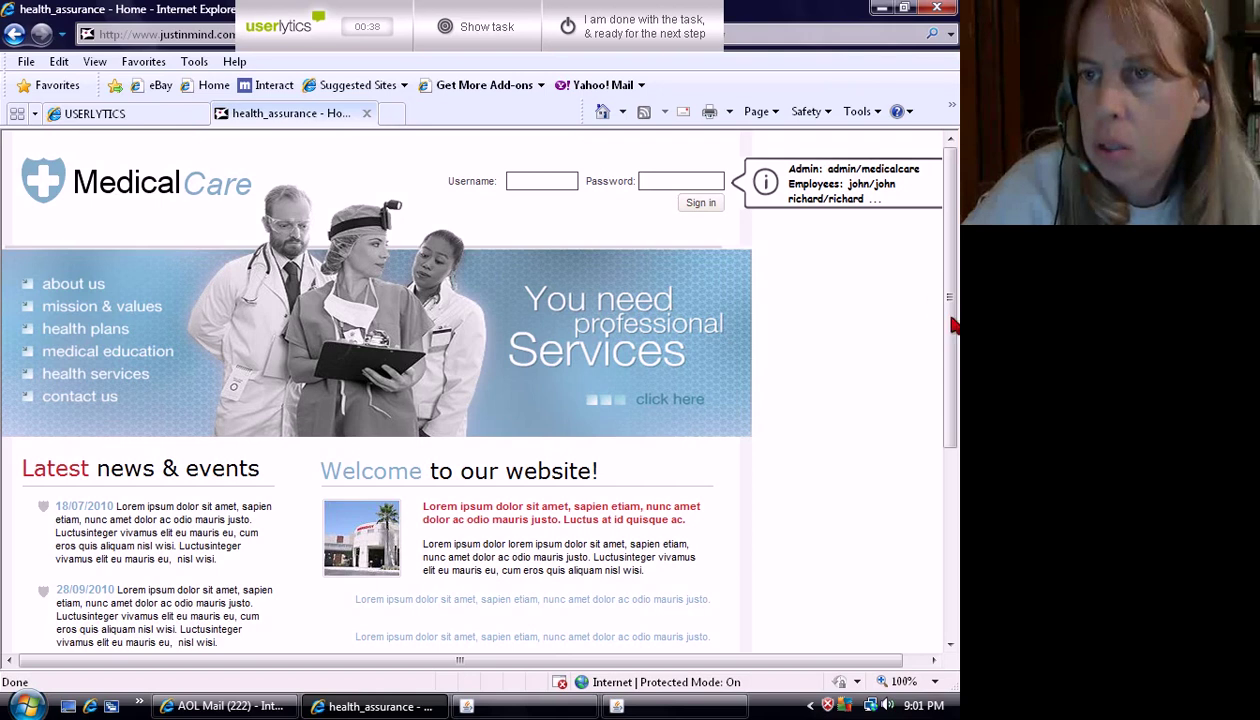
{"action": "scroll", "coordinate": [948, 318], "scroll_direction": "down", "scroll_amount": 4}
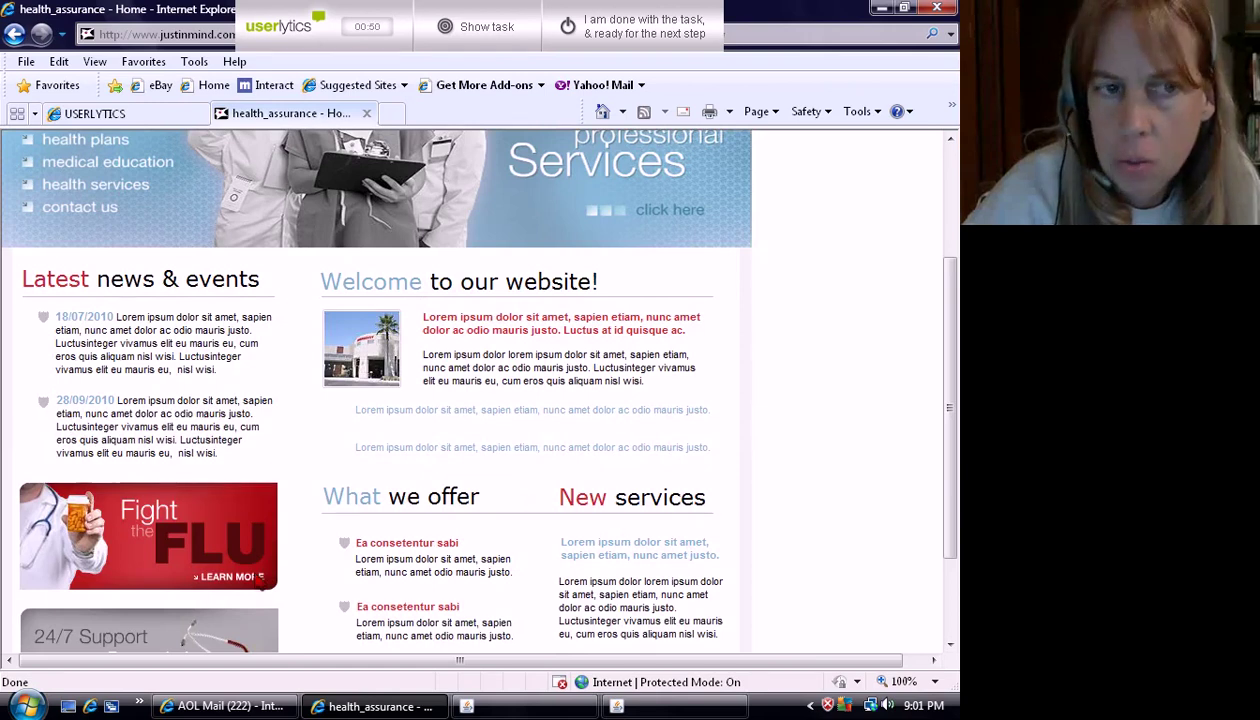
{"action": "scroll", "coordinate": [948, 472], "scroll_direction": "down", "scroll_amount": 3}
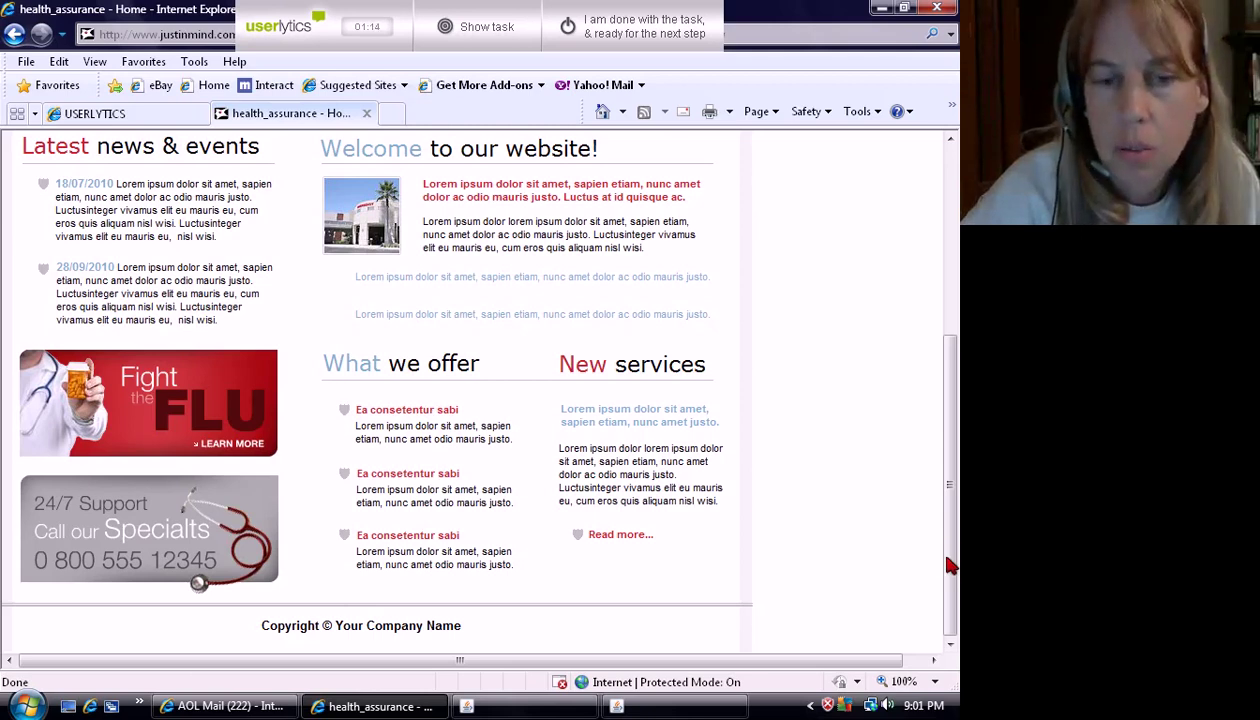
{"action": "left_click_drag", "start_coordinate": [955, 572], "coordinate": [957, 385]}
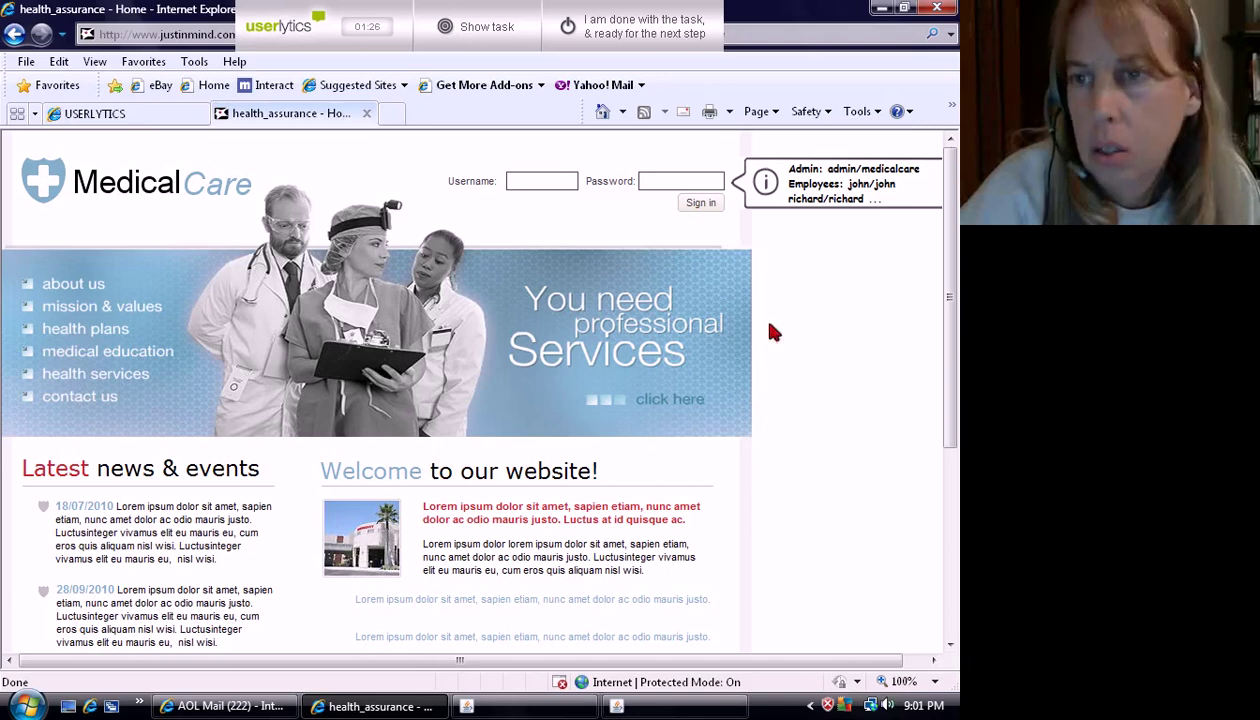
{"action": "left_click_drag", "start_coordinate": [948, 350], "coordinate": [956, 573]}
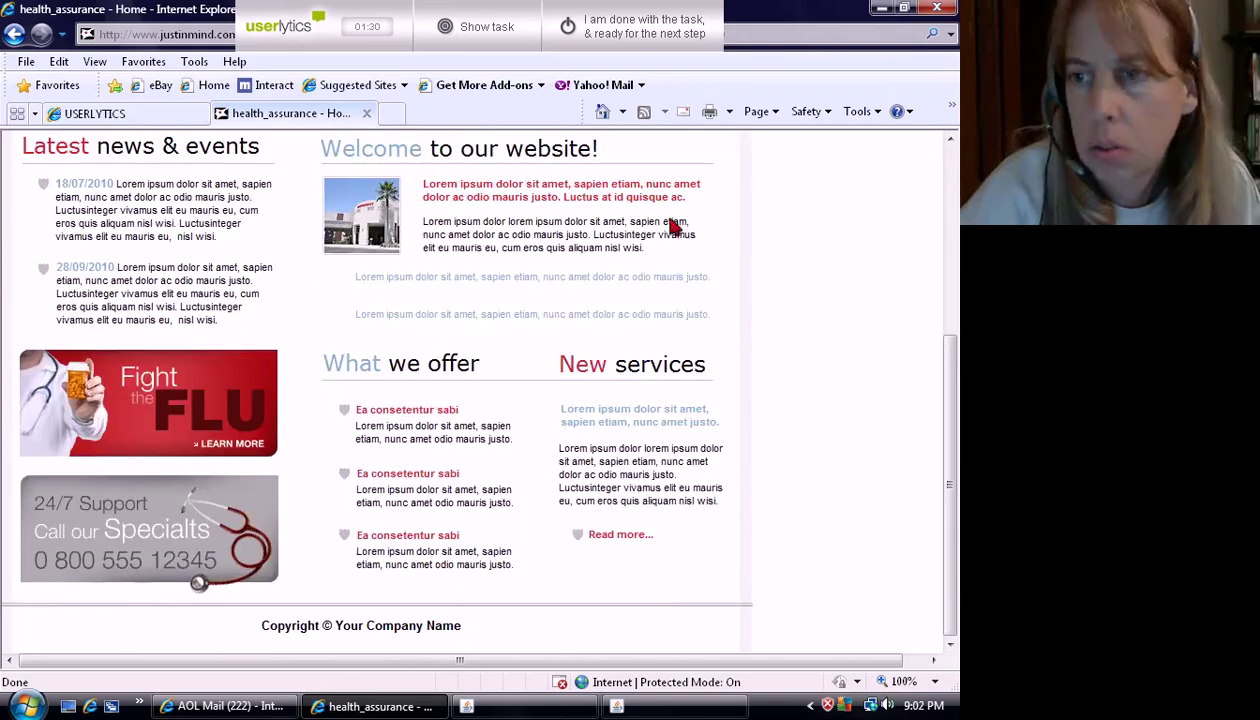
{"action": "left_click_drag", "start_coordinate": [955, 400], "coordinate": [955, 172]}
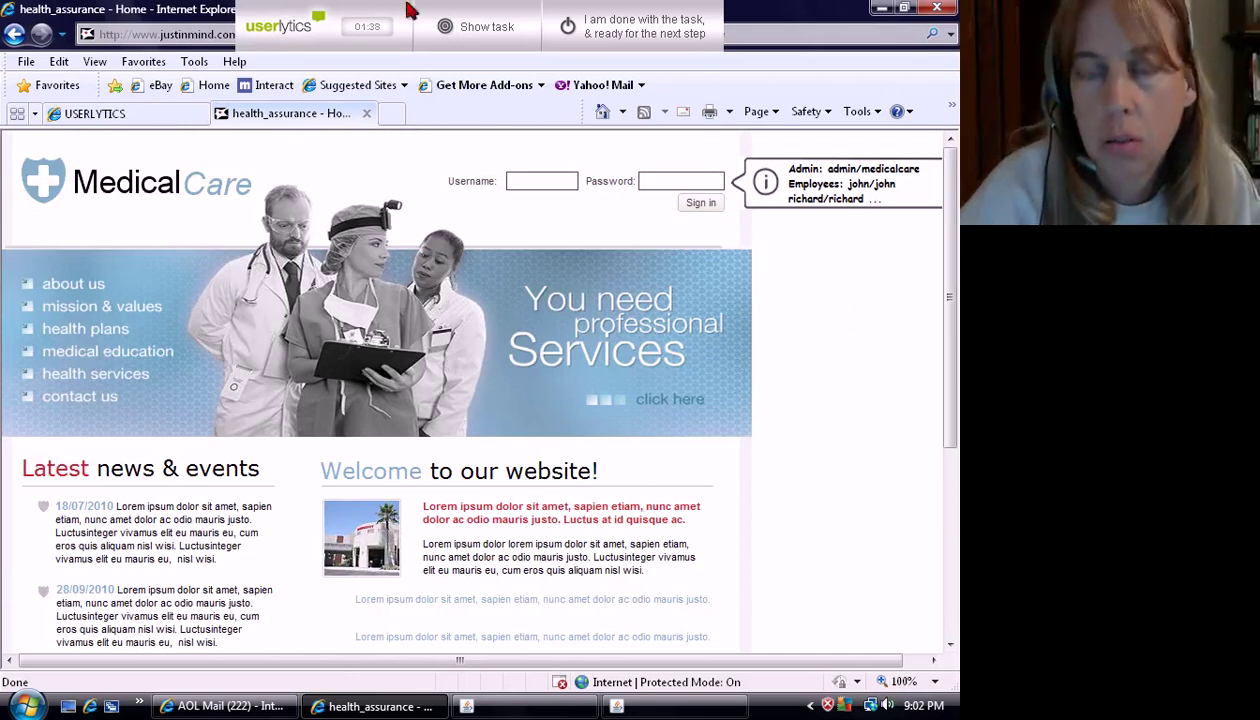
Step: Reread the test tasks and review the design and layout of the landing page's banner, news and services sections
{"action": "left_click", "coordinate": [450, 30]}
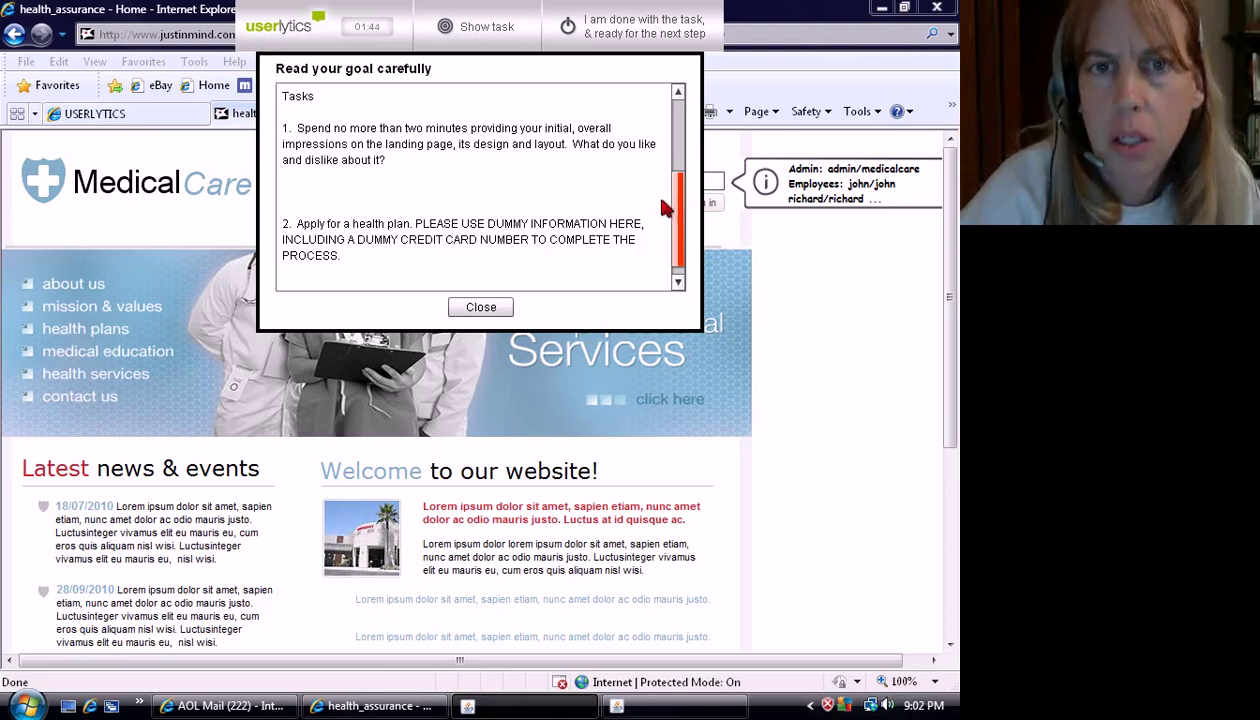
{"action": "left_click", "coordinate": [487, 309]}
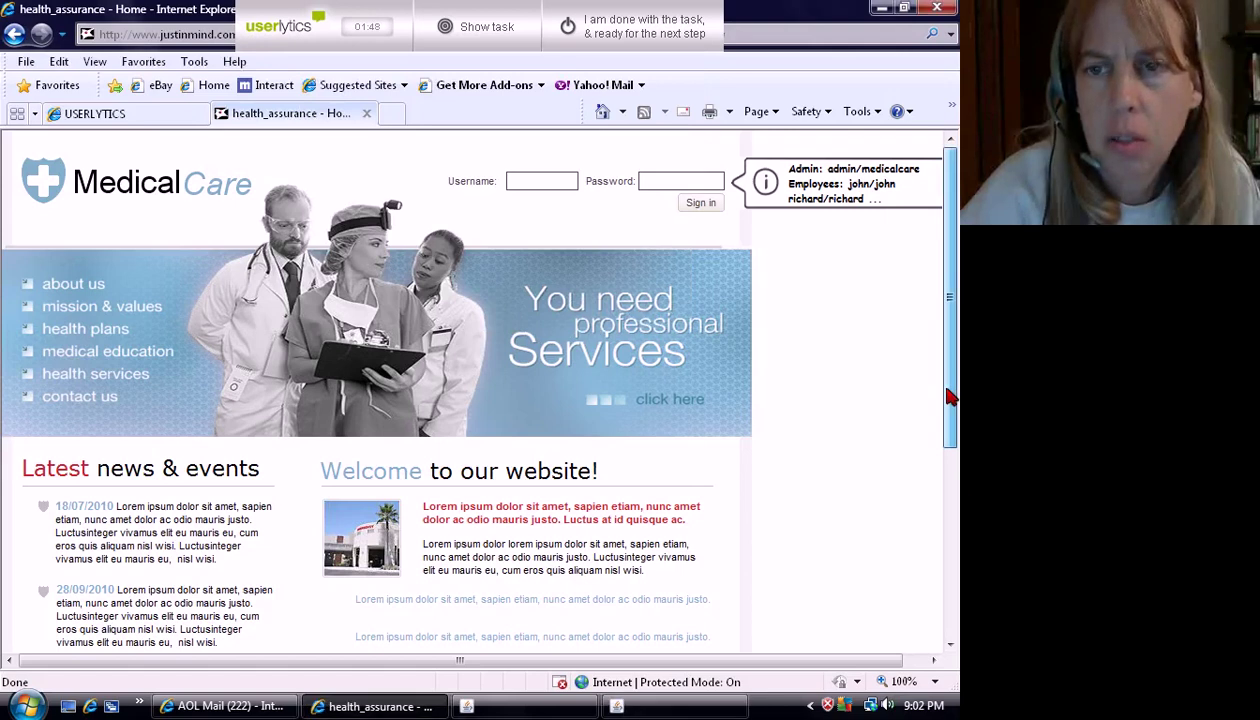
{"action": "left_click_drag", "start_coordinate": [950, 398], "coordinate": [950, 403]}
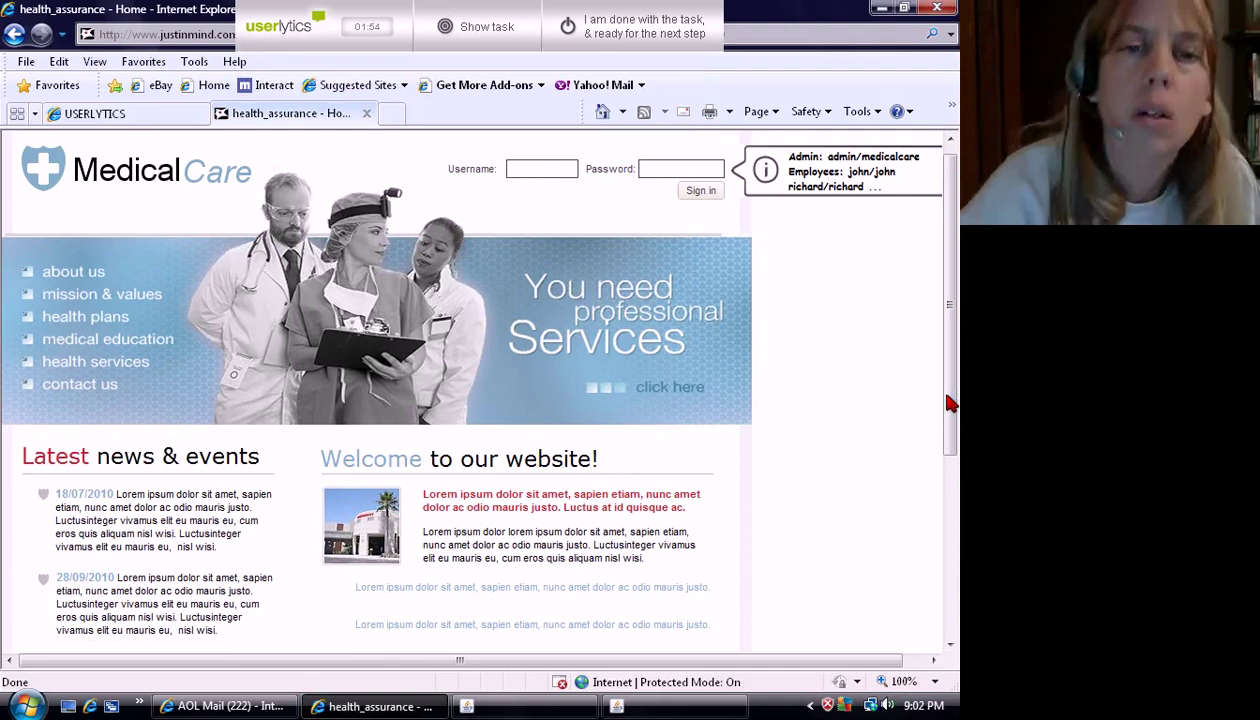
{"action": "left_click_drag", "start_coordinate": [950, 403], "coordinate": [950, 446]}
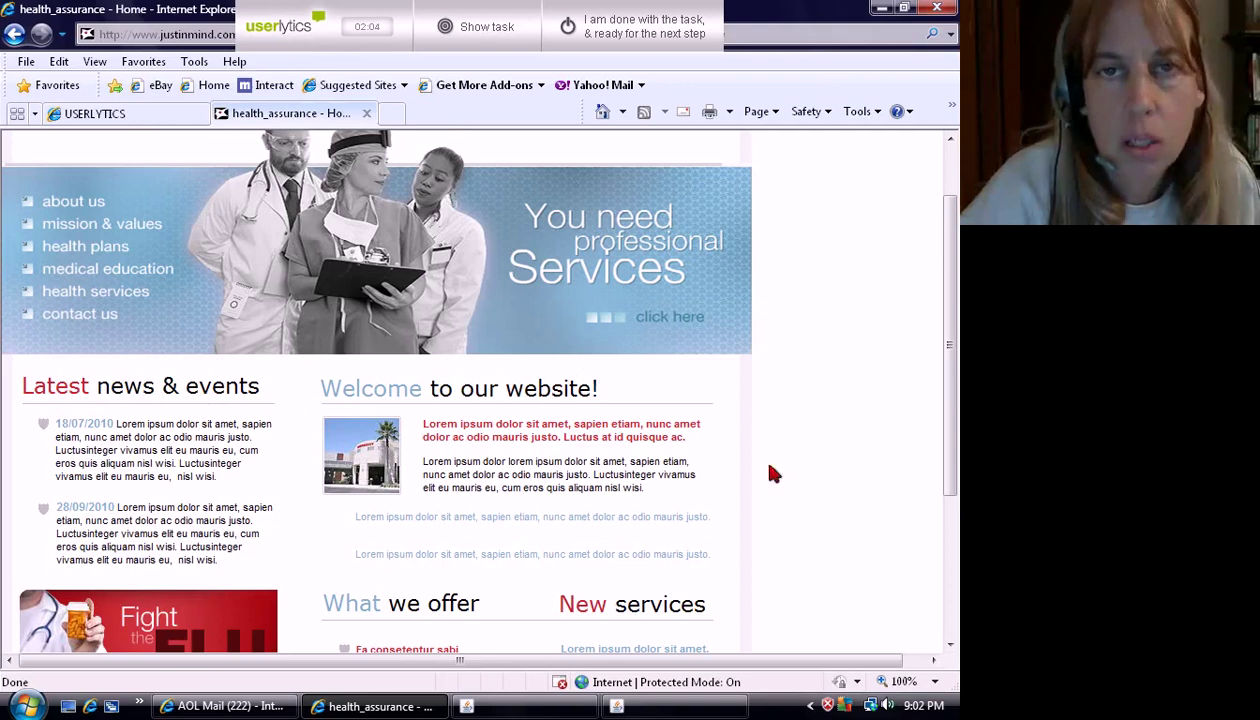
{"action": "left_click_drag", "start_coordinate": [955, 375], "coordinate": [955, 488]}
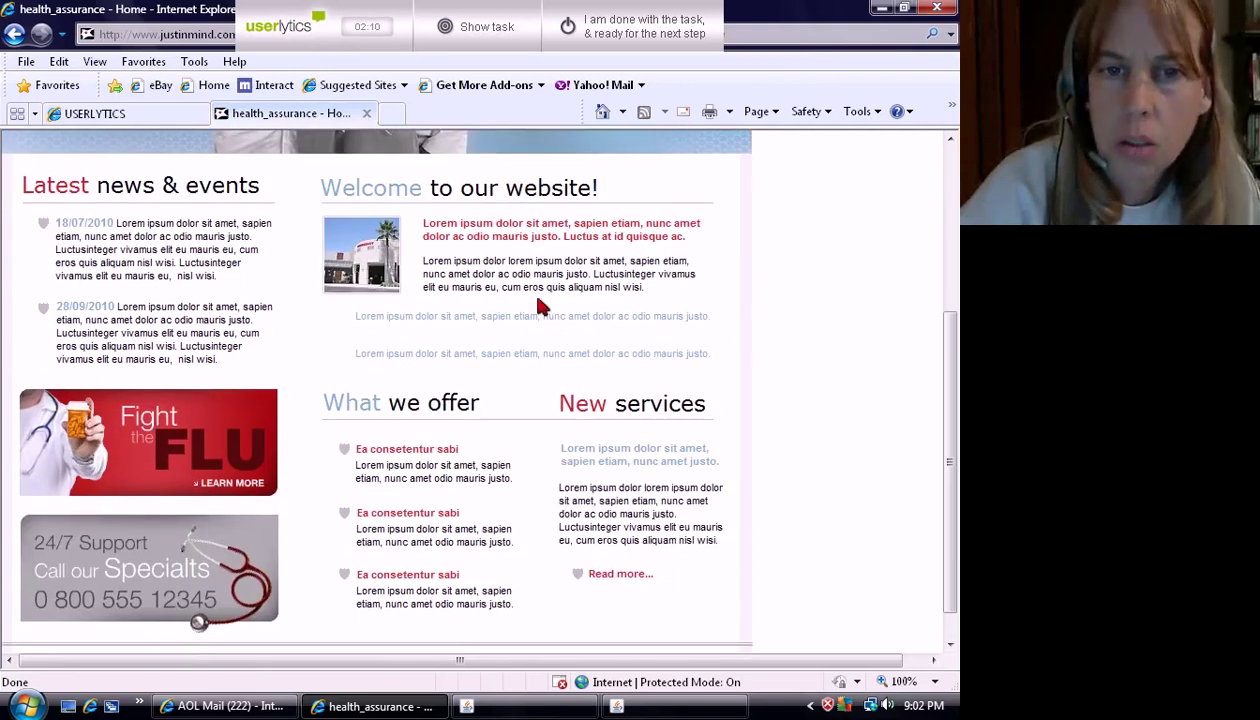
{"action": "scroll", "coordinate": [952, 437], "scroll_direction": "down", "scroll_amount": 1}
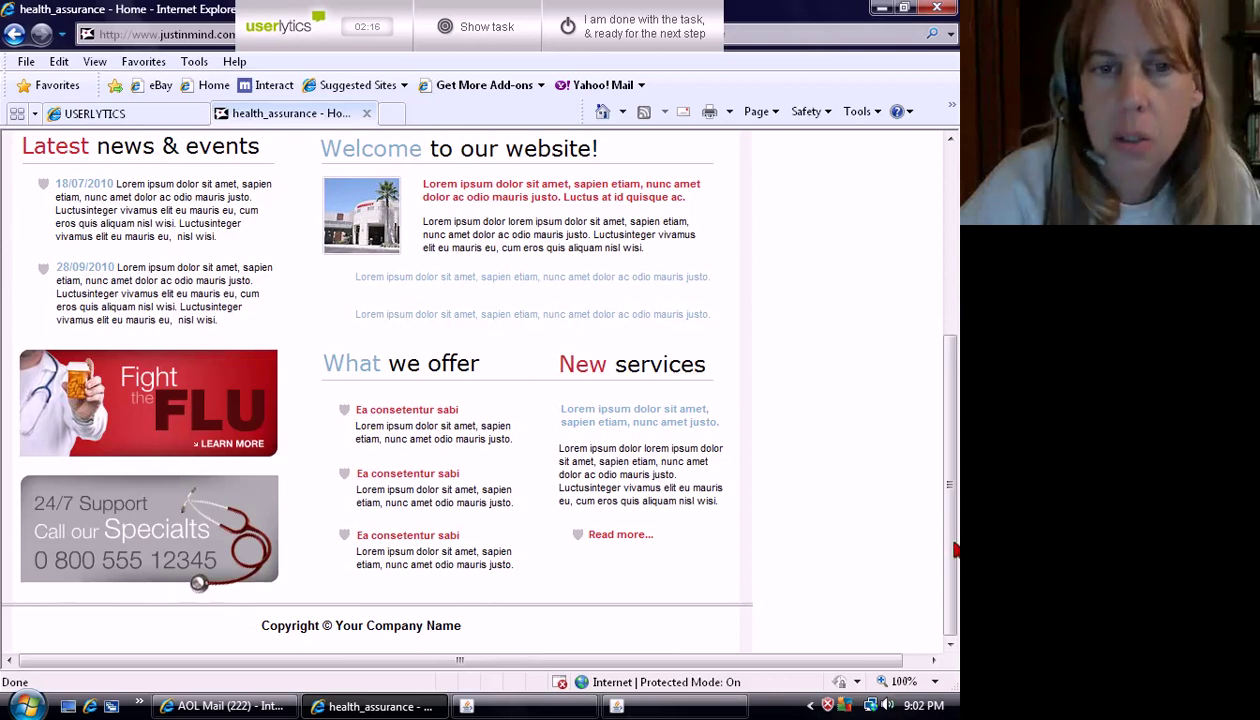
{"action": "left_click_drag", "start_coordinate": [955, 549], "coordinate": [945, 325]}
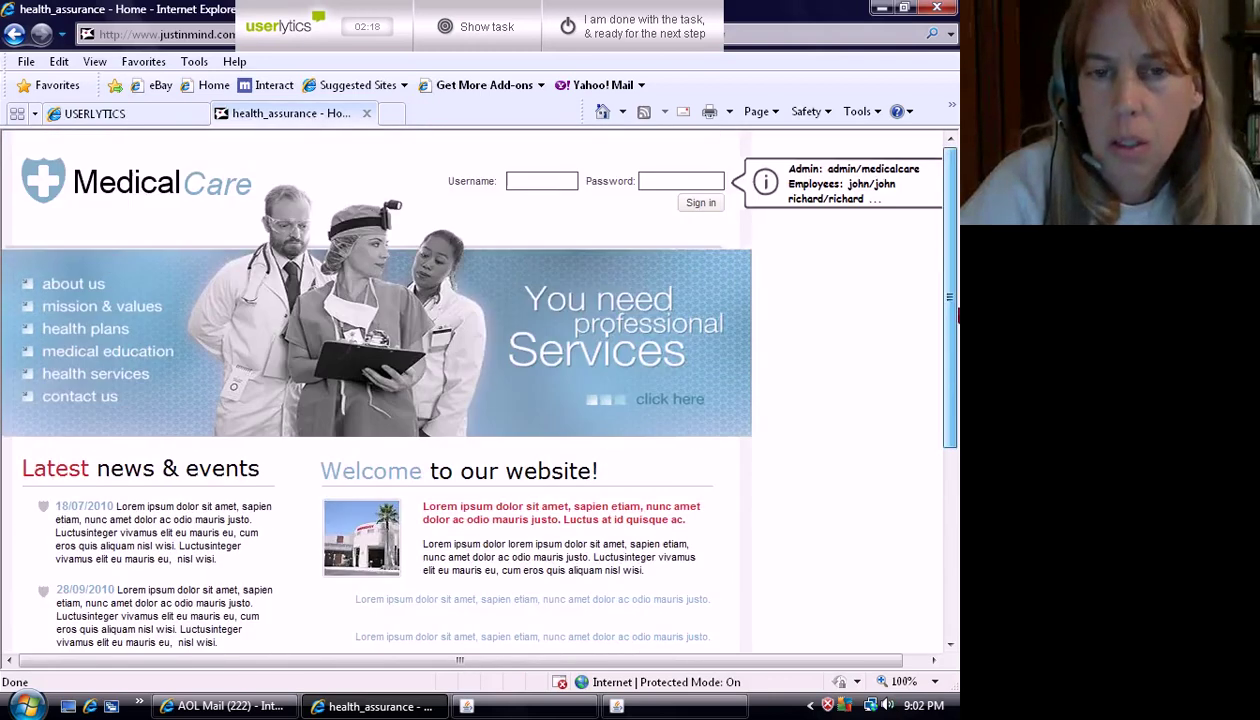
Step: Check the task instructions again and look over the whole landing page once more for likes and dislikes
{"action": "left_click", "coordinate": [482, 35]}
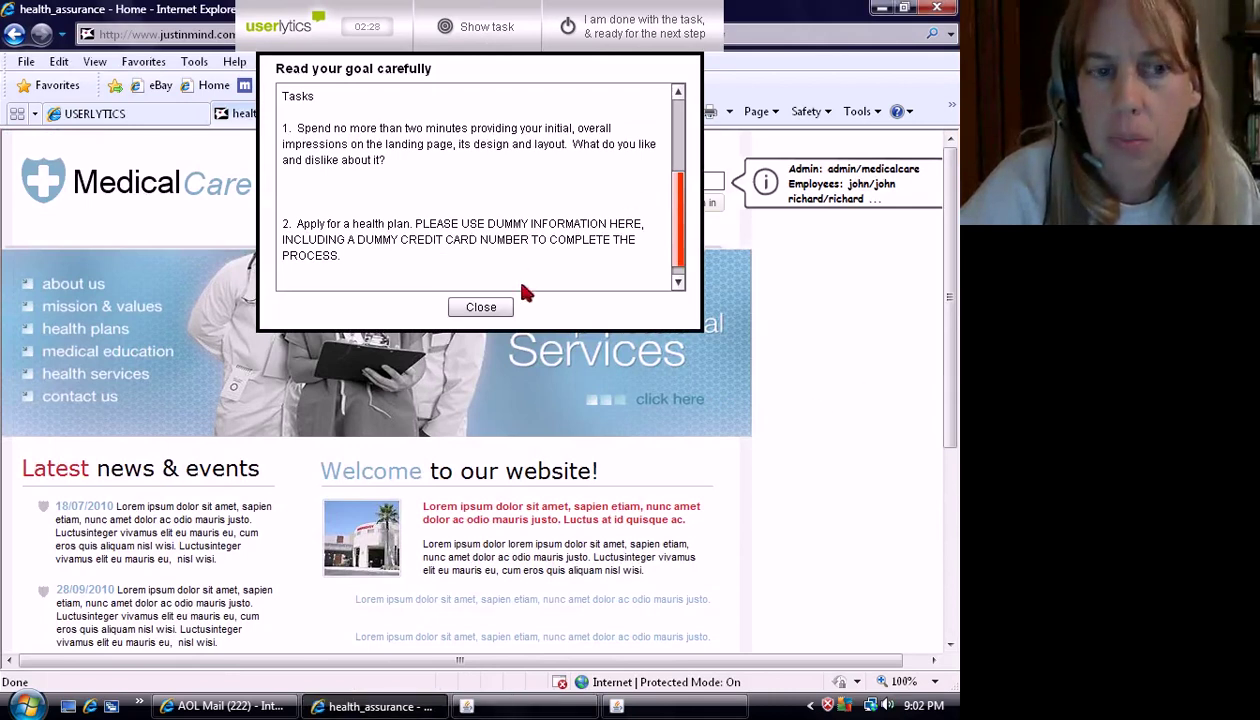
{"action": "left_click", "coordinate": [481, 307]}
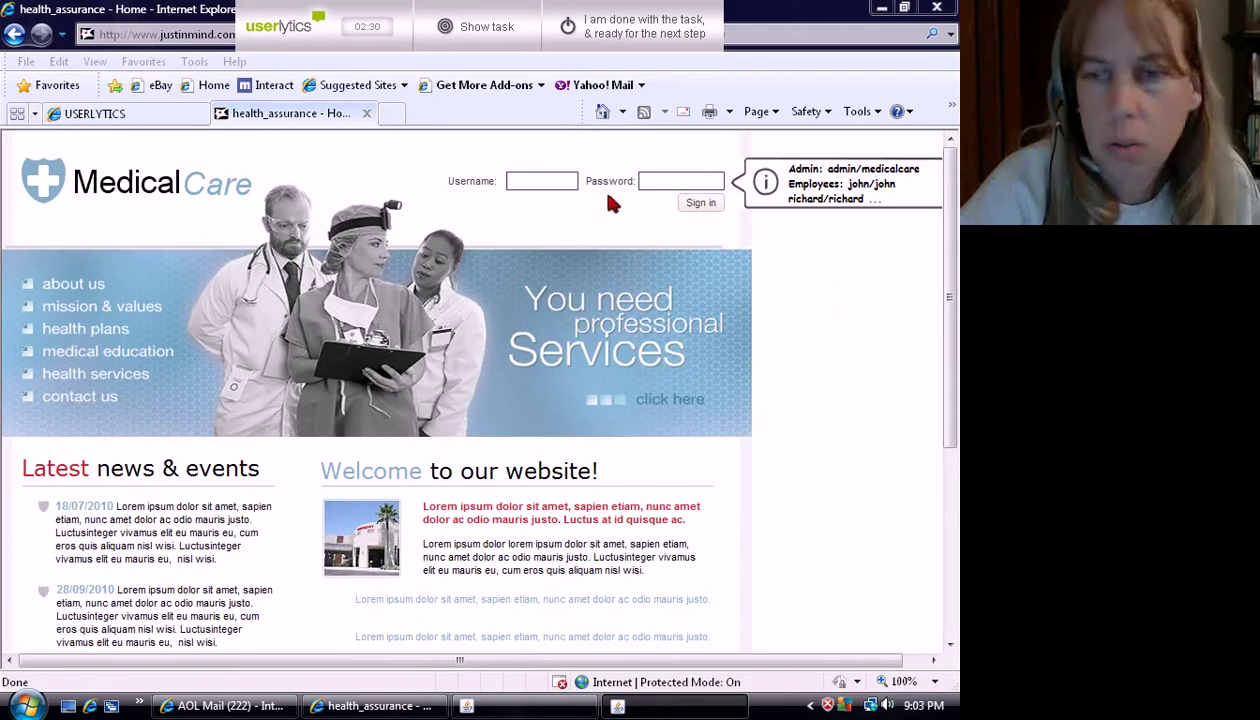
{"action": "left_click_drag", "start_coordinate": [950, 292], "coordinate": [957, 503]}
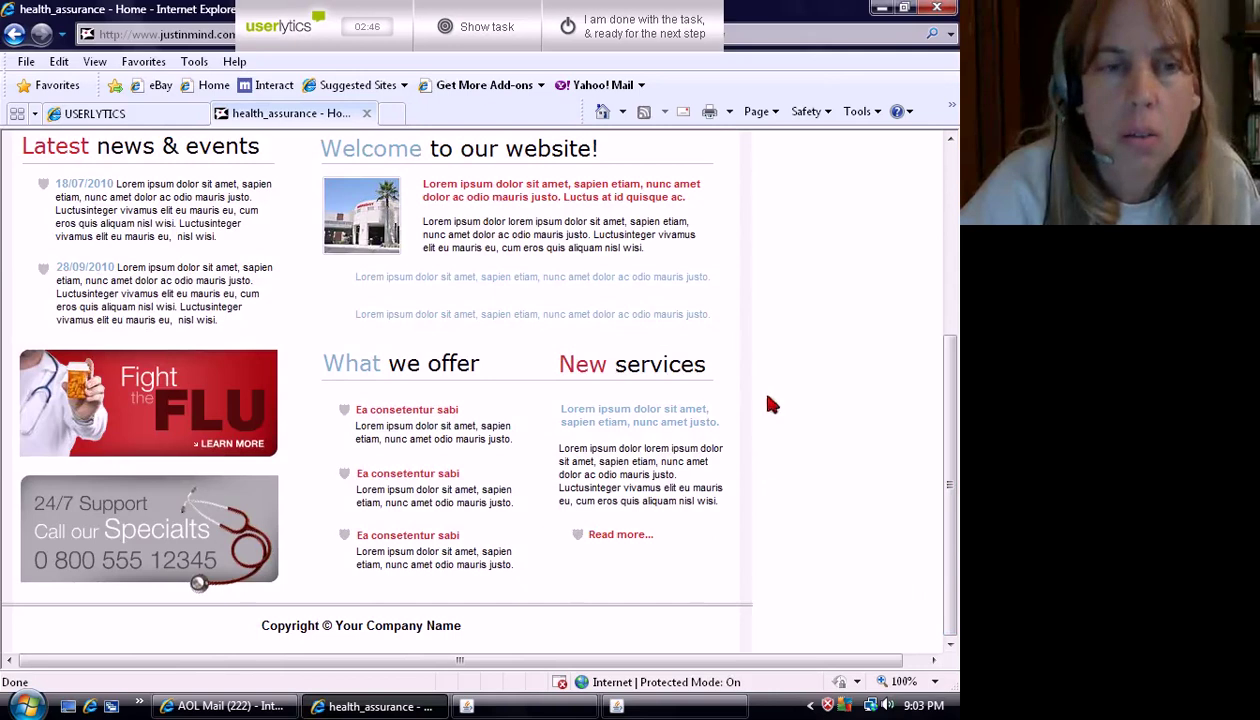
{"action": "left_click_drag", "start_coordinate": [950, 548], "coordinate": [955, 352]}
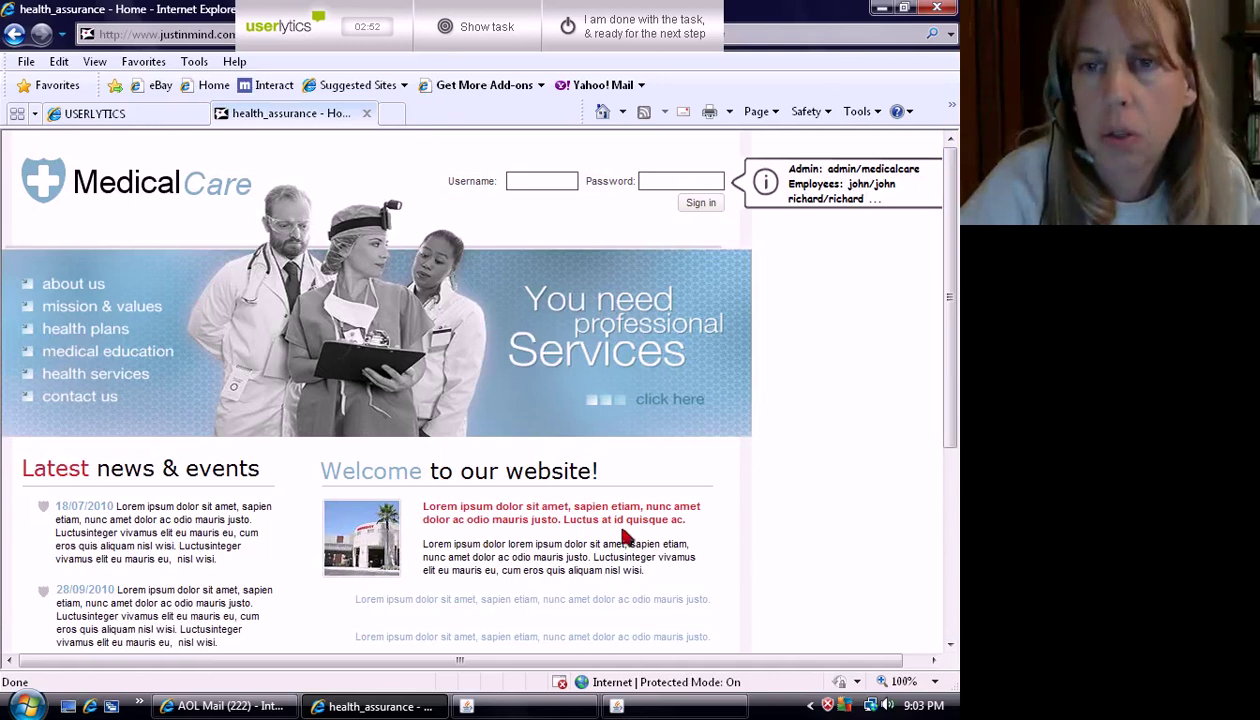
{"action": "scroll", "coordinate": [937, 440], "scroll_direction": "down", "scroll_amount": 4}
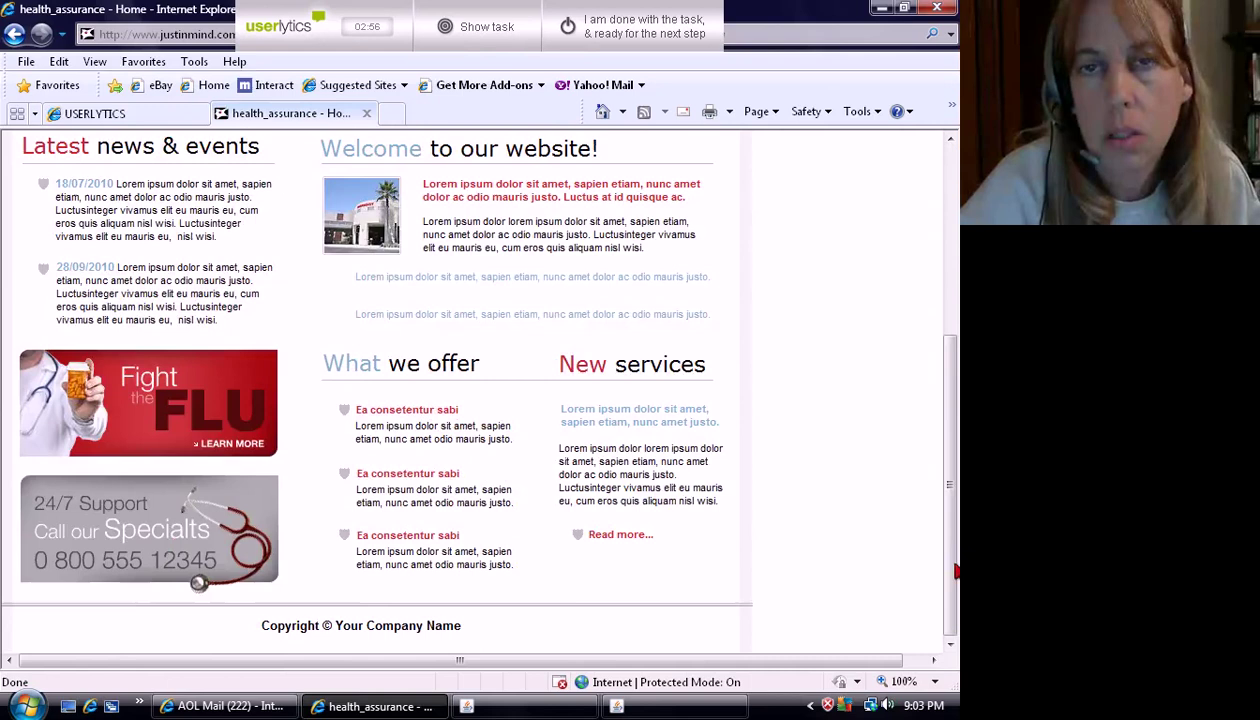
{"action": "left_click_drag", "start_coordinate": [945, 575], "coordinate": [948, 310]}
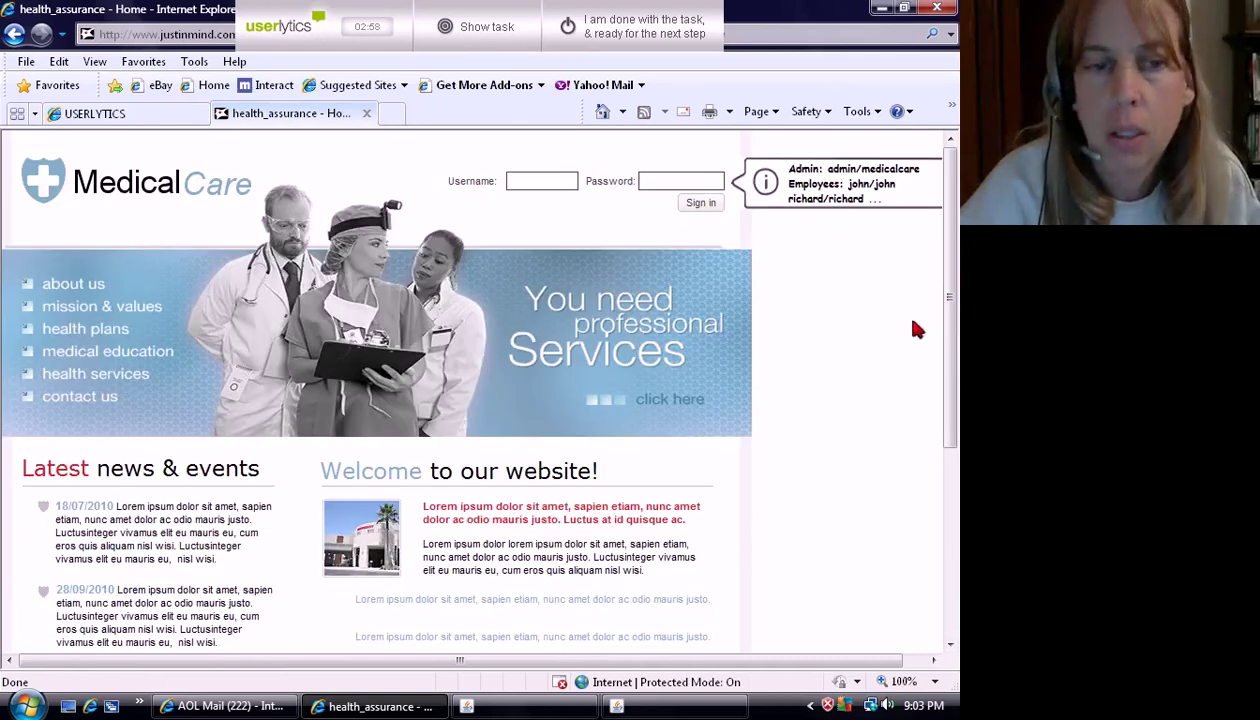
Step: Open the site's health plans page and reread the task about applying for a plan with dummy information
{"action": "left_click", "coordinate": [484, 30]}
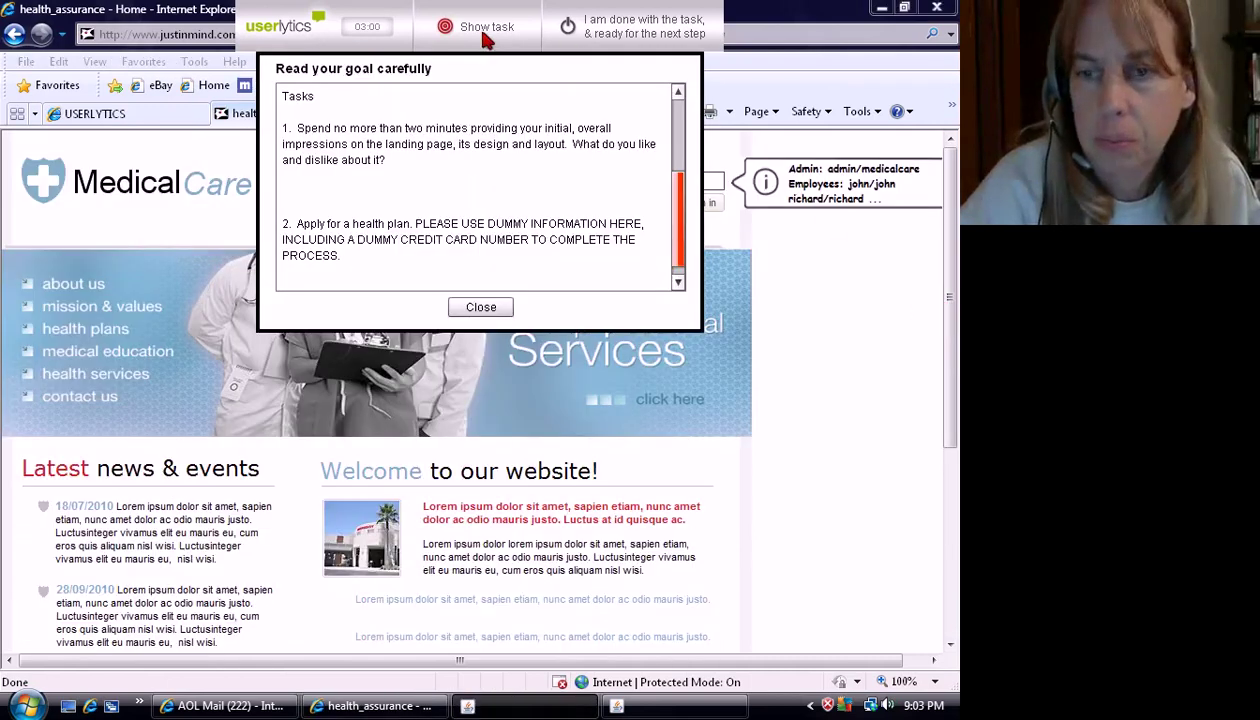
{"action": "left_click", "coordinate": [481, 308]}
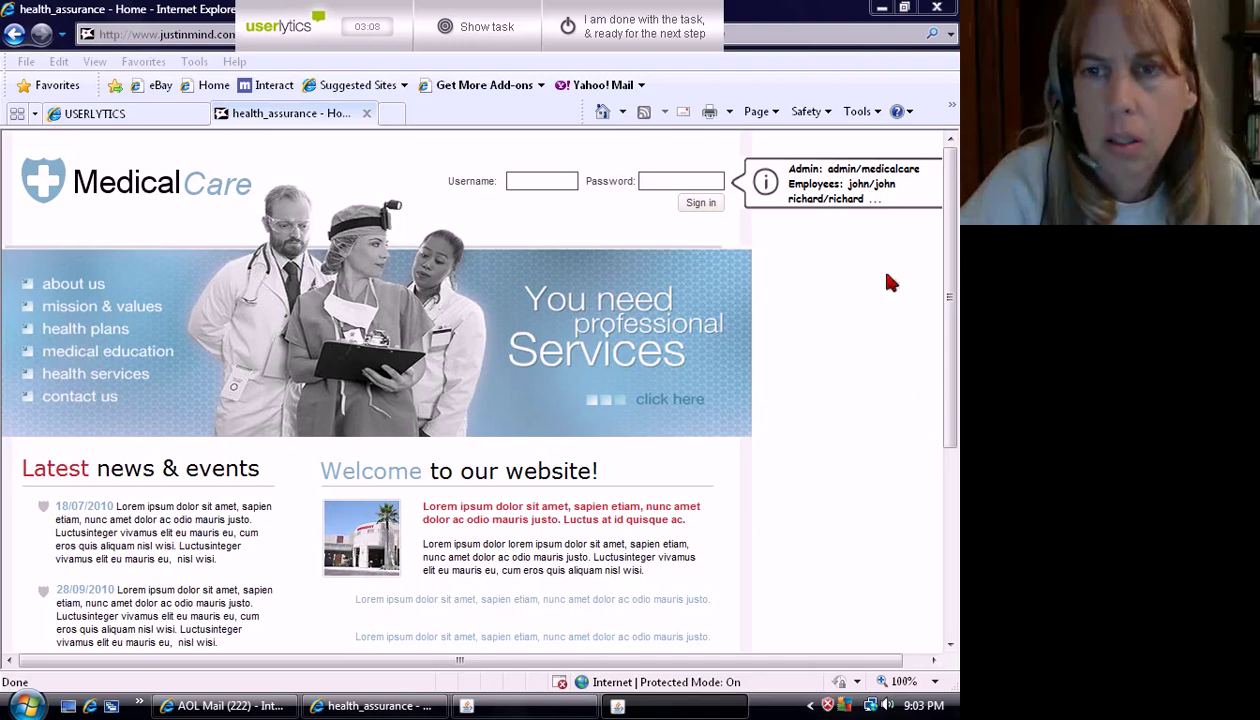
{"action": "left_click_drag", "start_coordinate": [948, 290], "coordinate": [950, 296]}
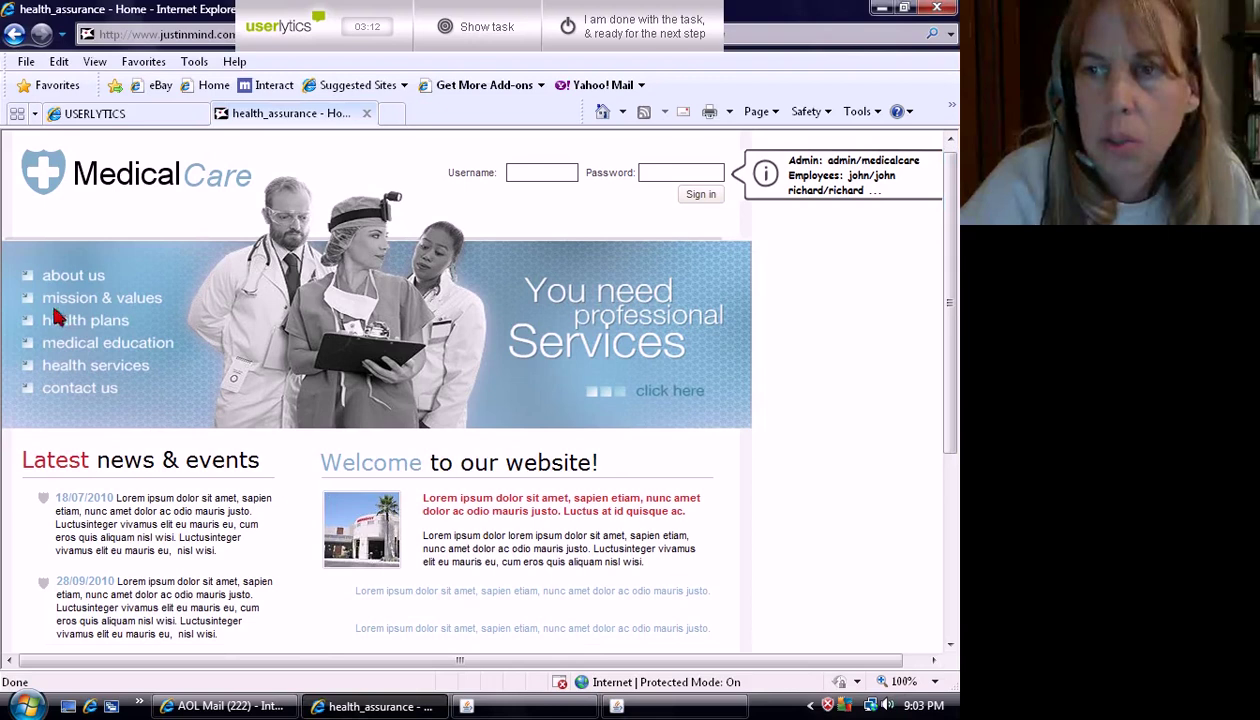
{"action": "left_click", "coordinate": [82, 324]}
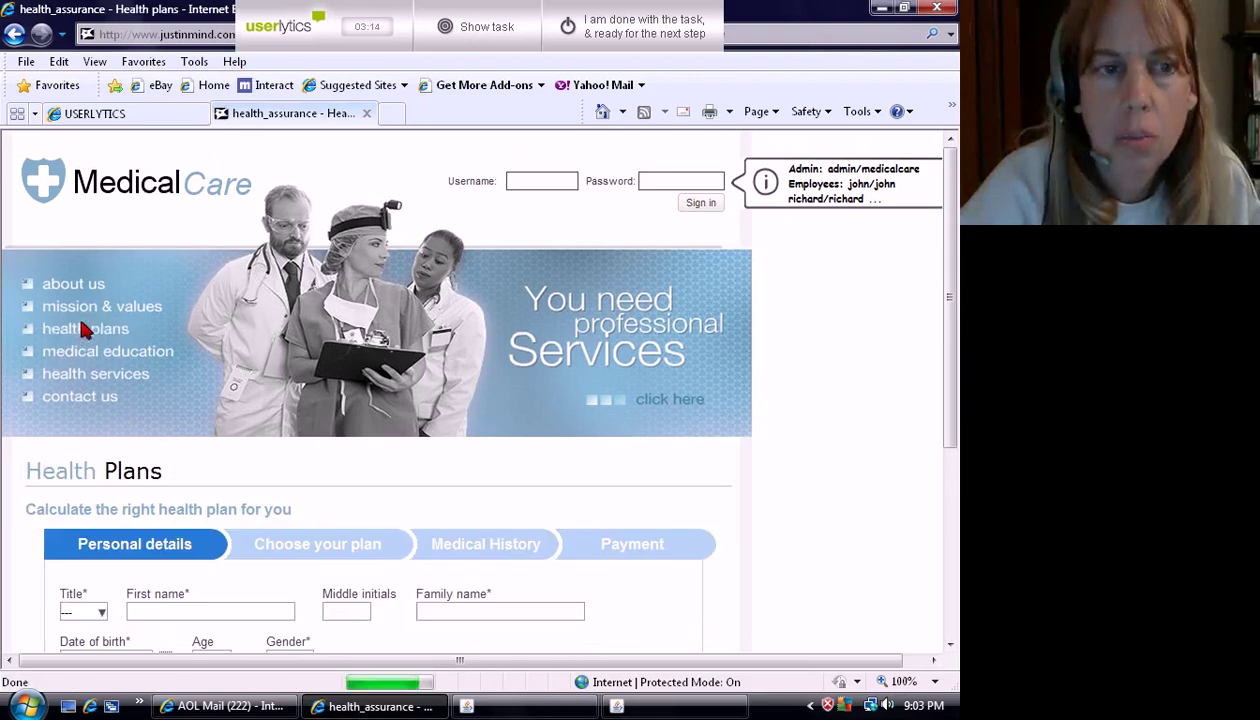
{"action": "left_click", "coordinate": [482, 33]}
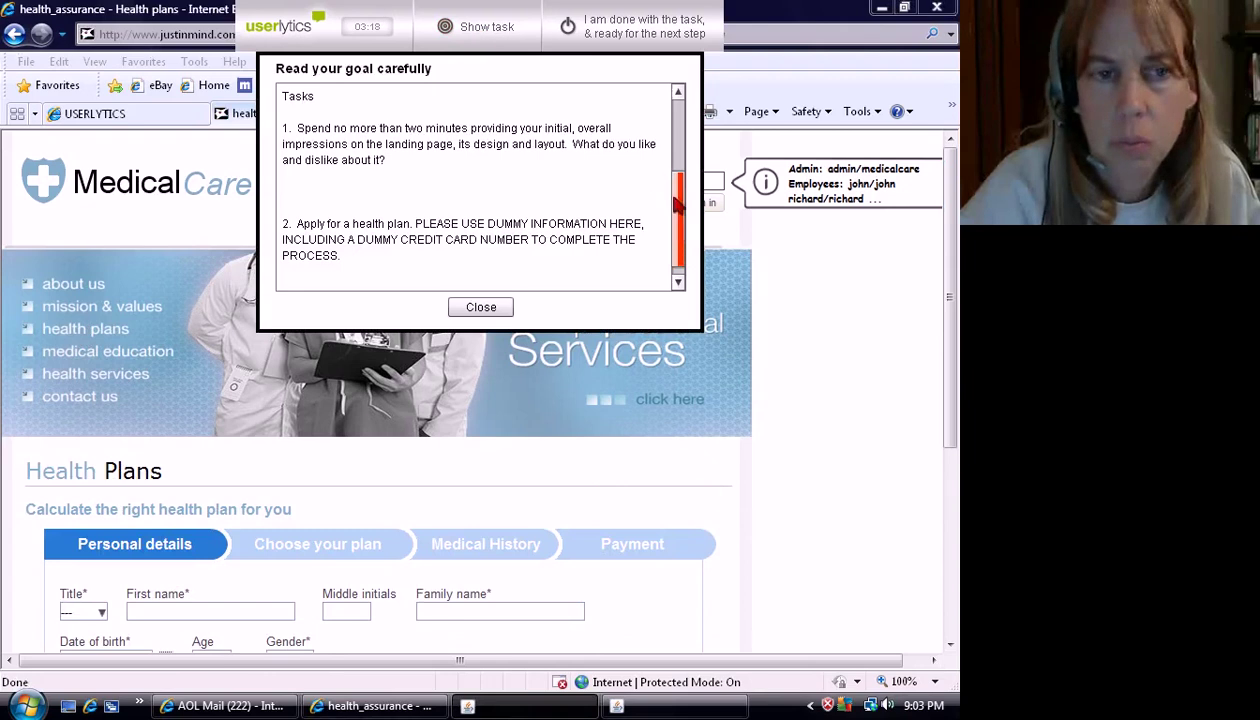
{"action": "left_click", "coordinate": [480, 308]}
Step: In the personal details form, set the title to Ms and fill in the first name, middle initial and family name
{"action": "left_click_drag", "start_coordinate": [950, 349], "coordinate": [914, 498]}
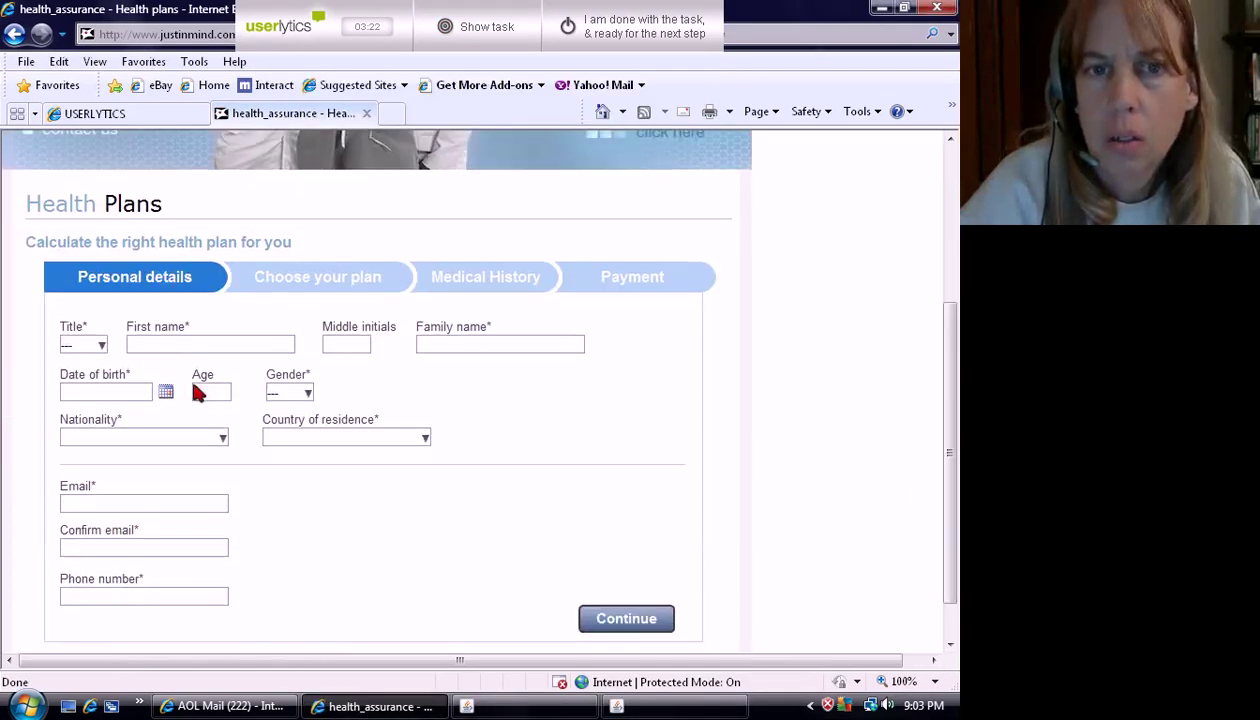
{"action": "left_click", "coordinate": [98, 346]}
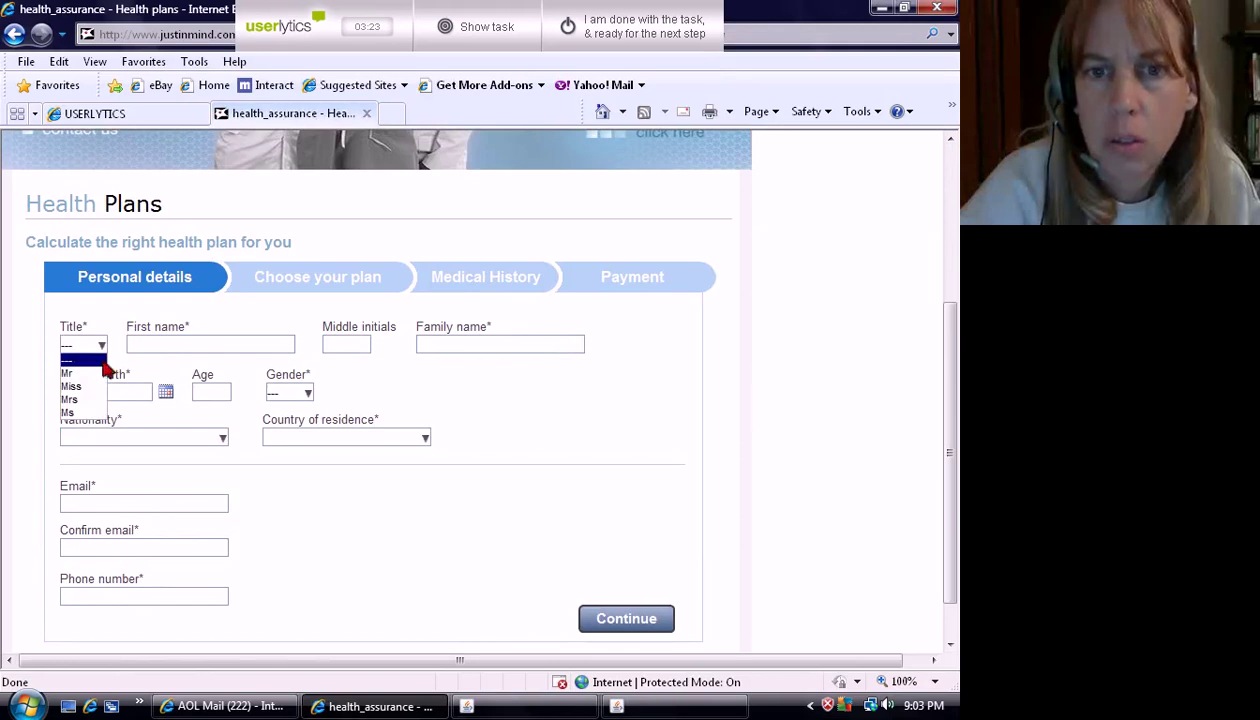
{"action": "left_click", "coordinate": [86, 412]}
{"action": "left_click", "coordinate": [188, 346]}
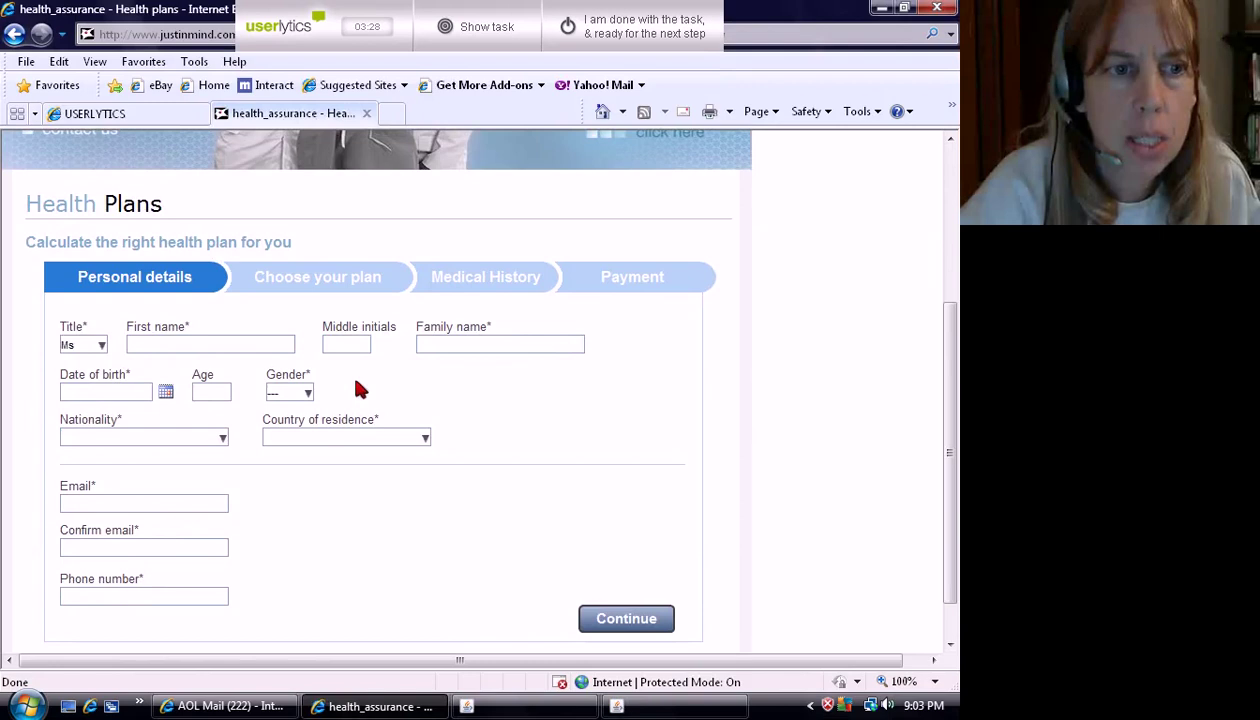
{"action": "type", "text": "M"}
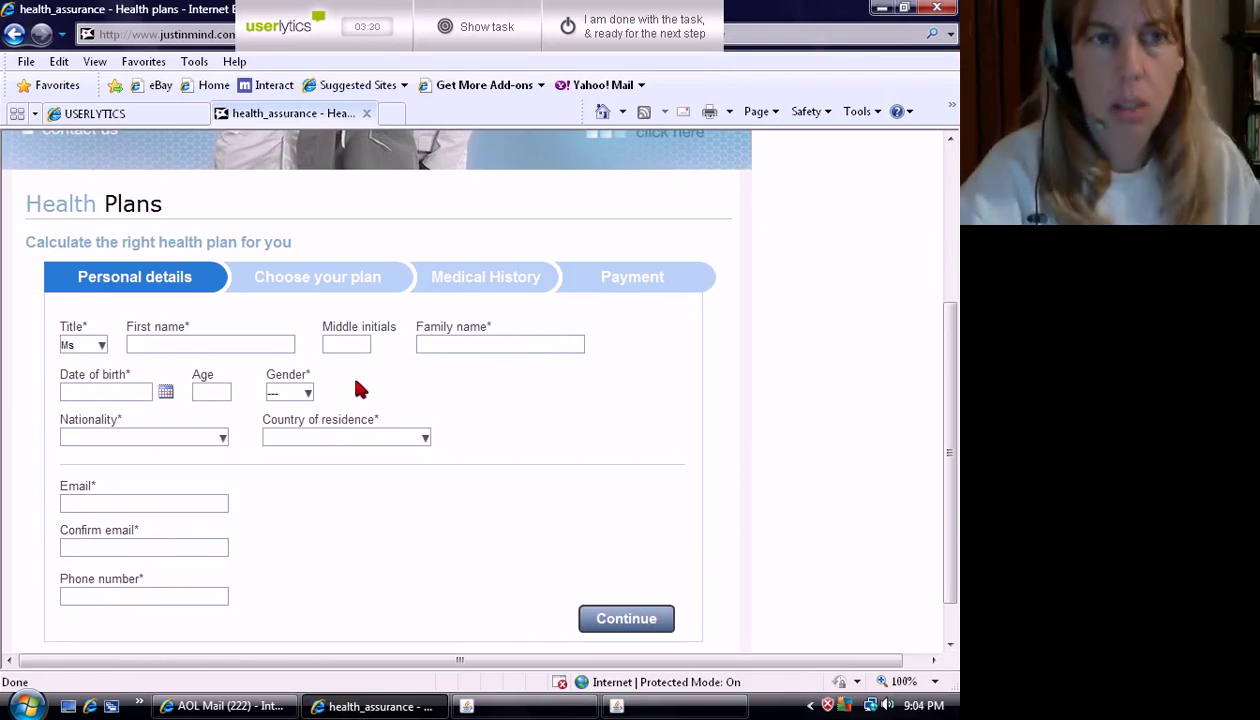
{"action": "type", "text": "e"}
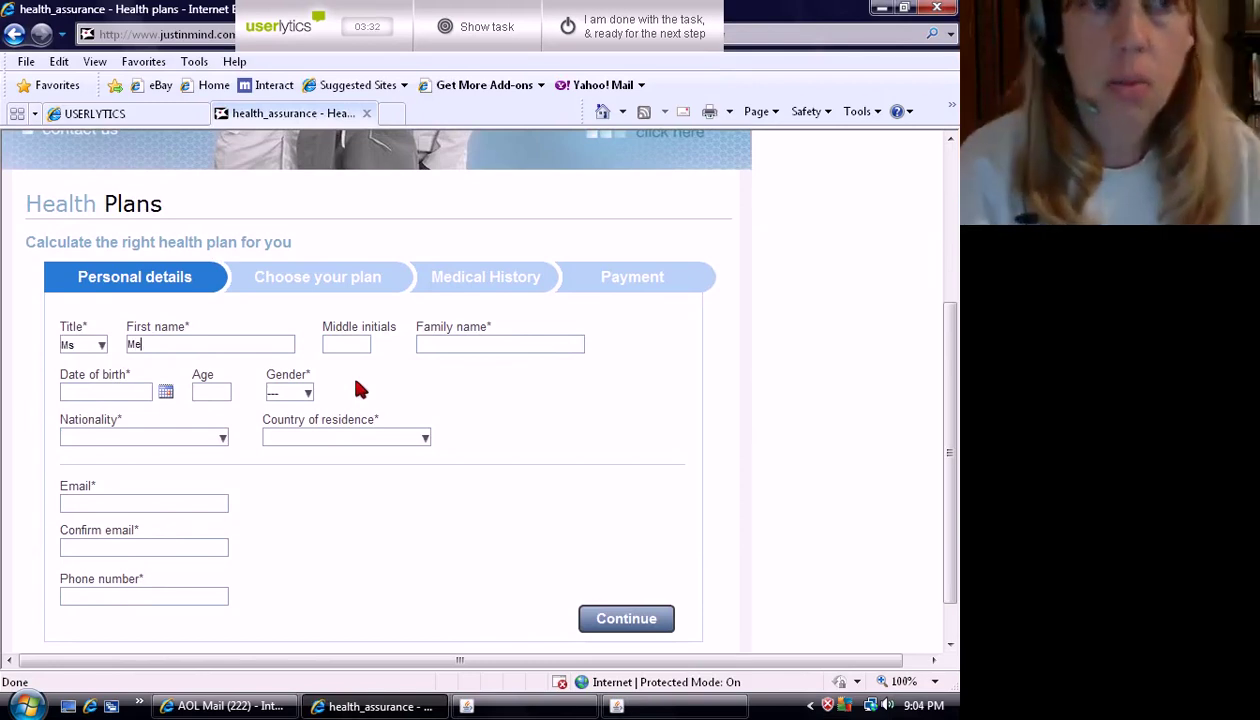
{"action": "key", "text": "Tab"}
{"action": "type", "text": "A"}
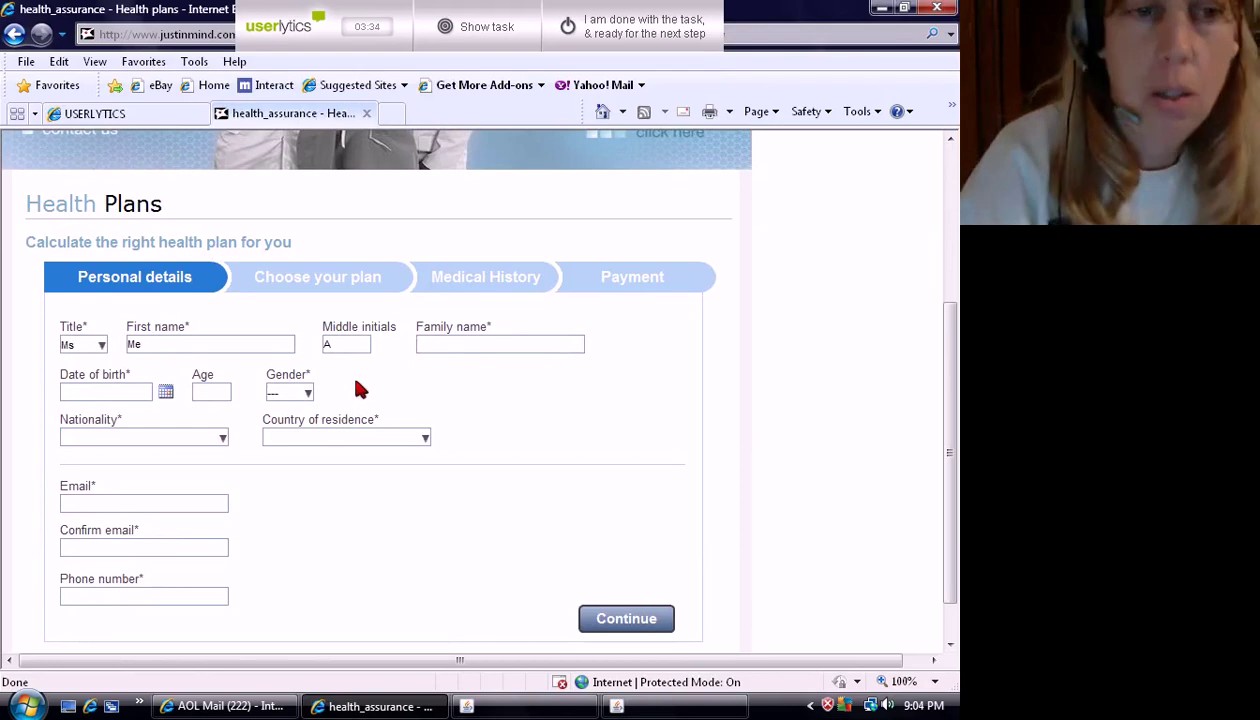
{"action": "key", "text": "Tab"}
{"action": "type", "text": "Last name"}
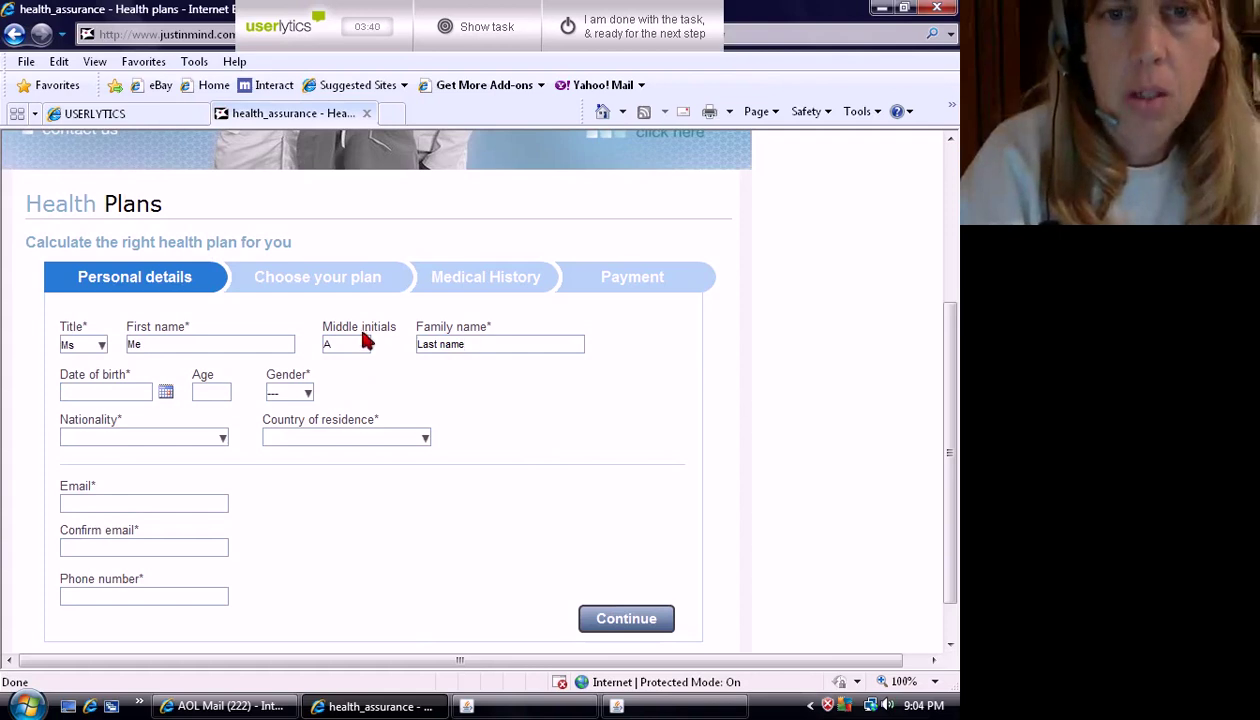
Step: Pick a date of birth from the calendar and try to select the entered date for replacement
{"action": "scroll", "coordinate": [535, 440], "scroll_direction": "down", "scroll_amount": 2}
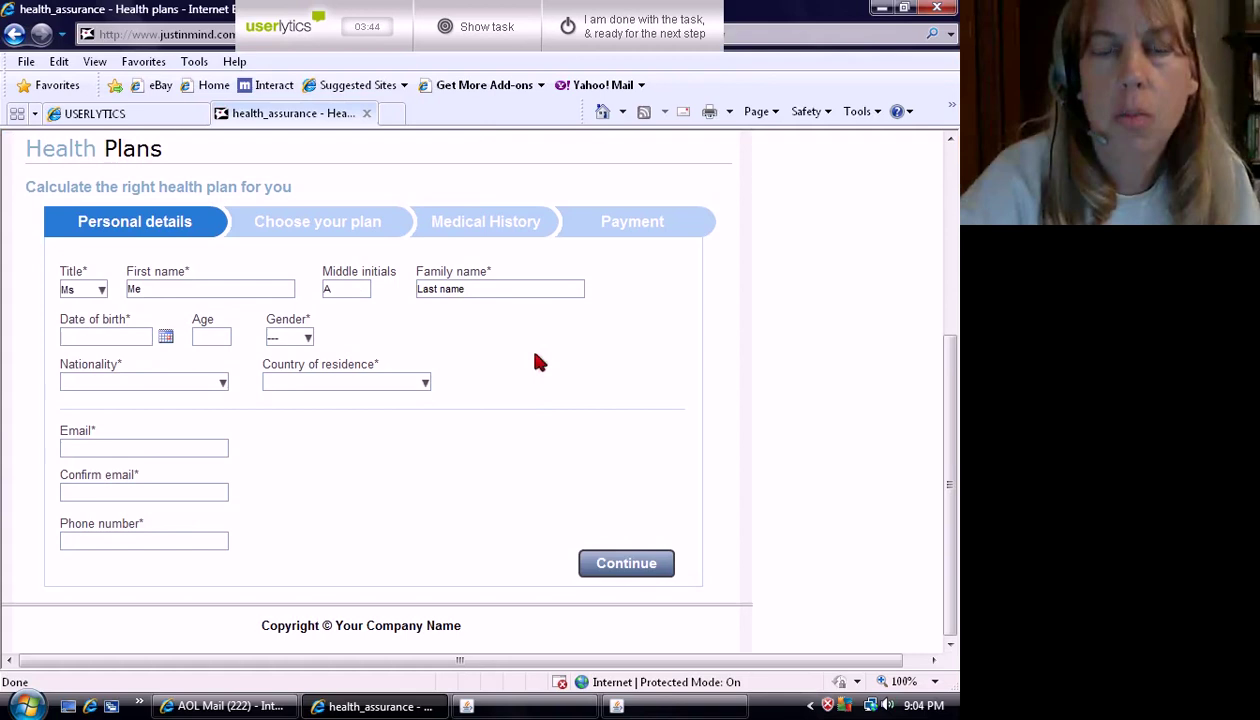
{"action": "left_click", "coordinate": [166, 337]}
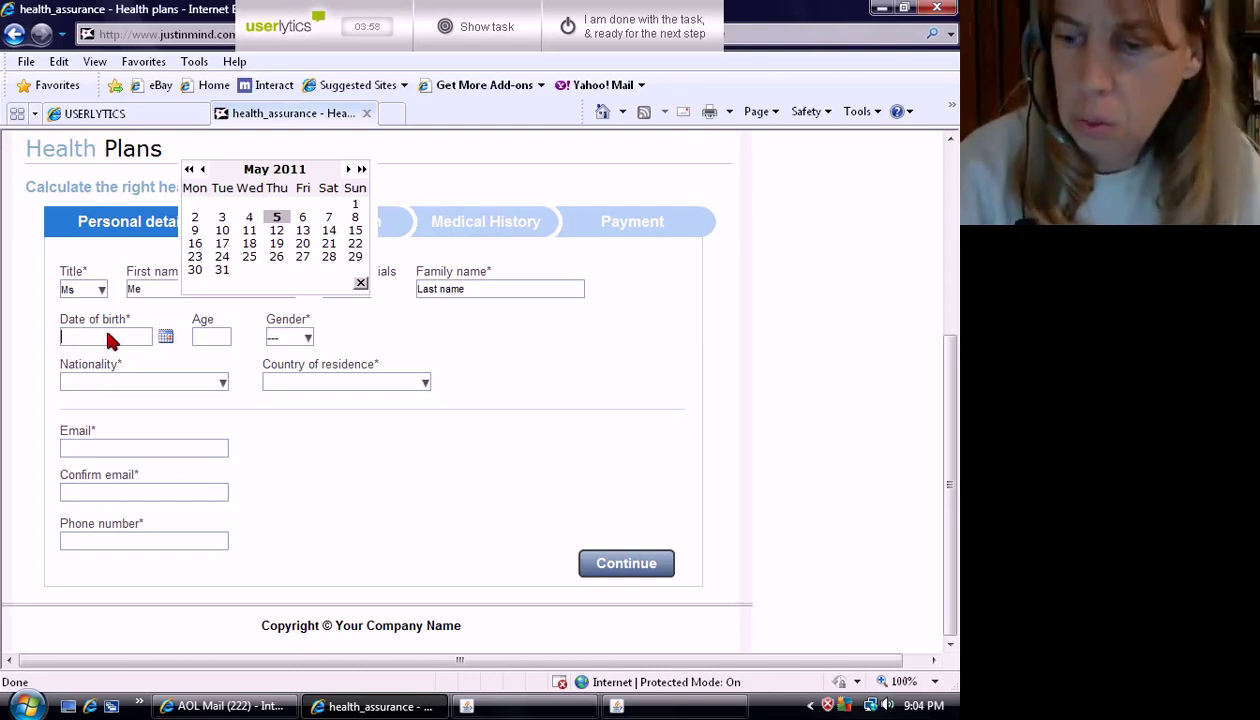
{"action": "left_click", "coordinate": [276, 232]}
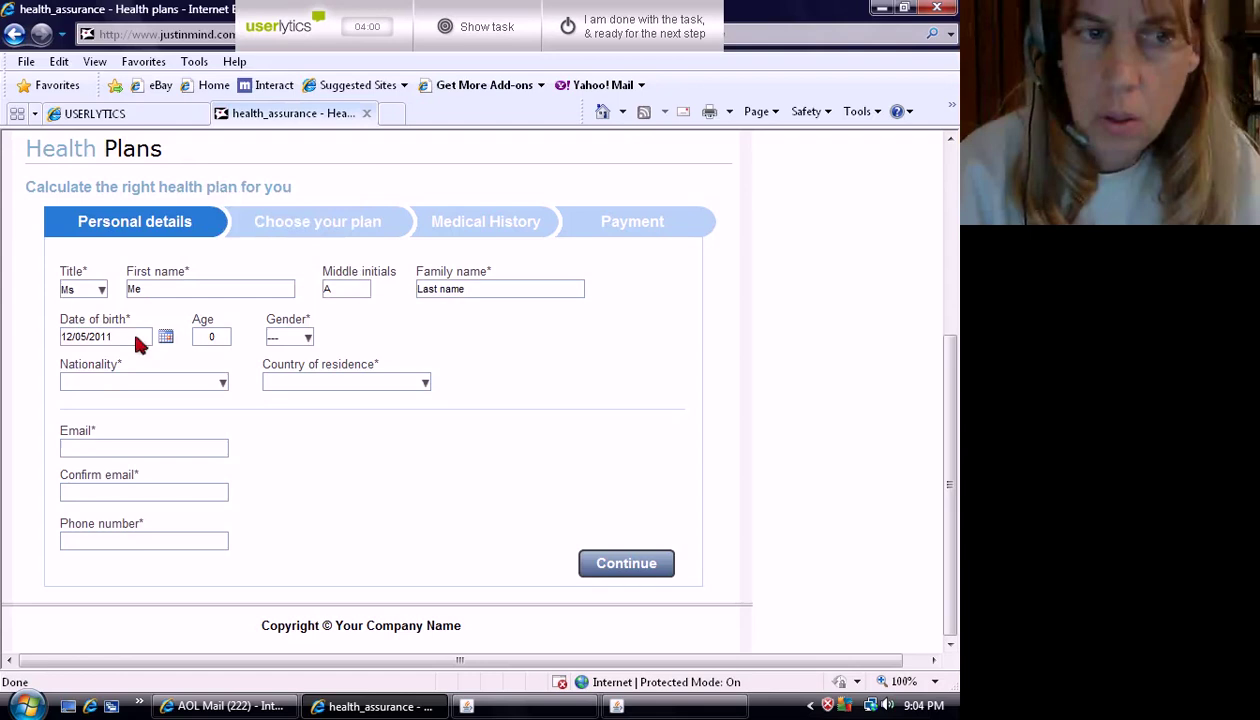
{"action": "left_click", "coordinate": [167, 340]}
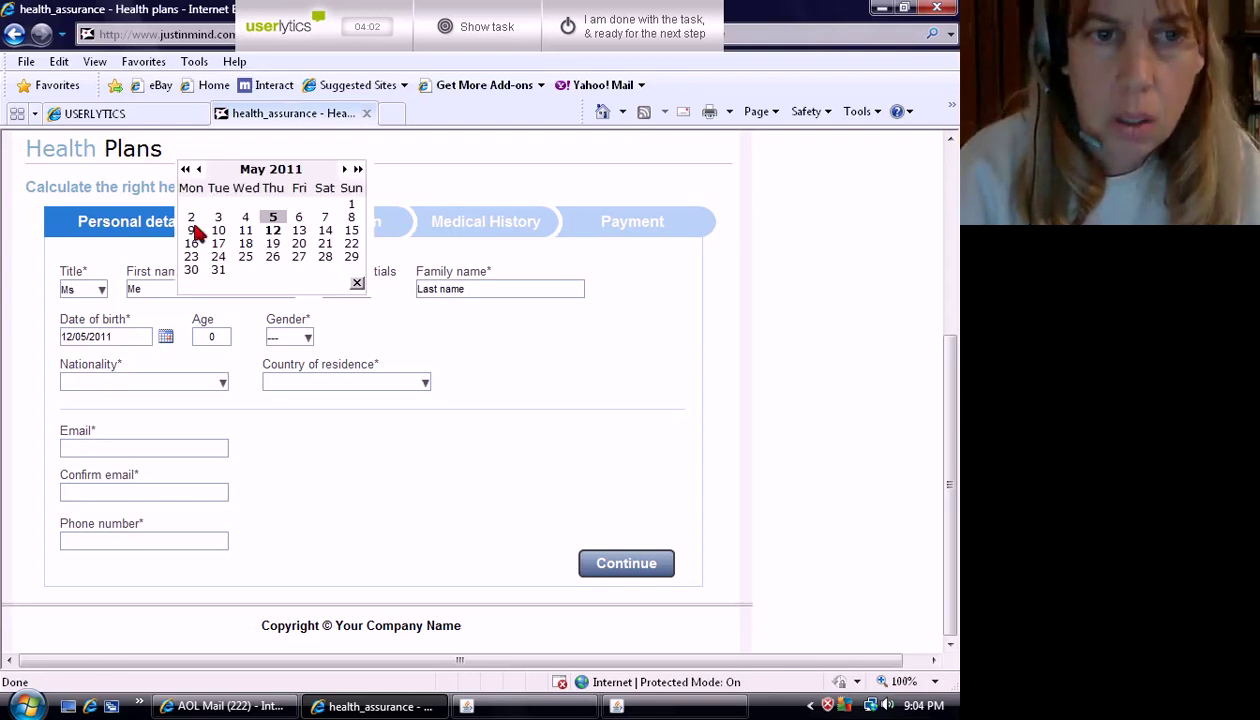
{"action": "left_click_drag", "start_coordinate": [118, 338], "coordinate": [62, 338]}
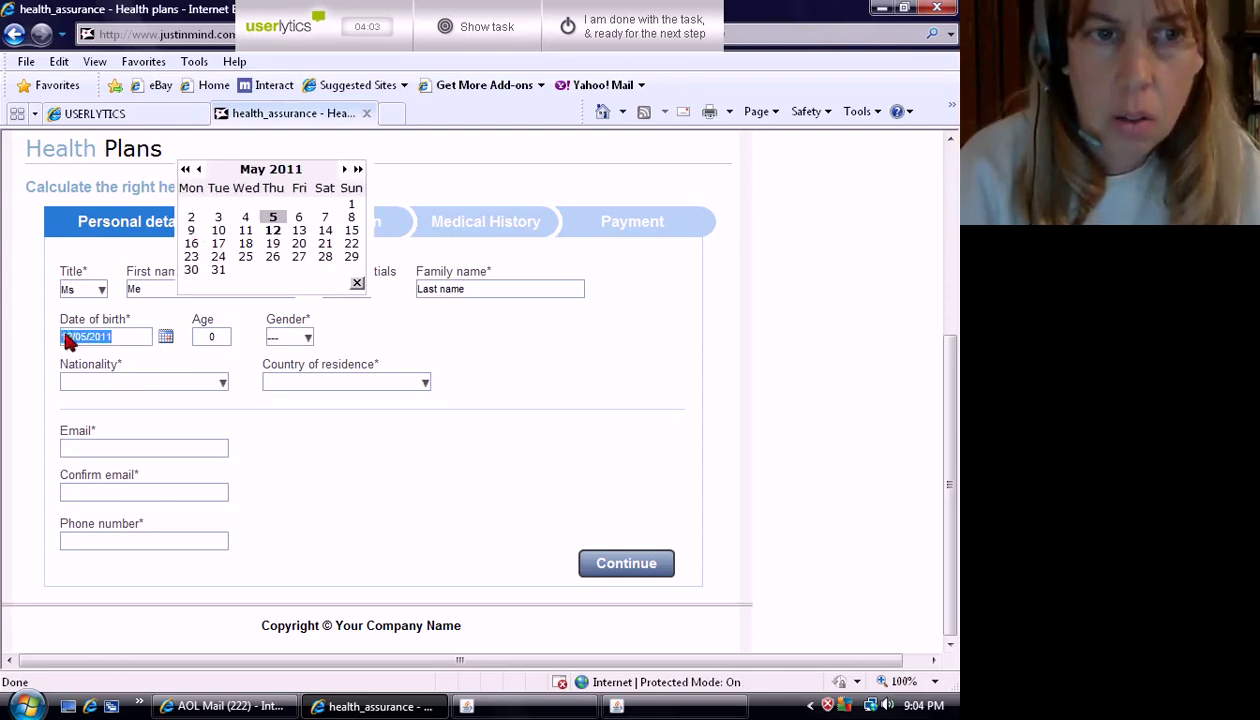
{"action": "left_click", "coordinate": [120, 341]}
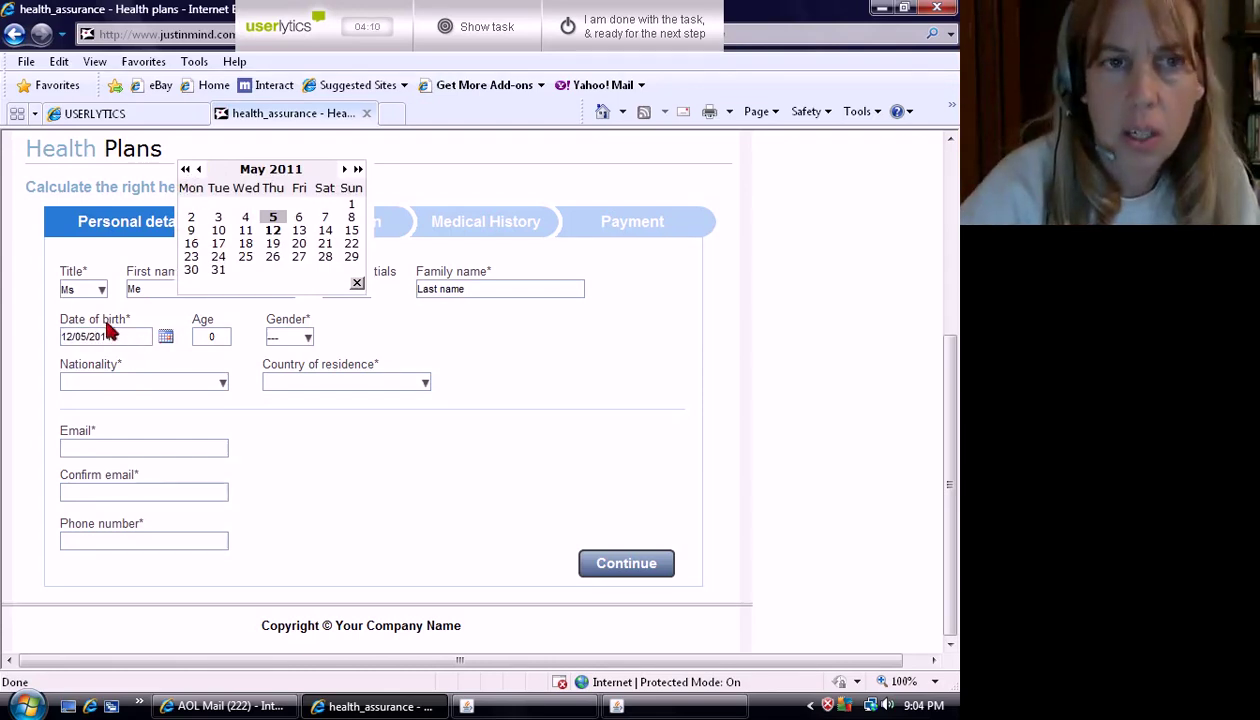
{"action": "left_click_drag", "start_coordinate": [120, 341], "coordinate": [28, 338]}
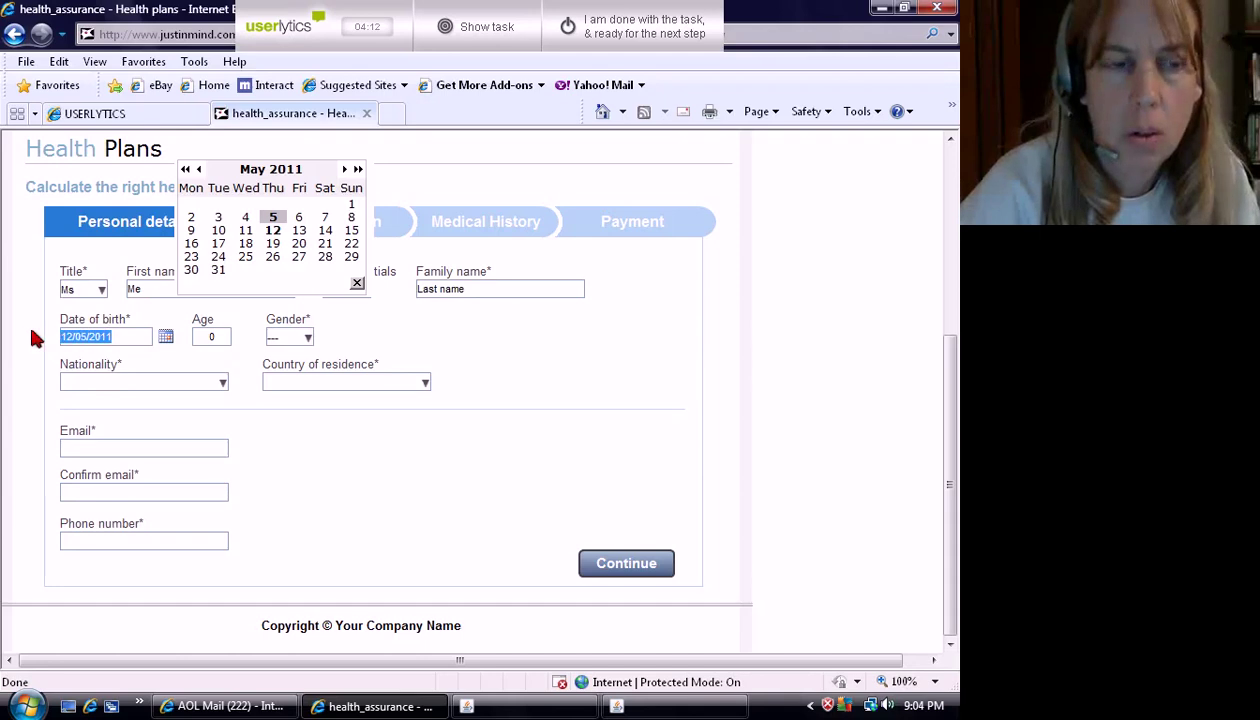
Step: Go back through the calendar's months and pick a date of birth in an earlier month
{"action": "left_click", "coordinate": [198, 169]}
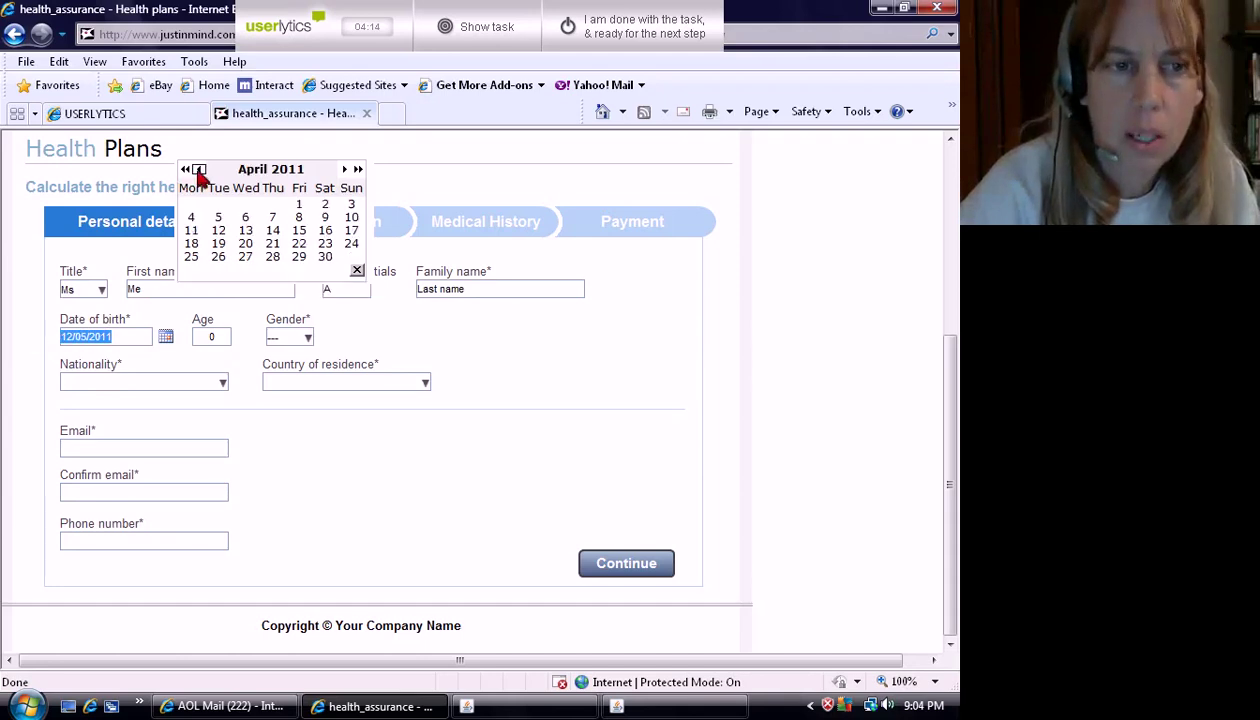
{"action": "left_click", "coordinate": [198, 169]}
{"action": "left_click", "coordinate": [198, 169]}
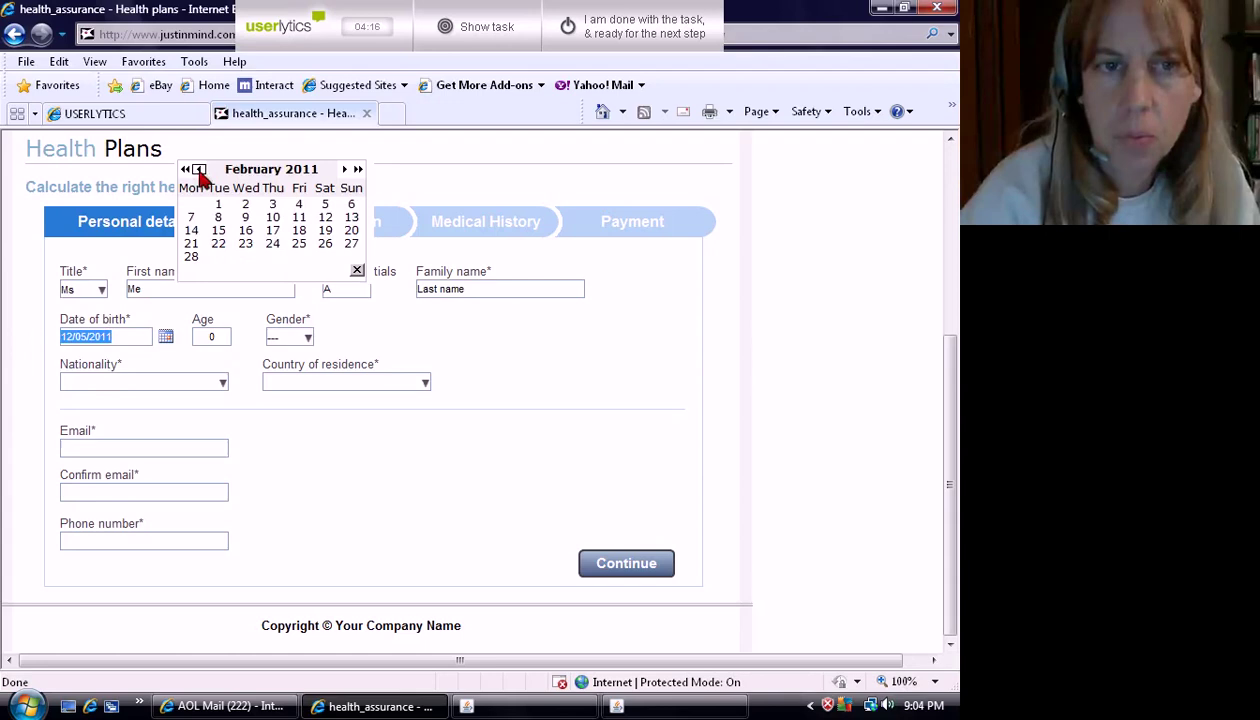
{"action": "left_click", "coordinate": [198, 169]}
{"action": "left_click", "coordinate": [198, 169]}
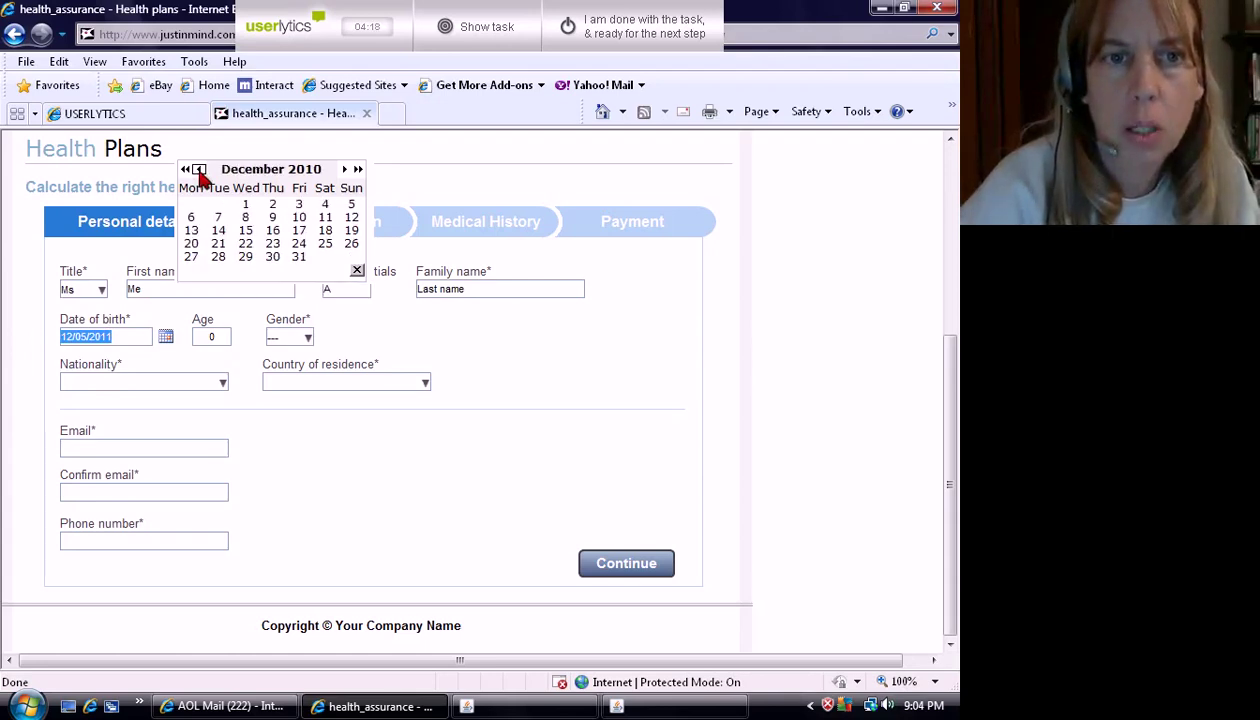
{"action": "left_click", "coordinate": [198, 169]}
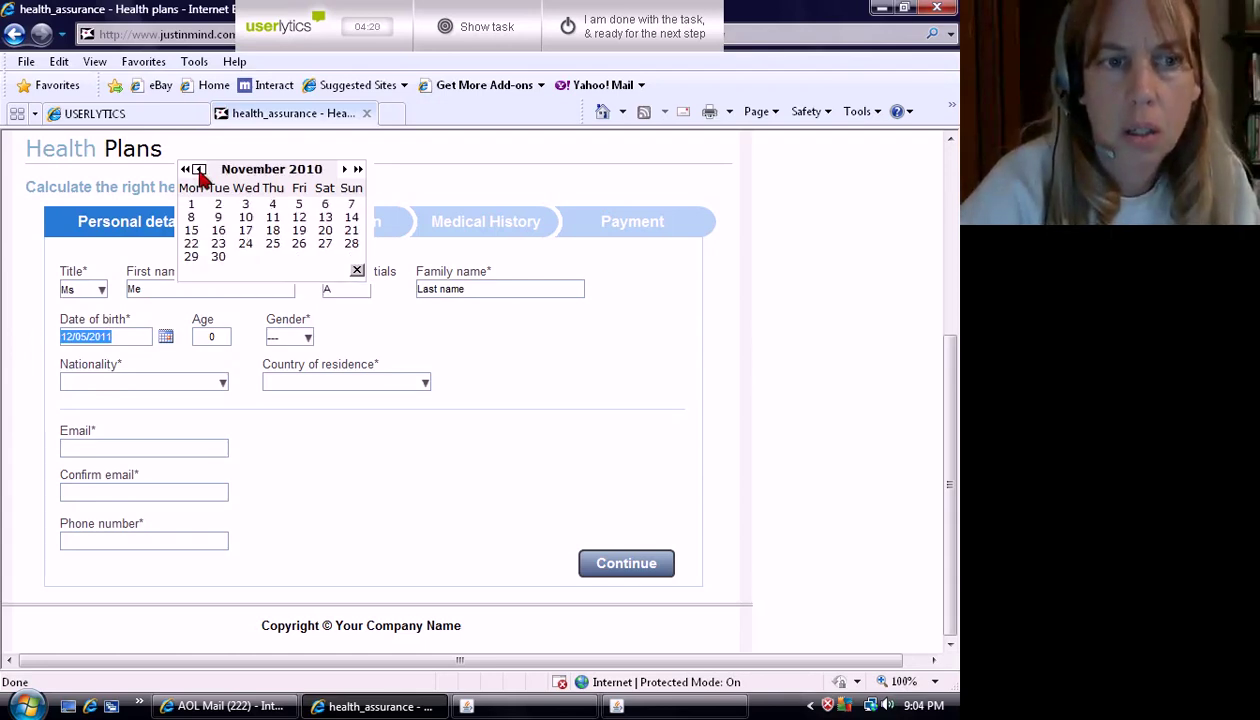
{"action": "left_click", "coordinate": [128, 338]}
{"action": "left_click", "coordinate": [166, 340]}
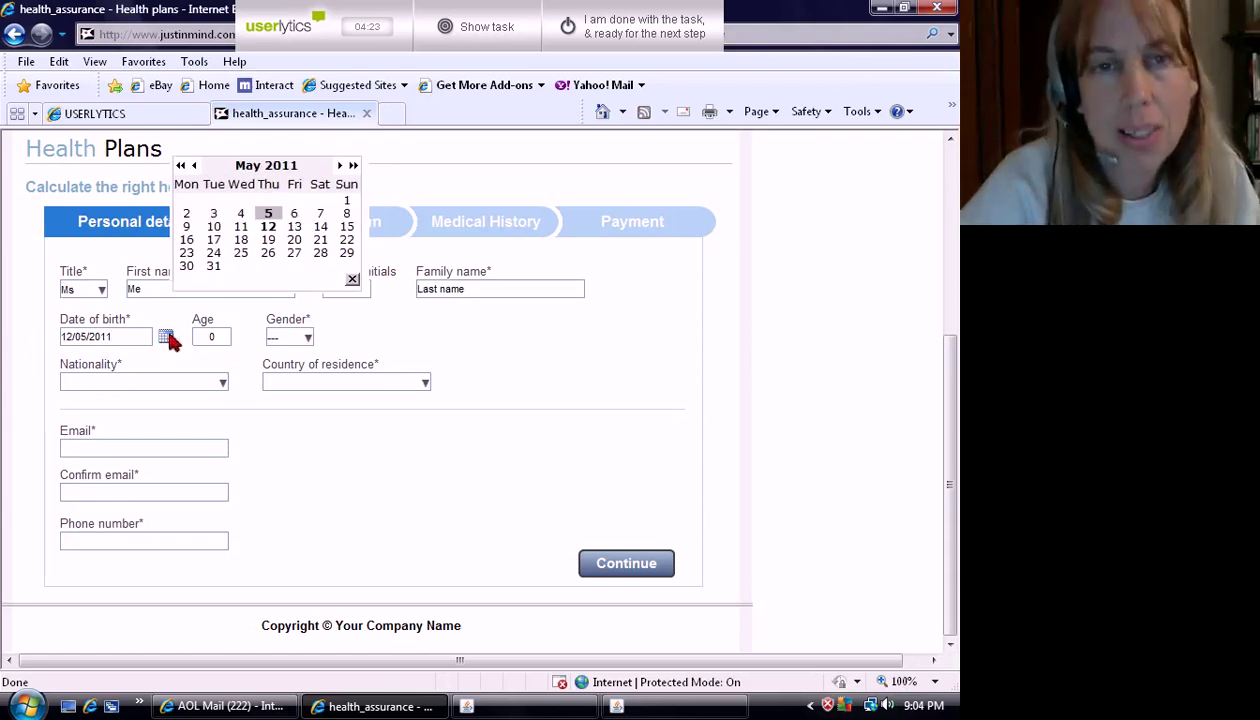
{"action": "left_click", "coordinate": [195, 167]}
{"action": "left_click", "coordinate": [195, 167]}
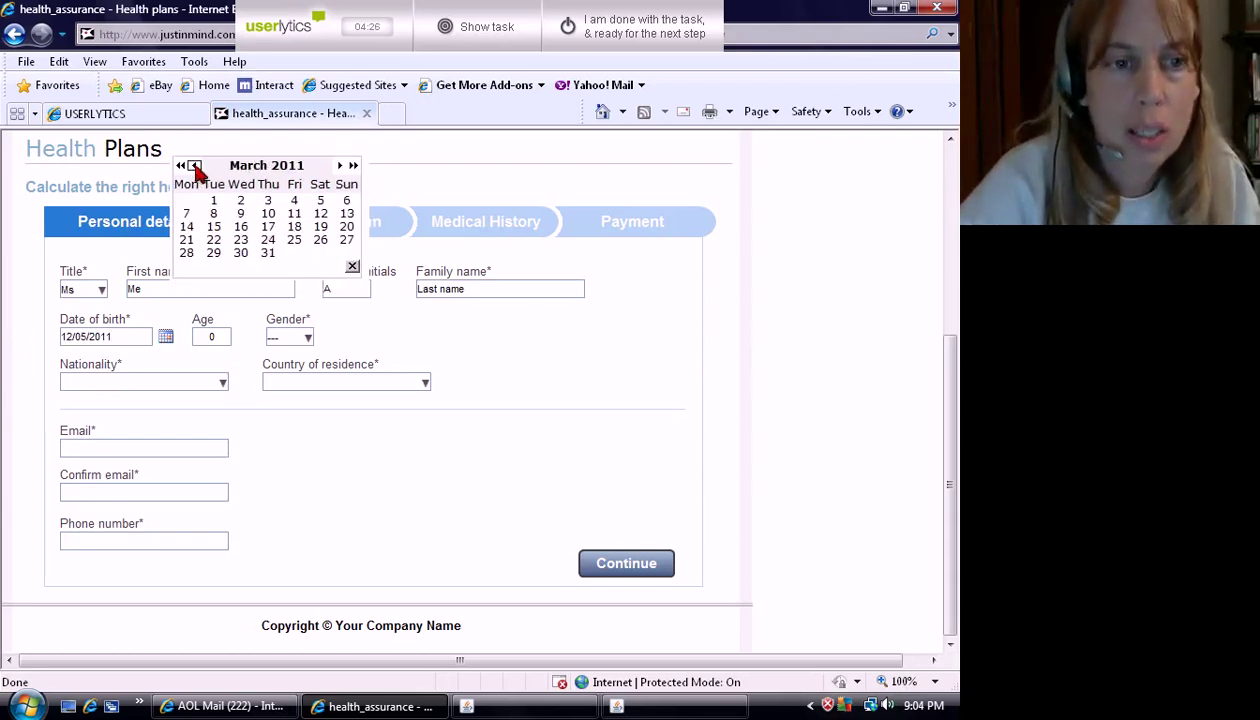
{"action": "left_click", "coordinate": [195, 167]}
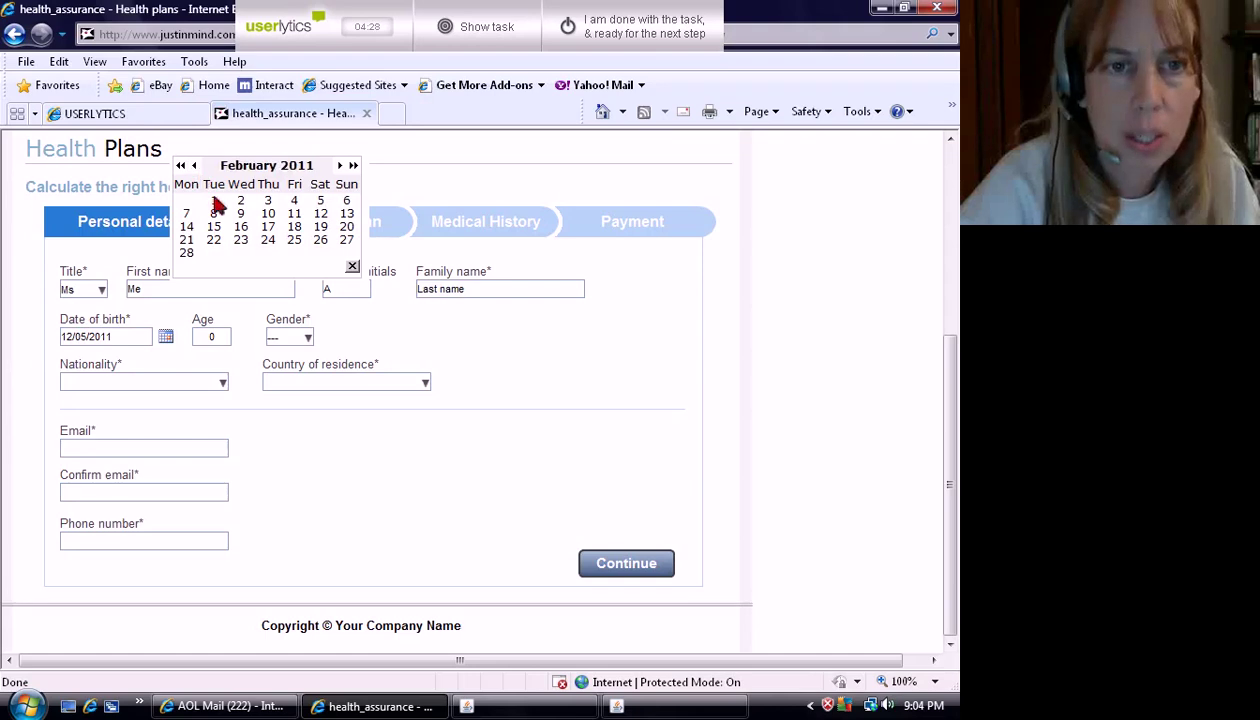
{"action": "left_click", "coordinate": [213, 213]}
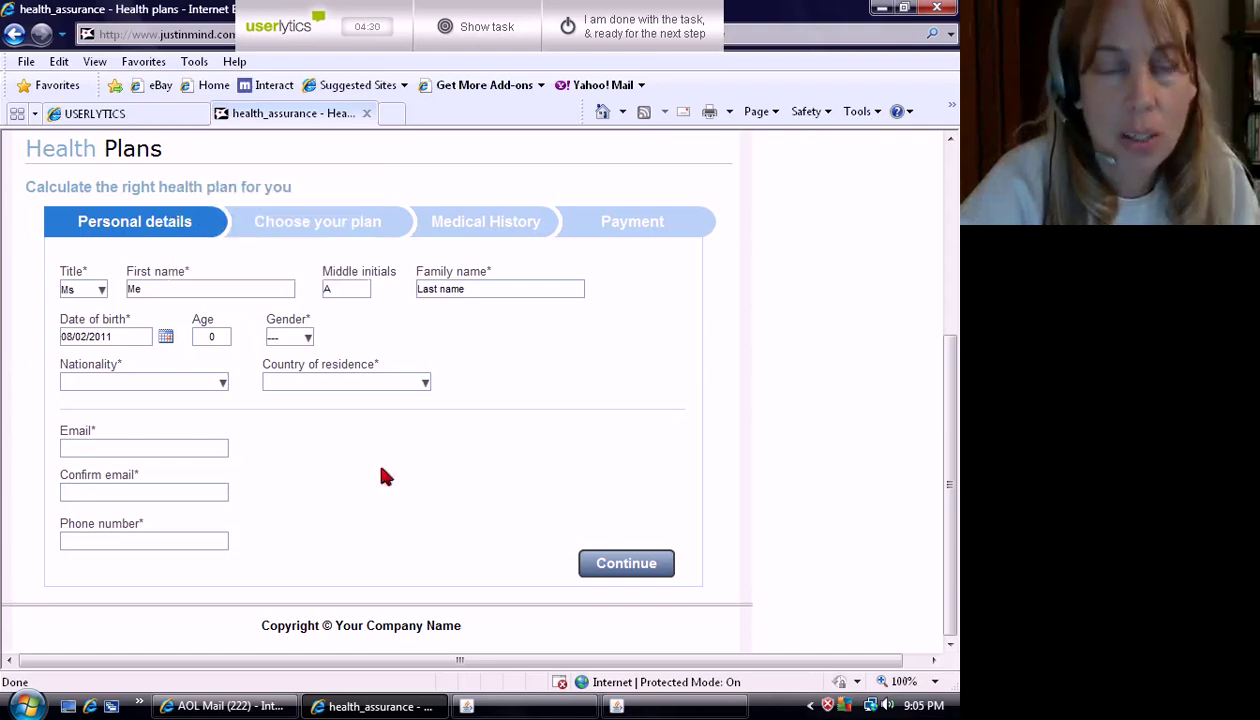
Step: Try to edit the date of birth directly in its field, and return to the health plans page
{"action": "left_click", "coordinate": [131, 339]}
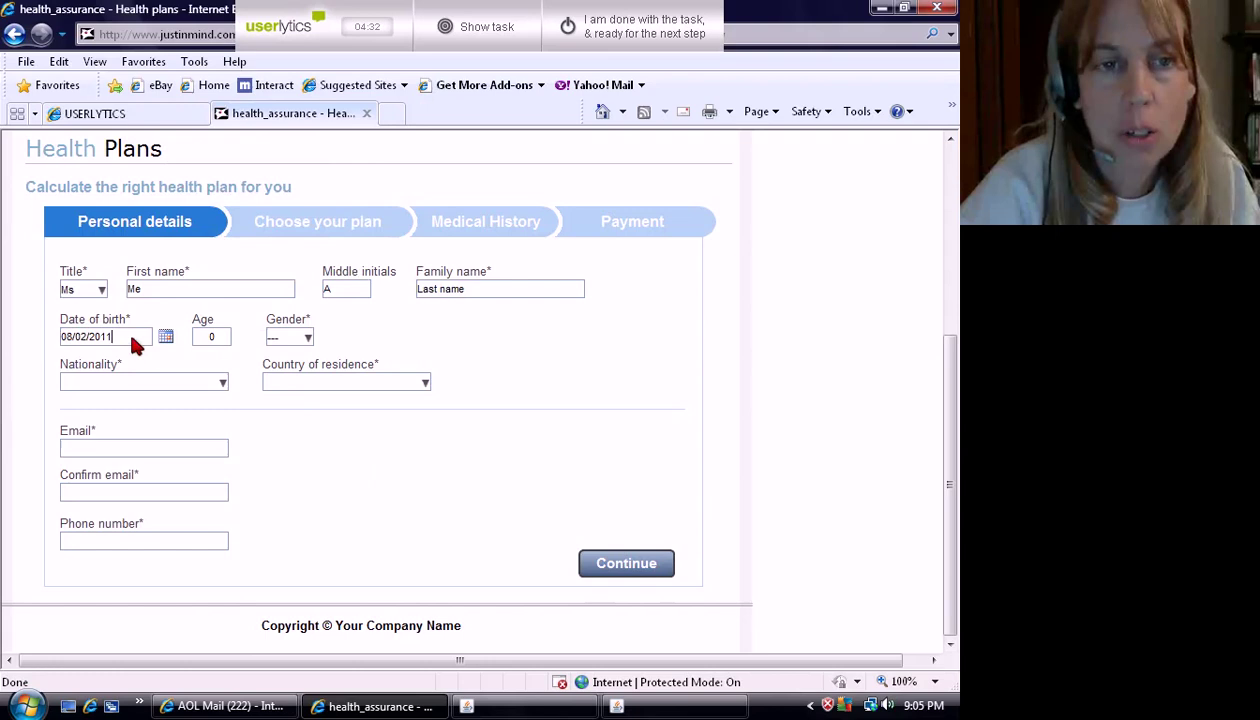
{"action": "key", "text": "alt+Left"}
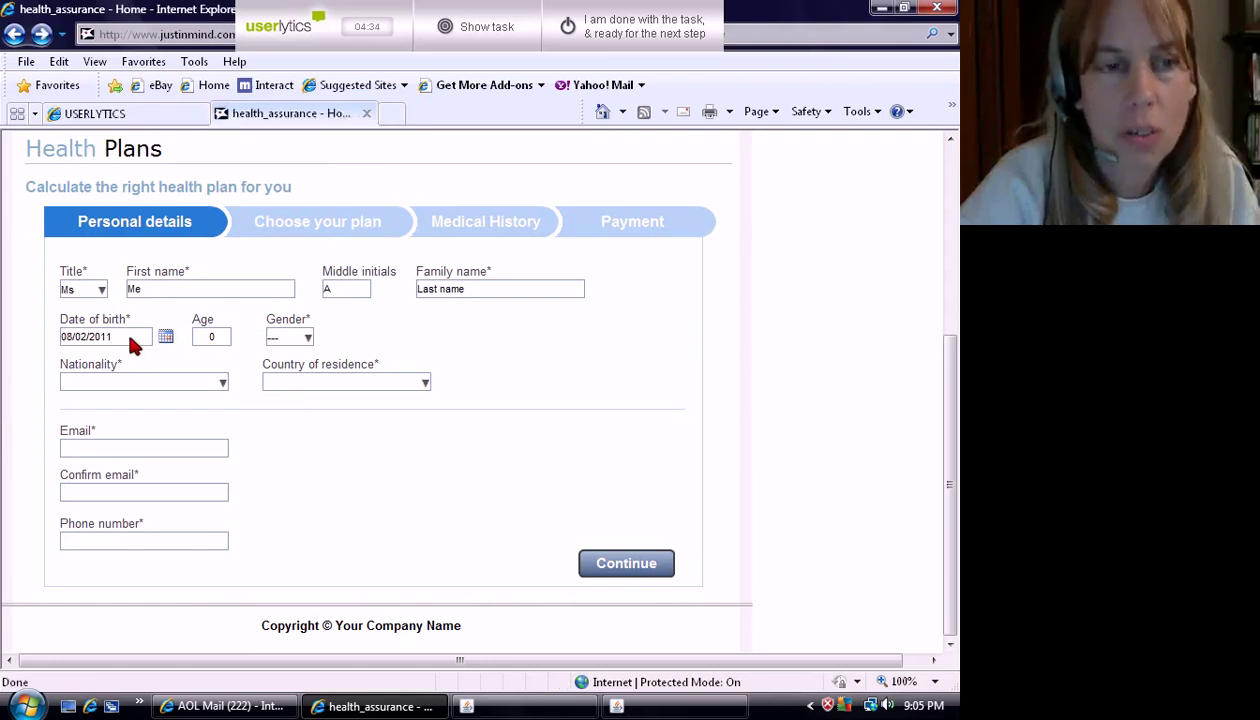
{"action": "left_click", "coordinate": [86, 329]}
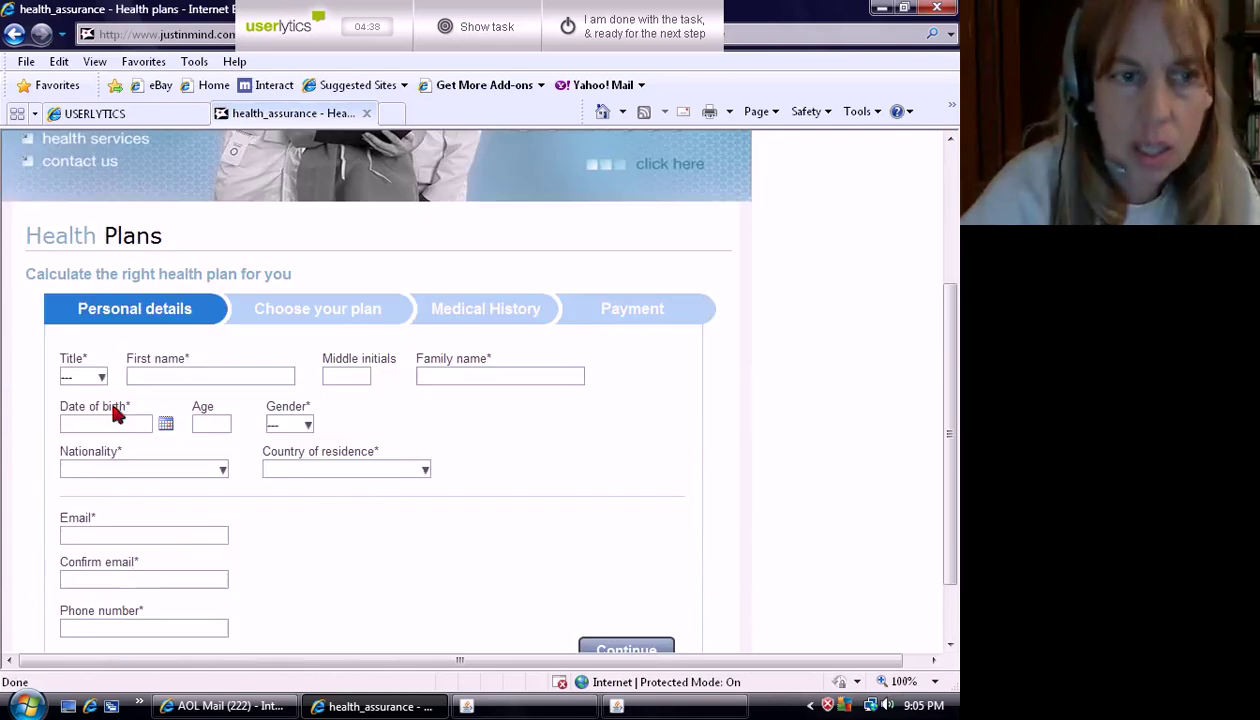
Step: In the blank personal details form, set the title to Ms and enter the first name, middle initial and correctly spelled family name
{"action": "scroll", "coordinate": [115, 411], "scroll_direction": "down", "scroll_amount": 2}
{"action": "left_click", "coordinate": [101, 381]}
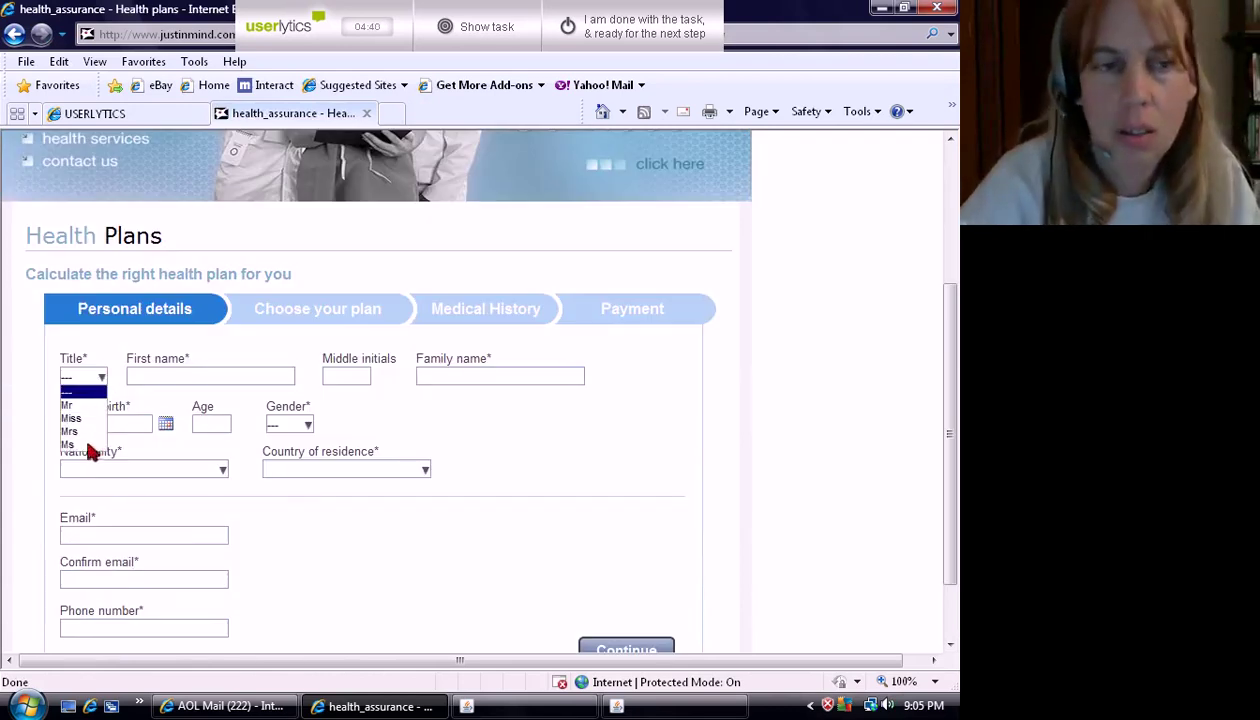
{"action": "left_click", "coordinate": [86, 444]}
{"action": "left_click", "coordinate": [178, 379]}
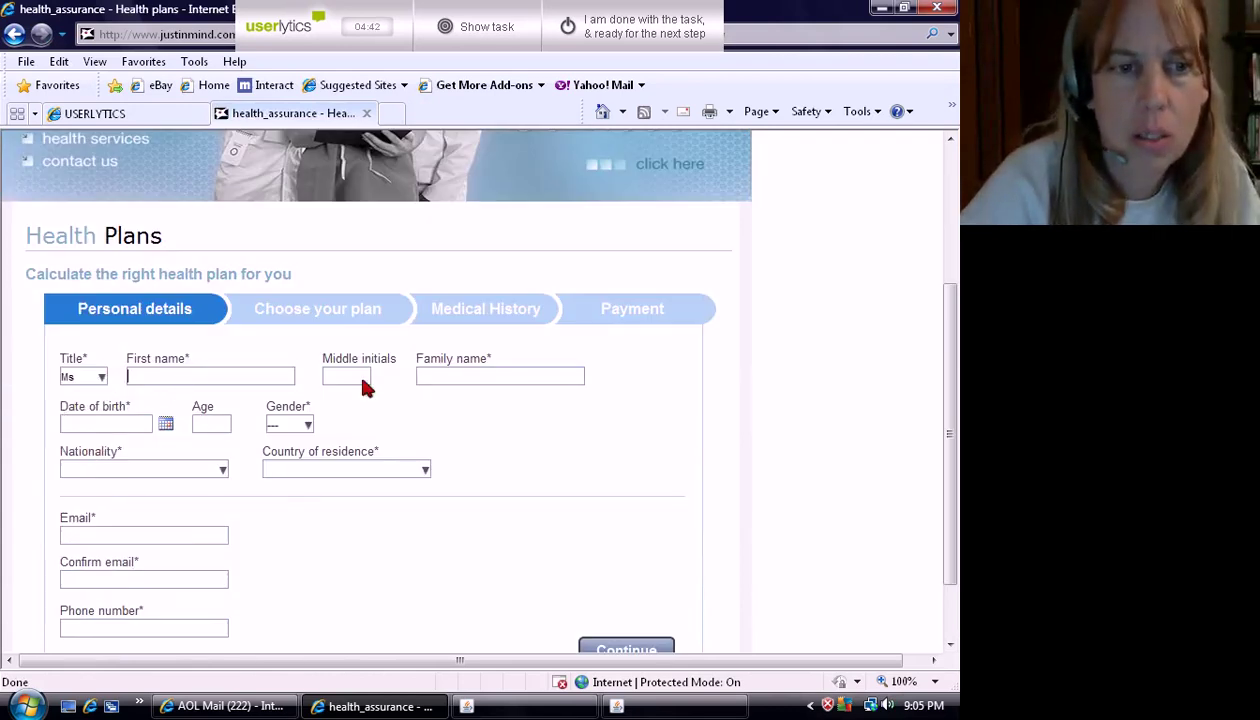
{"action": "type", "text": "My"}
{"action": "key", "text": "Tab"}
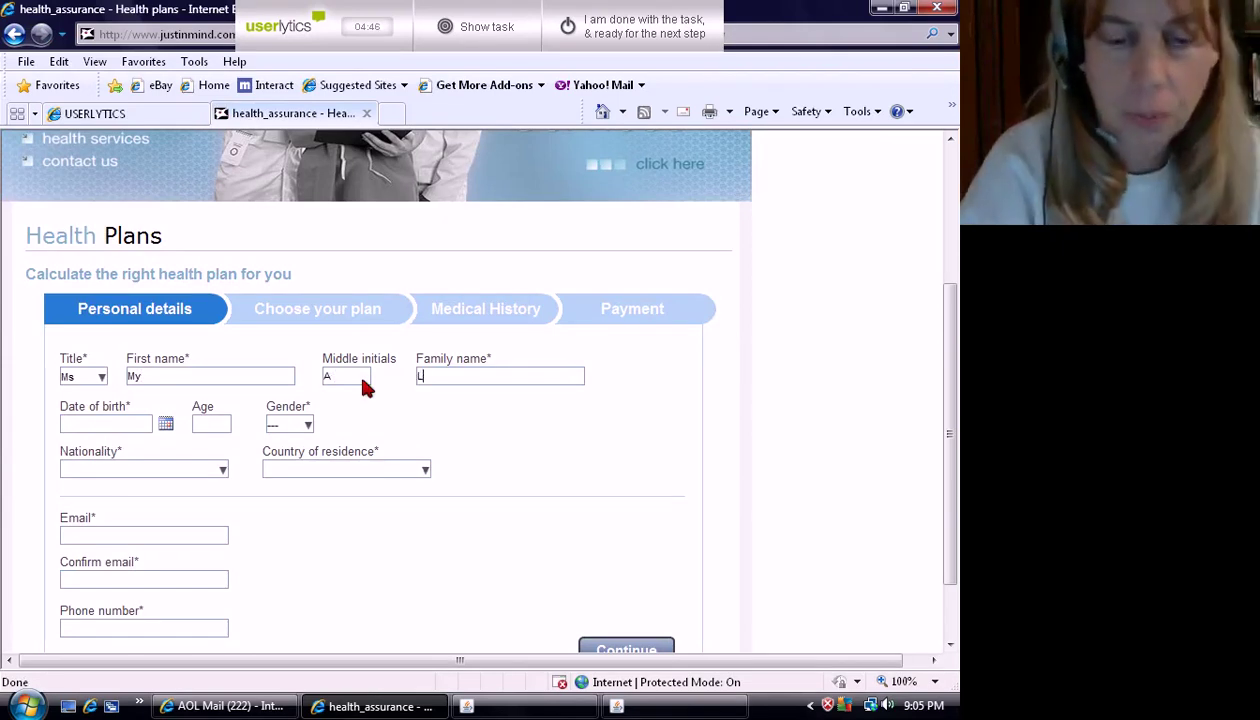
{"action": "type", "text": "Last nmae"}
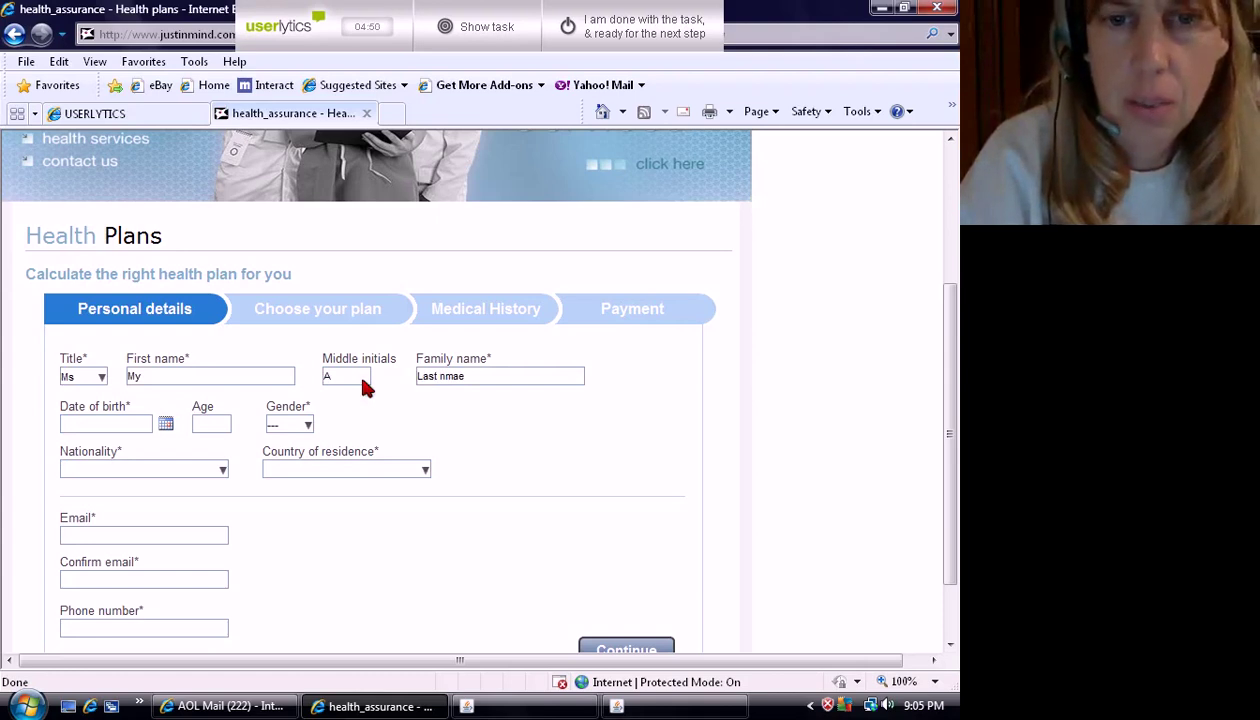
{"action": "key", "text": "BackSpace"}
{"action": "key", "text": "BackSpace"}
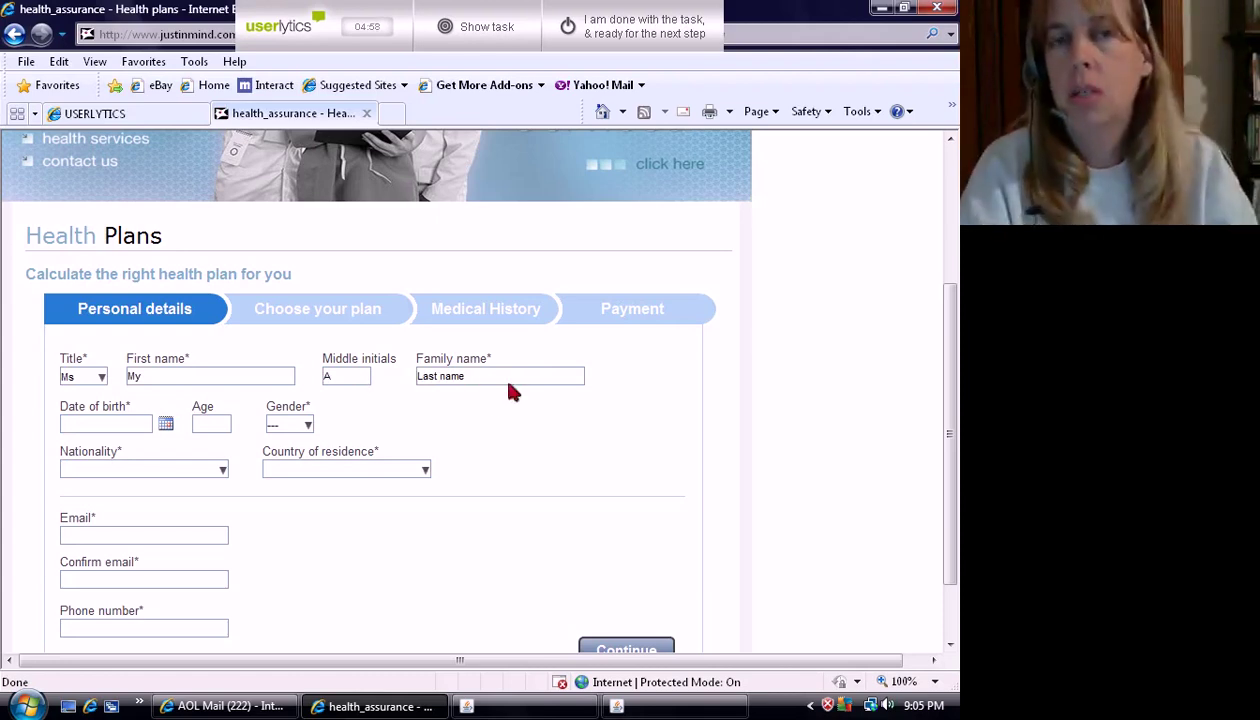
Step: Pick a dummy date of birth in the current month from the calendar and set the age to 29
{"action": "scroll", "coordinate": [470, 512], "scroll_direction": "down", "scroll_amount": 2}
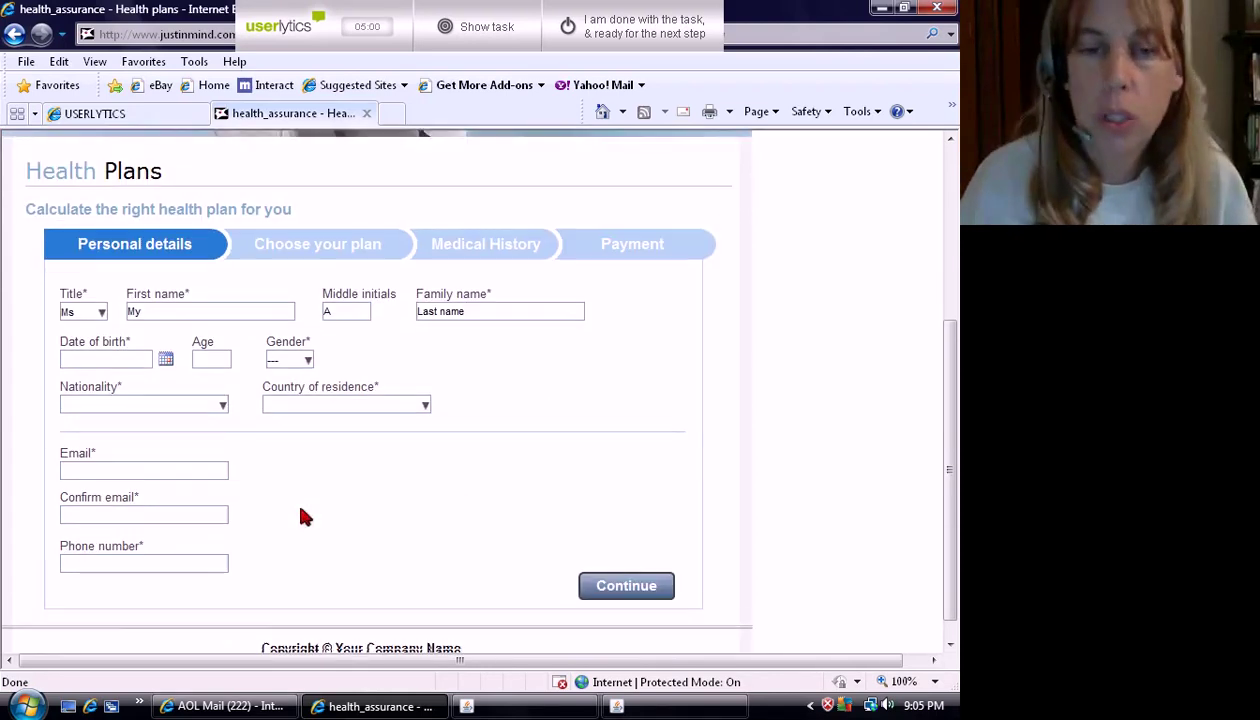
{"action": "left_click", "coordinate": [168, 348]}
{"action": "left_click", "coordinate": [220, 250]}
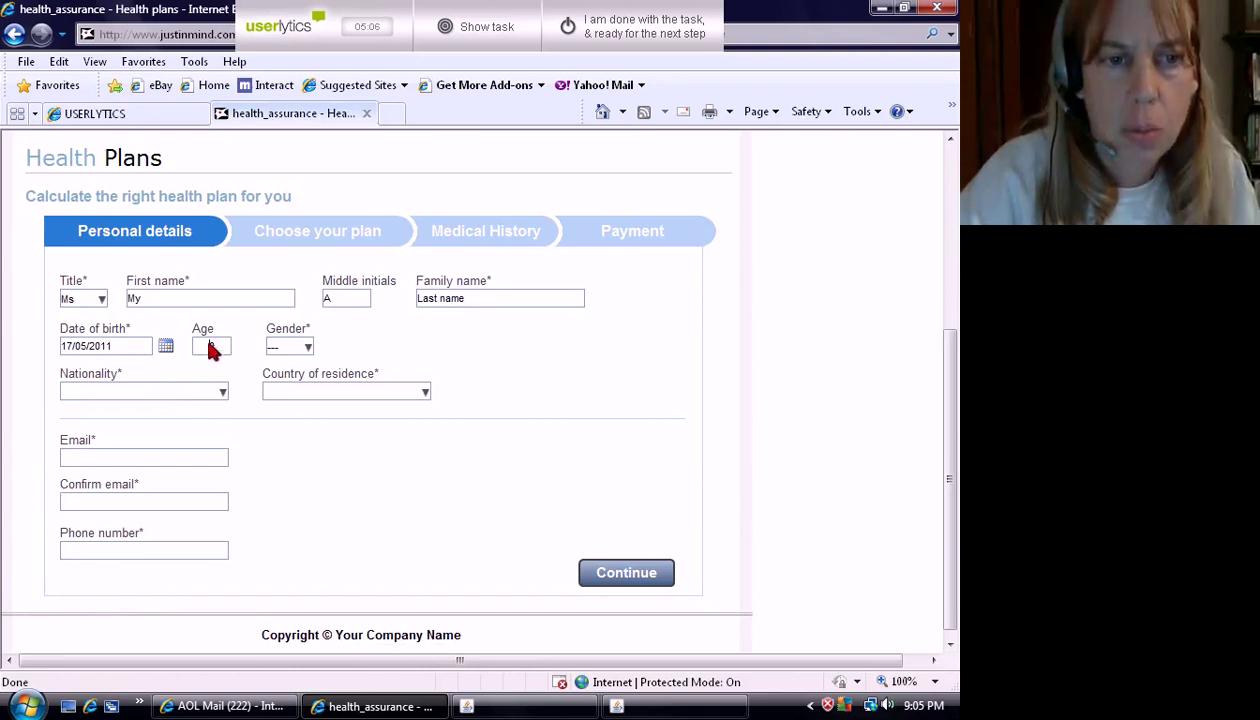
{"action": "left_click_drag", "start_coordinate": [225, 351], "coordinate": [205, 355]}
{"action": "type", "text": "29"}
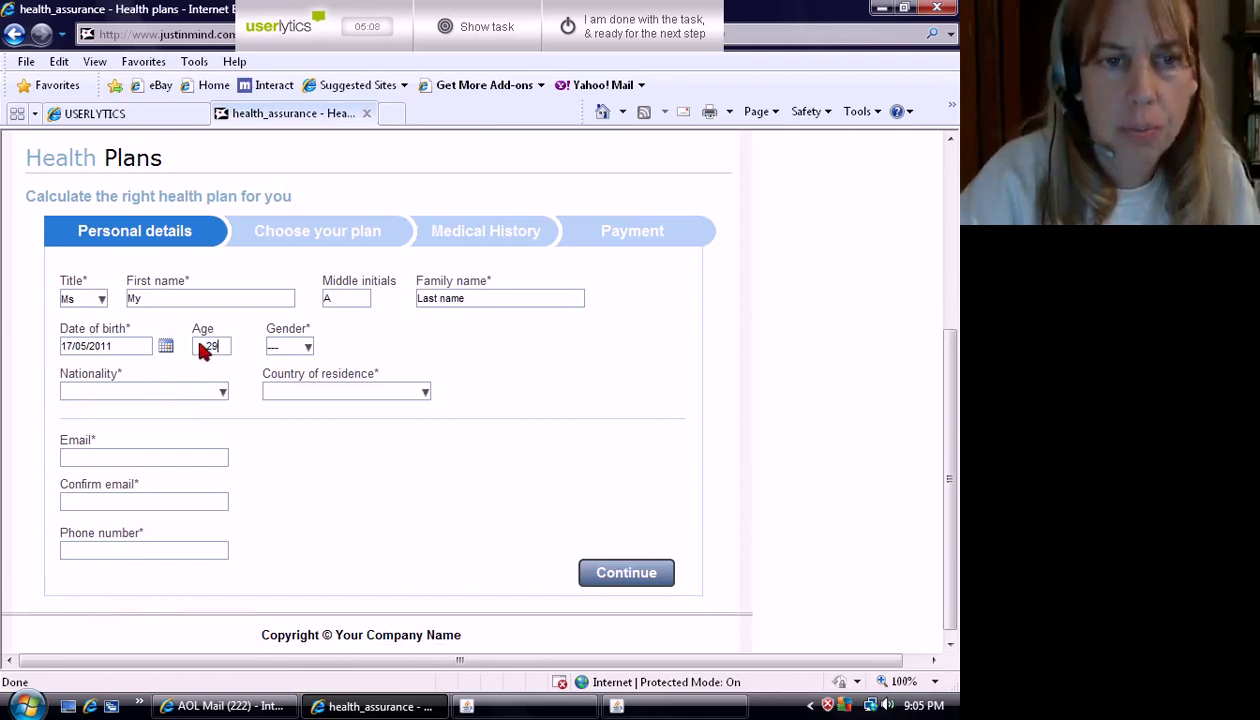
Step: Set the gender to Female and the nationality to United States
{"action": "left_click", "coordinate": [306, 347]}
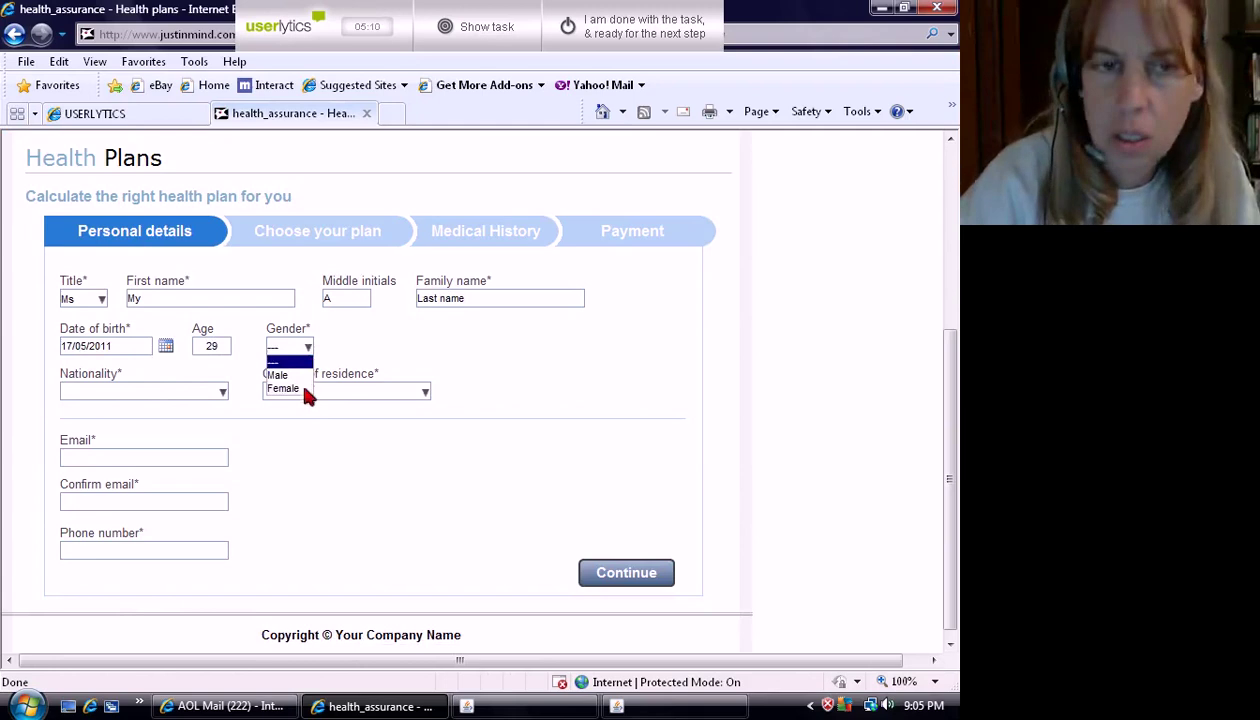
{"action": "left_click", "coordinate": [300, 392]}
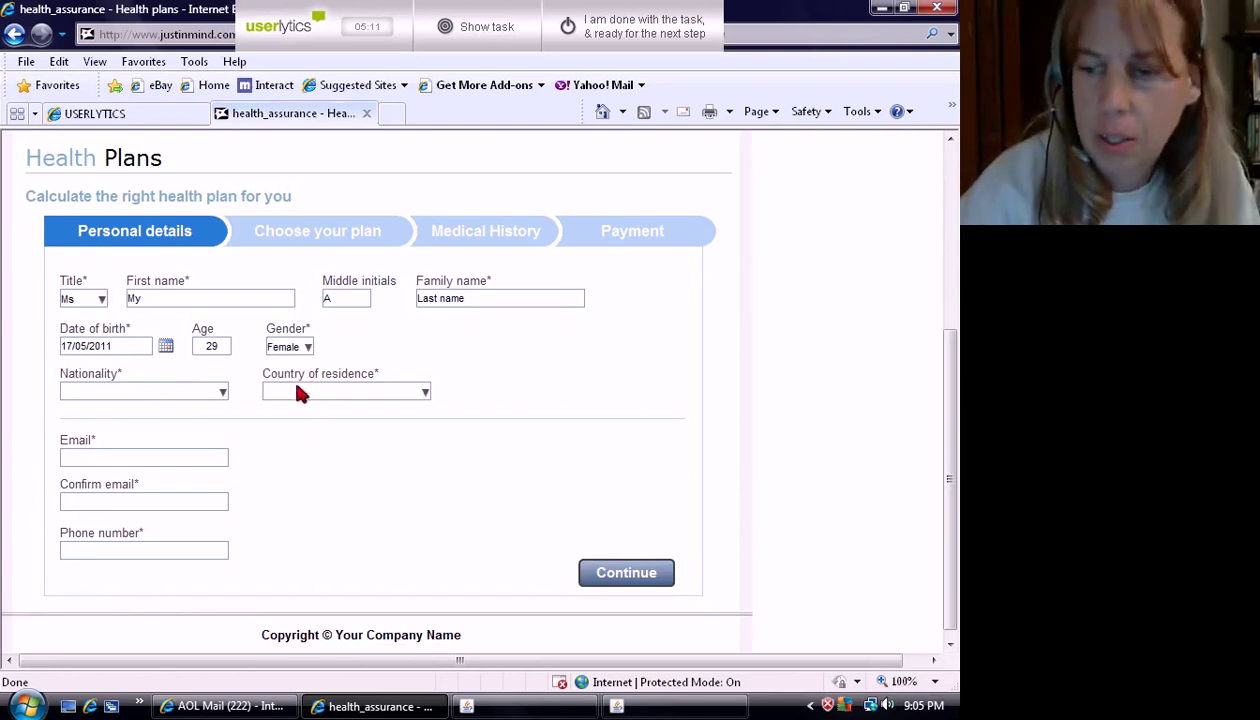
{"action": "left_click", "coordinate": [222, 398]}
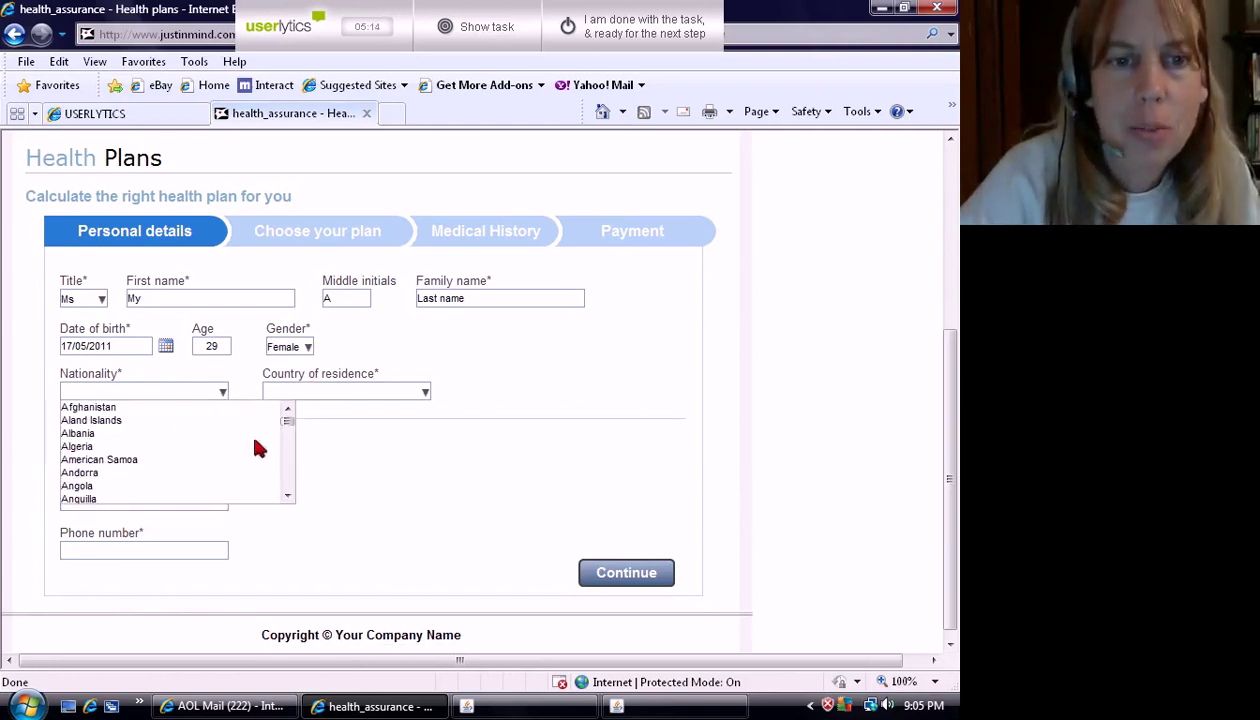
{"action": "mouse_move", "coordinate": [287, 430]}
{"action": "left_mouse_down"}
{"action": "mouse_move", "coordinate": [289, 468]}
{"action": "mouse_move", "coordinate": [285, 416]}
{"action": "left_mouse_up"}
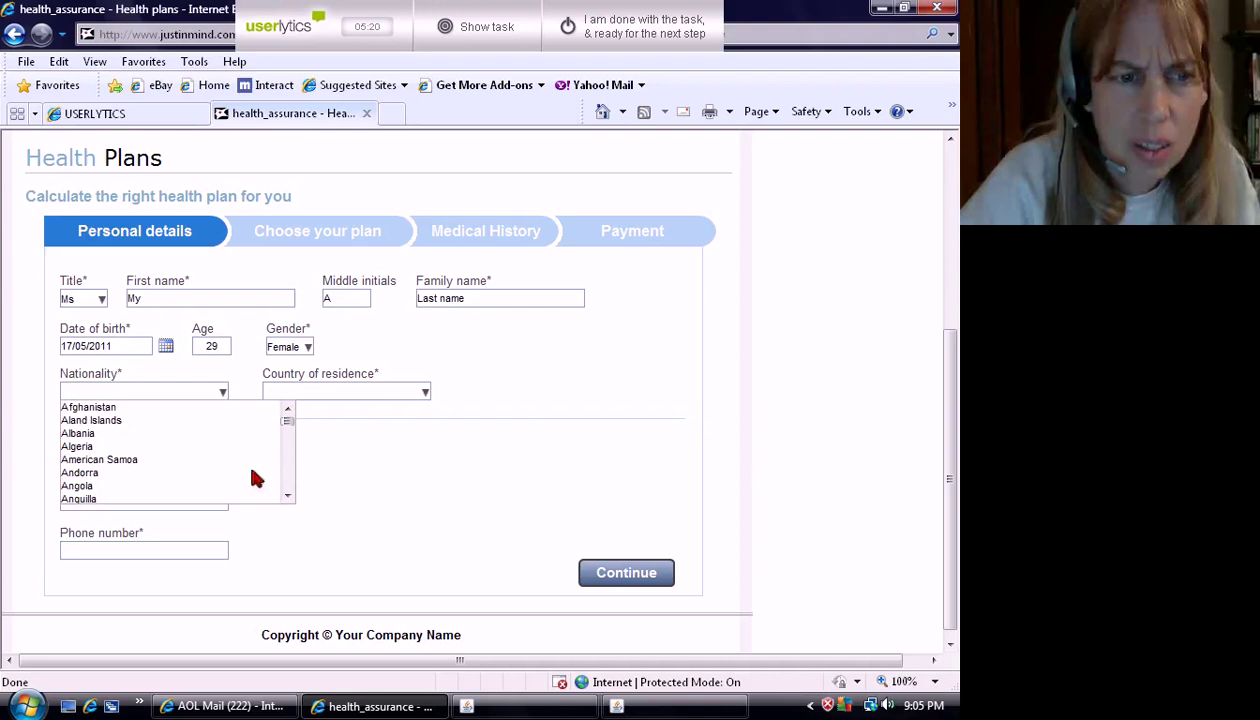
{"action": "left_click_drag", "start_coordinate": [287, 413], "coordinate": [290, 487]}
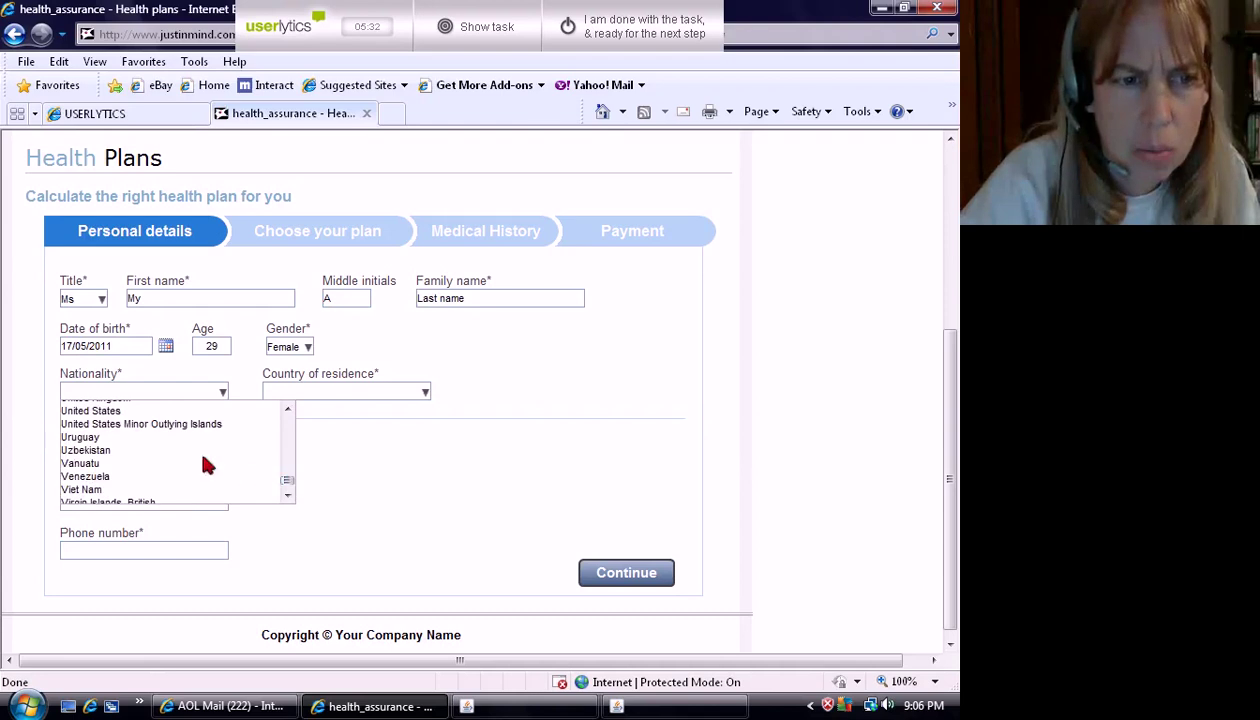
{"action": "left_click", "coordinate": [92, 411]}
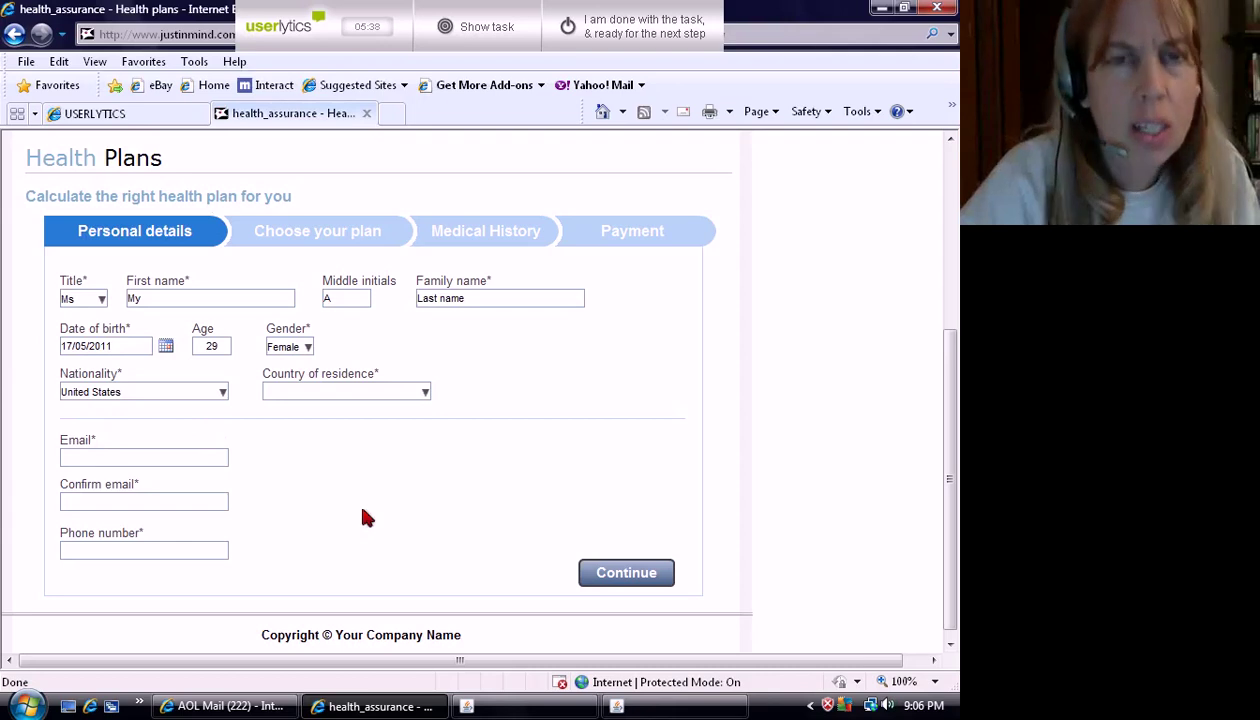
Step: Set the country of residence to United States
{"action": "left_click", "coordinate": [426, 393]}
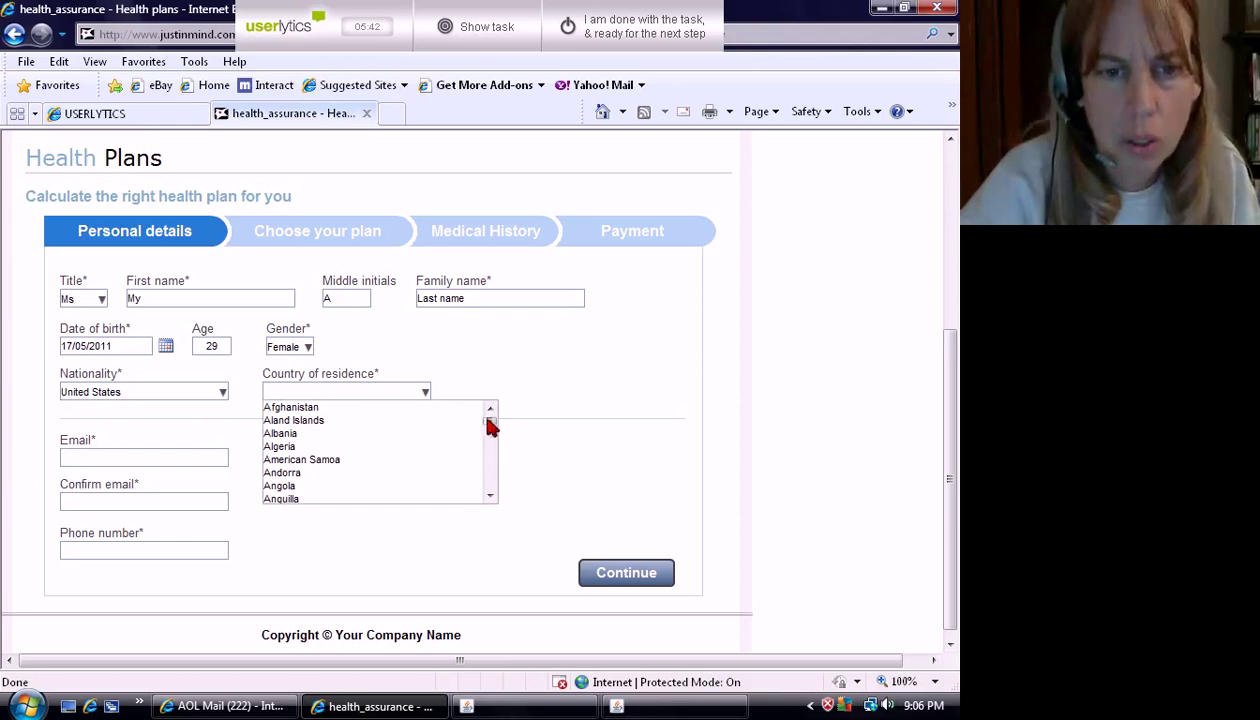
{"action": "left_click_drag", "start_coordinate": [491, 424], "coordinate": [490, 497]}
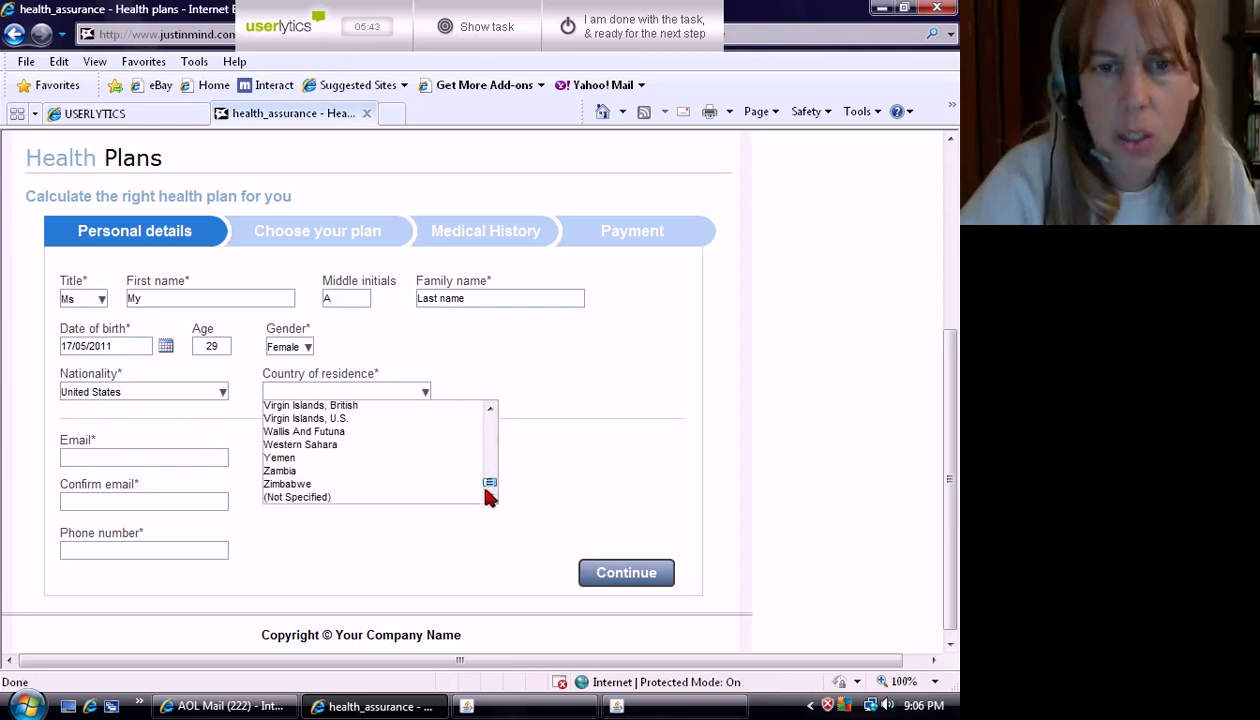
{"action": "left_click", "coordinate": [490, 410]}
{"action": "left_click", "coordinate": [490, 410]}
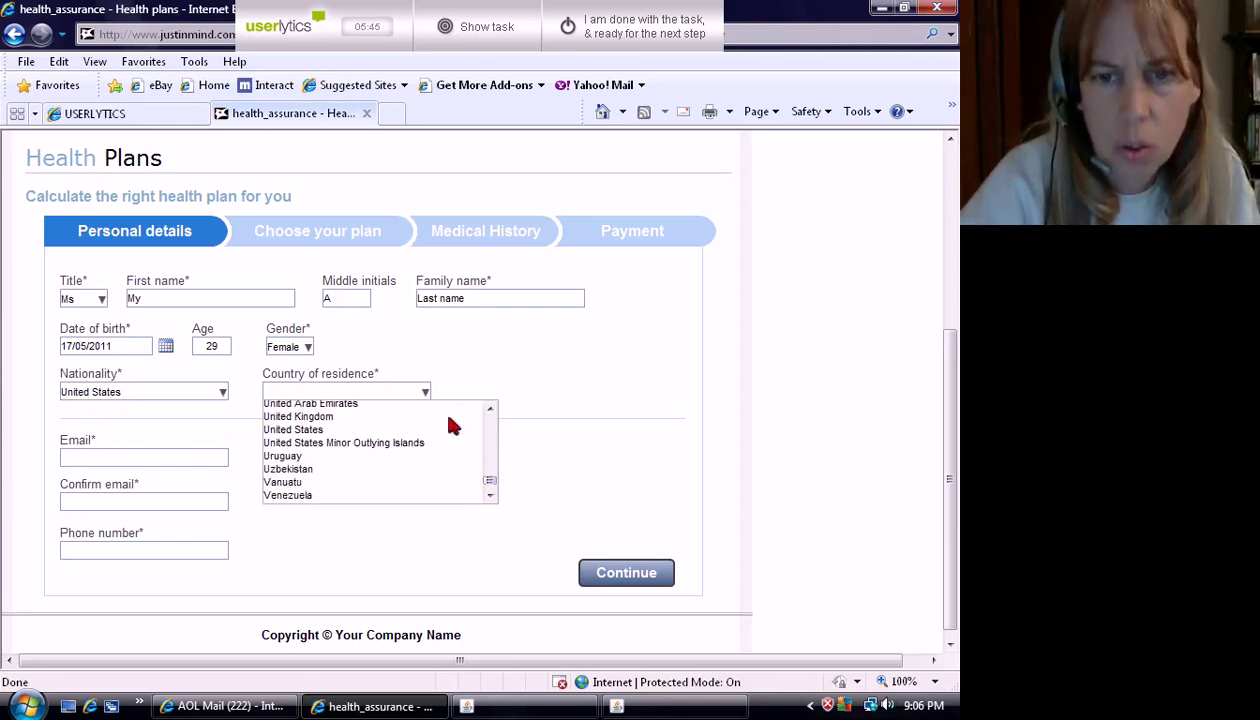
{"action": "left_click", "coordinate": [300, 431]}
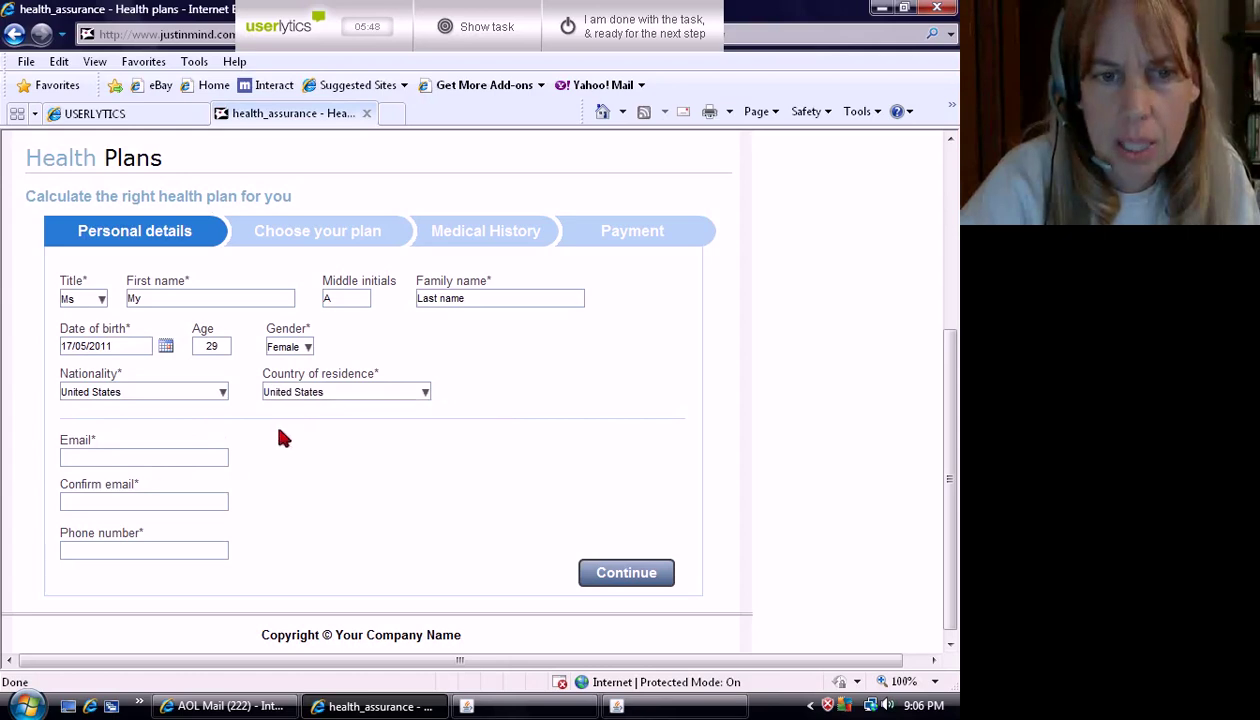
Step: Enter the applicant's dummy e-mail address and repeat it in the confirmation field
{"action": "type", "text": "m"}
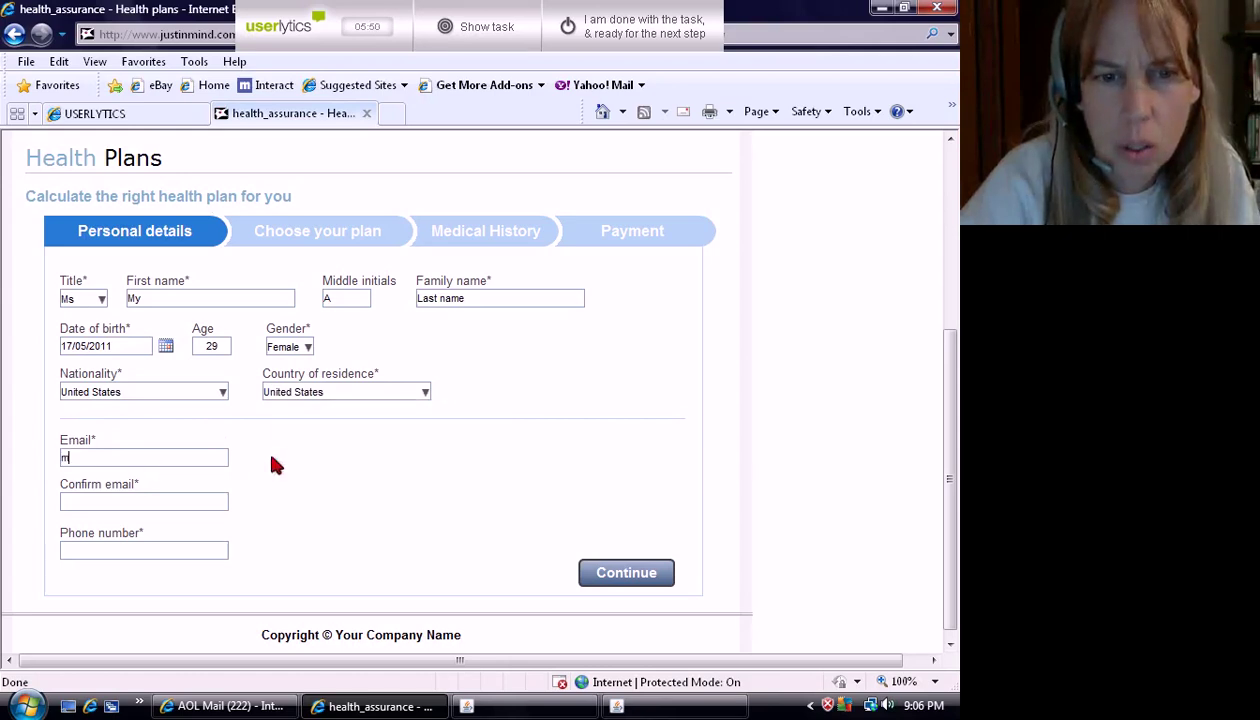
{"action": "type", "text": "yemail@"}
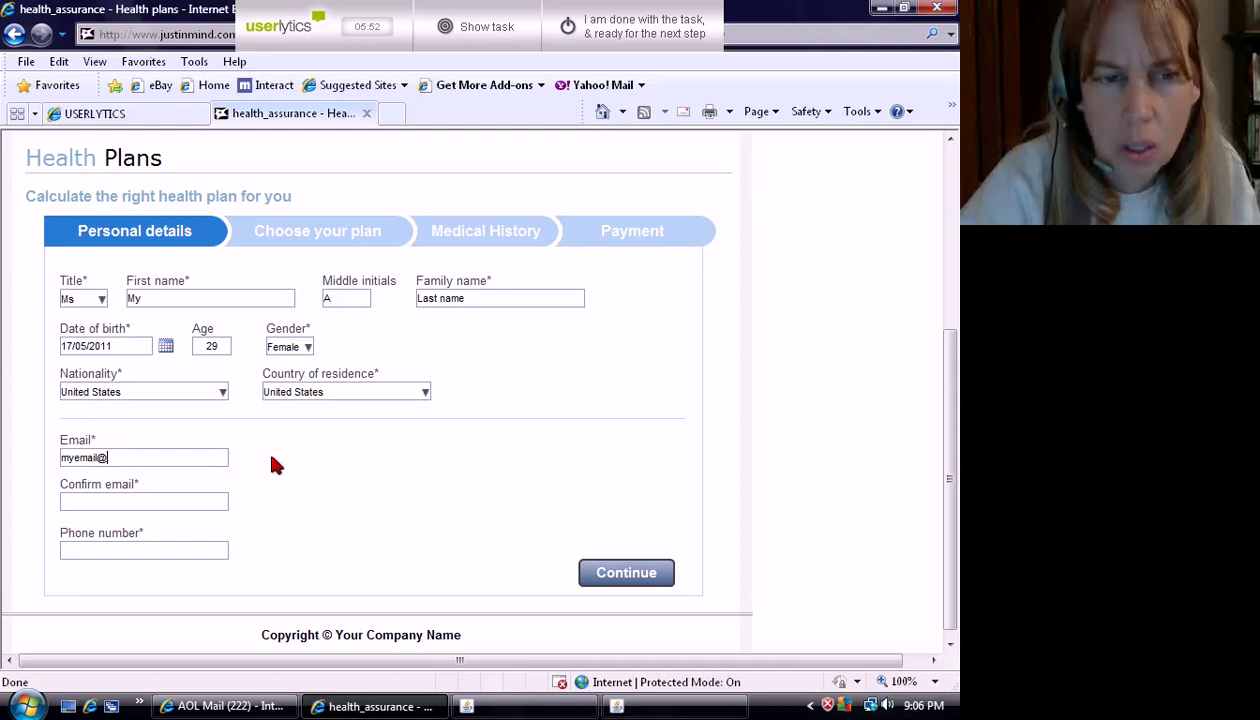
{"action": "type", "text": "email.com"}
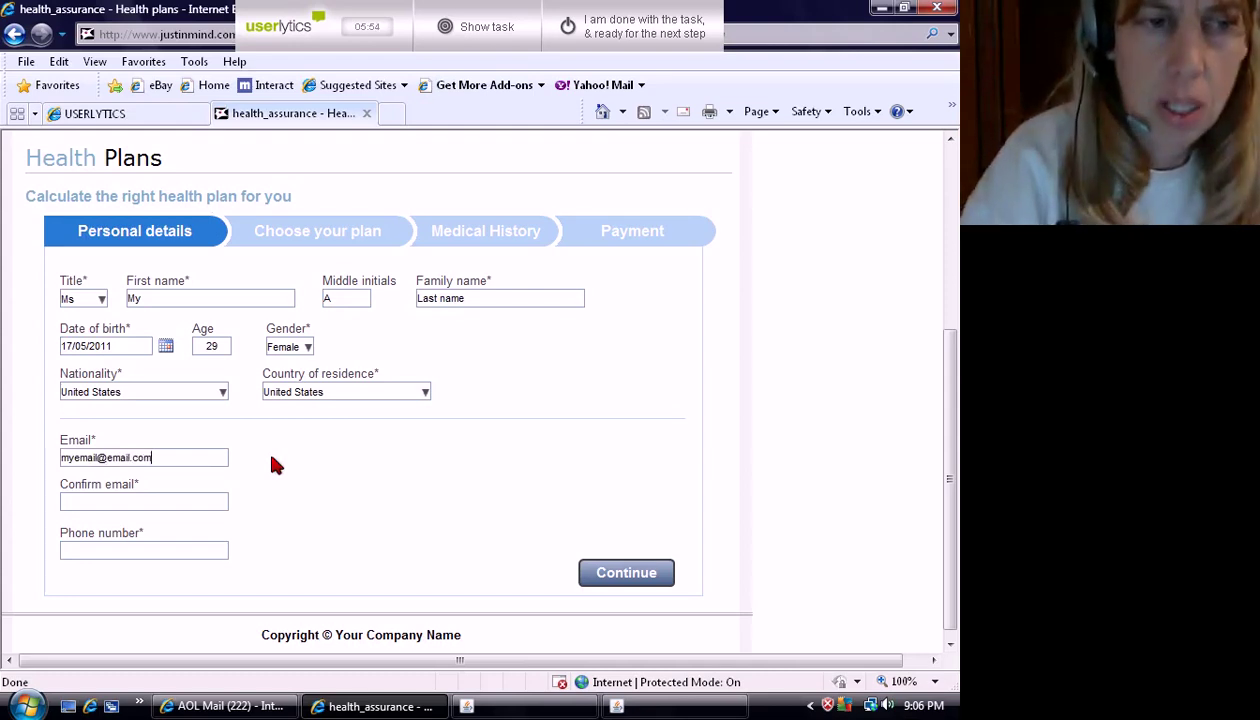
{"action": "key", "text": "Tab"}
{"action": "type", "text": "myemail"}
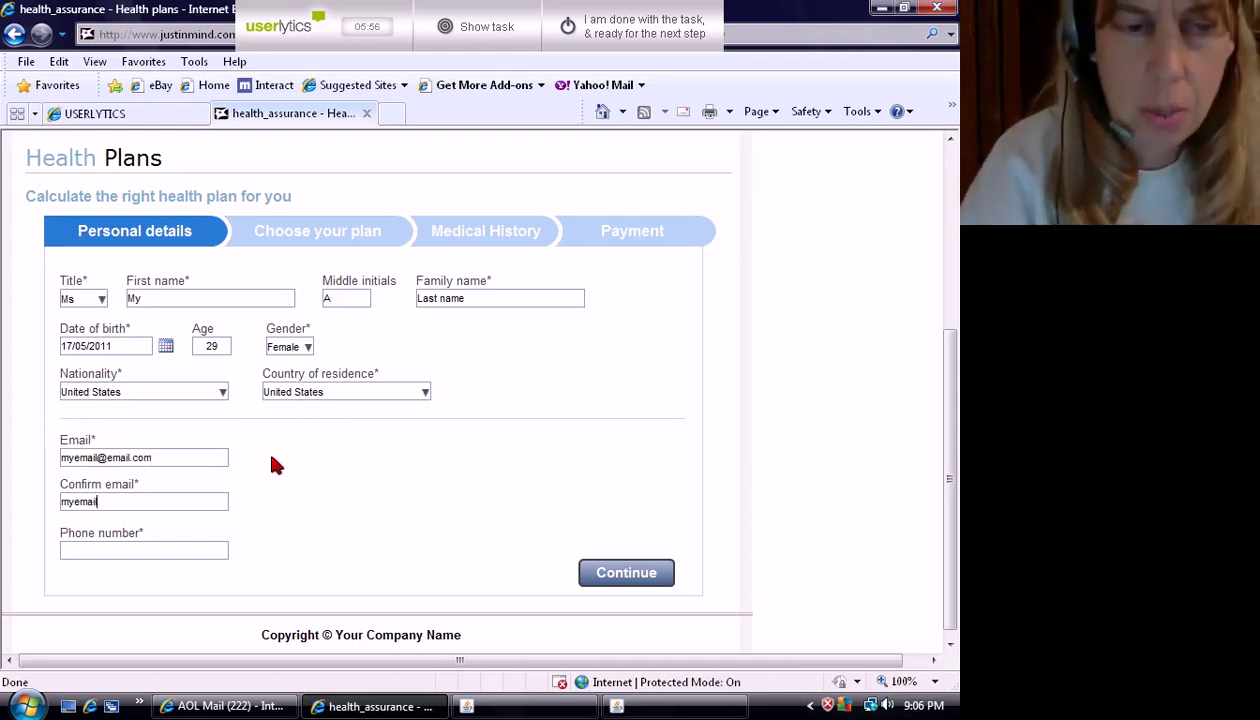
{"action": "type", "text": "@email.com"}
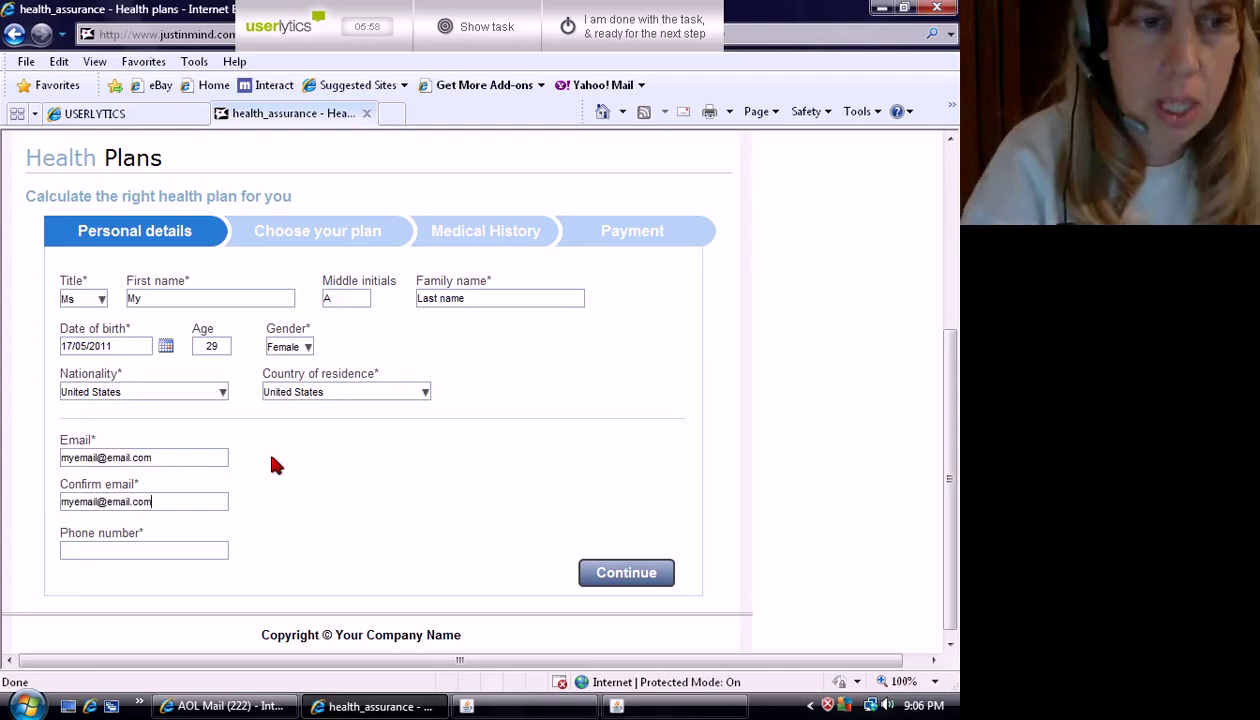
Step: Enter the applicant's dummy phone number and continue to the plan selection
{"action": "key", "text": "Tab"}
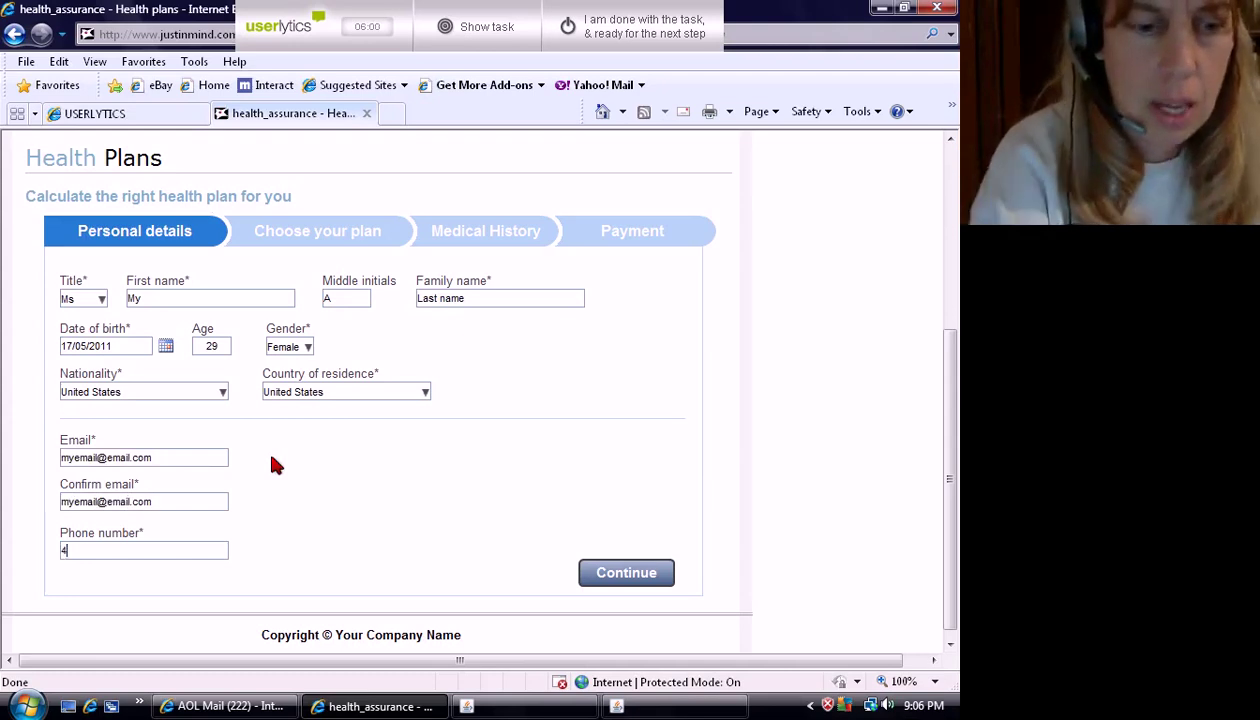
{"action": "type", "text": "4135551212"}
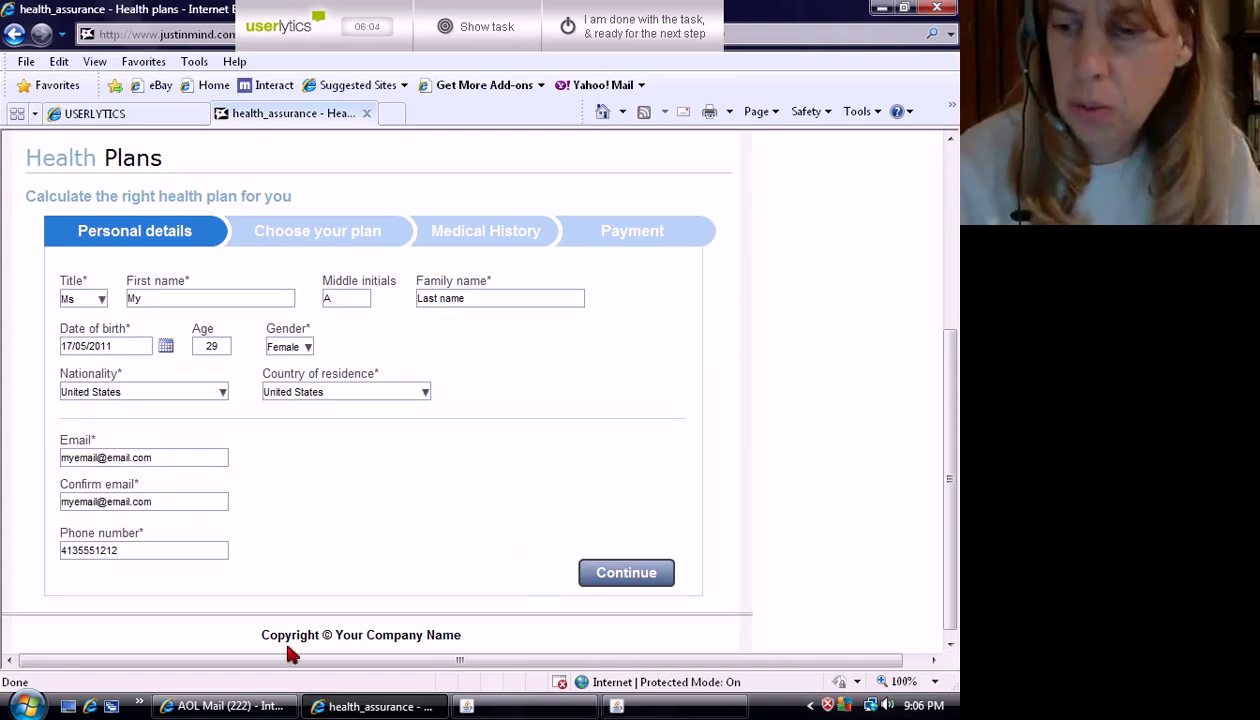
{"action": "left_click_drag", "start_coordinate": [951, 512], "coordinate": [953, 540]}
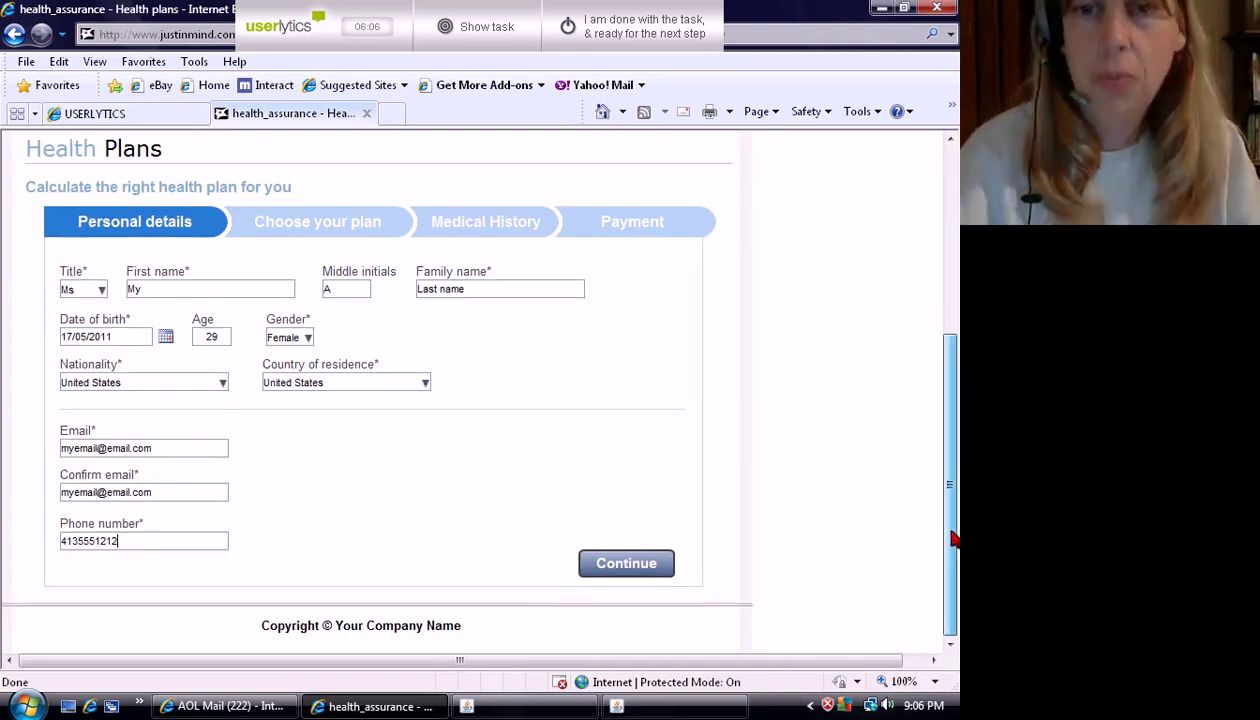
{"action": "left_click", "coordinate": [636, 566]}
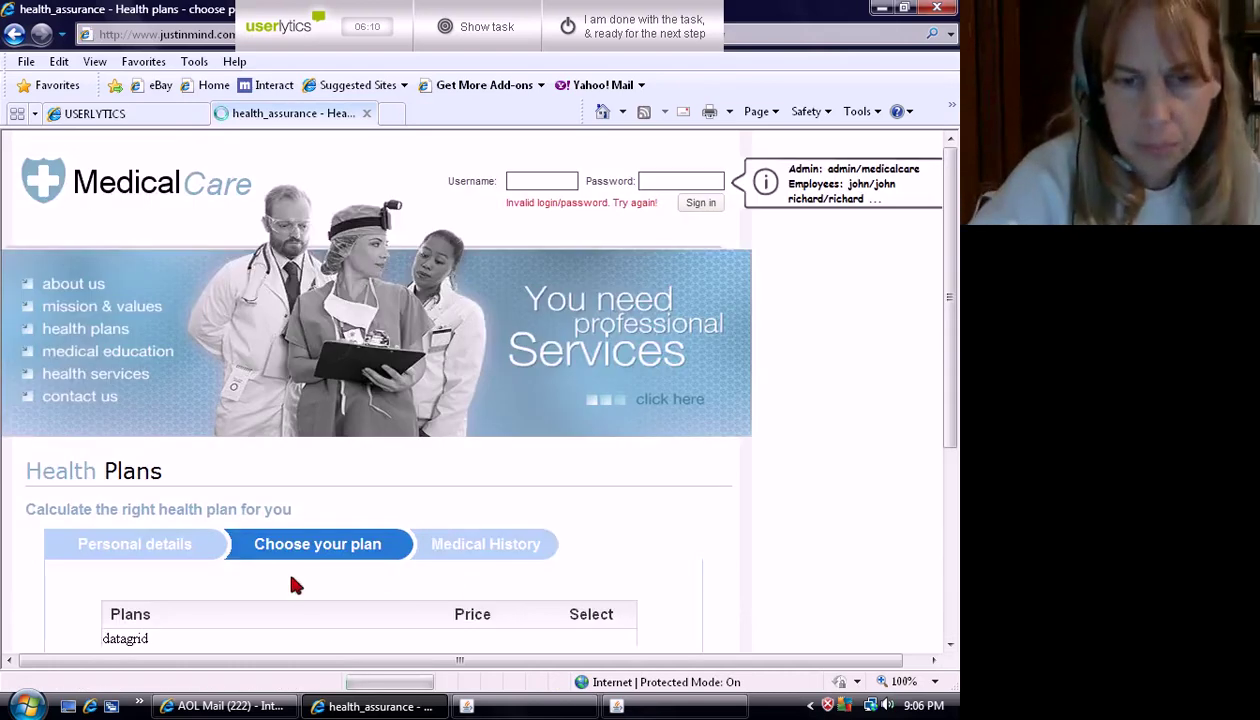
Step: Review the offered plans and prices, select the Worldwide Evacuation plan, and continue to the medical history
{"action": "scroll", "coordinate": [291, 578], "scroll_direction": "down", "scroll_amount": 3}
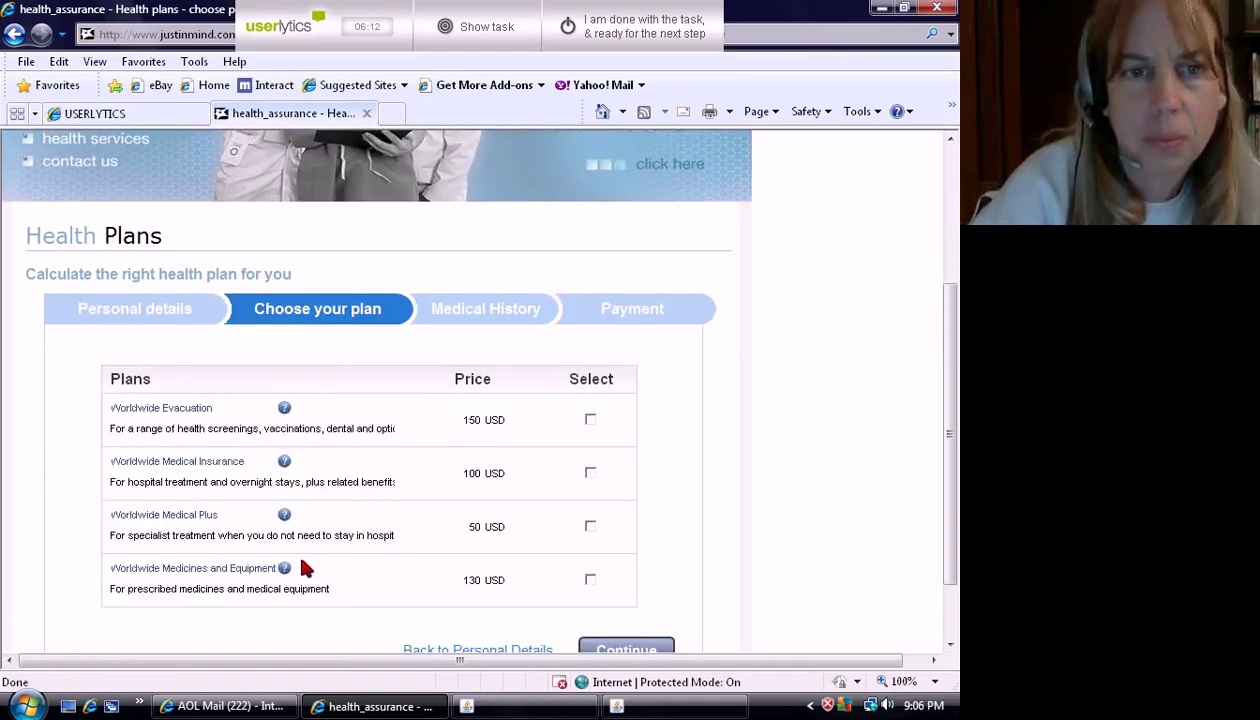
{"action": "scroll", "coordinate": [303, 570], "scroll_direction": "down", "scroll_amount": 1}
{"action": "scroll", "coordinate": [306, 568], "scroll_direction": "down", "scroll_amount": 1}
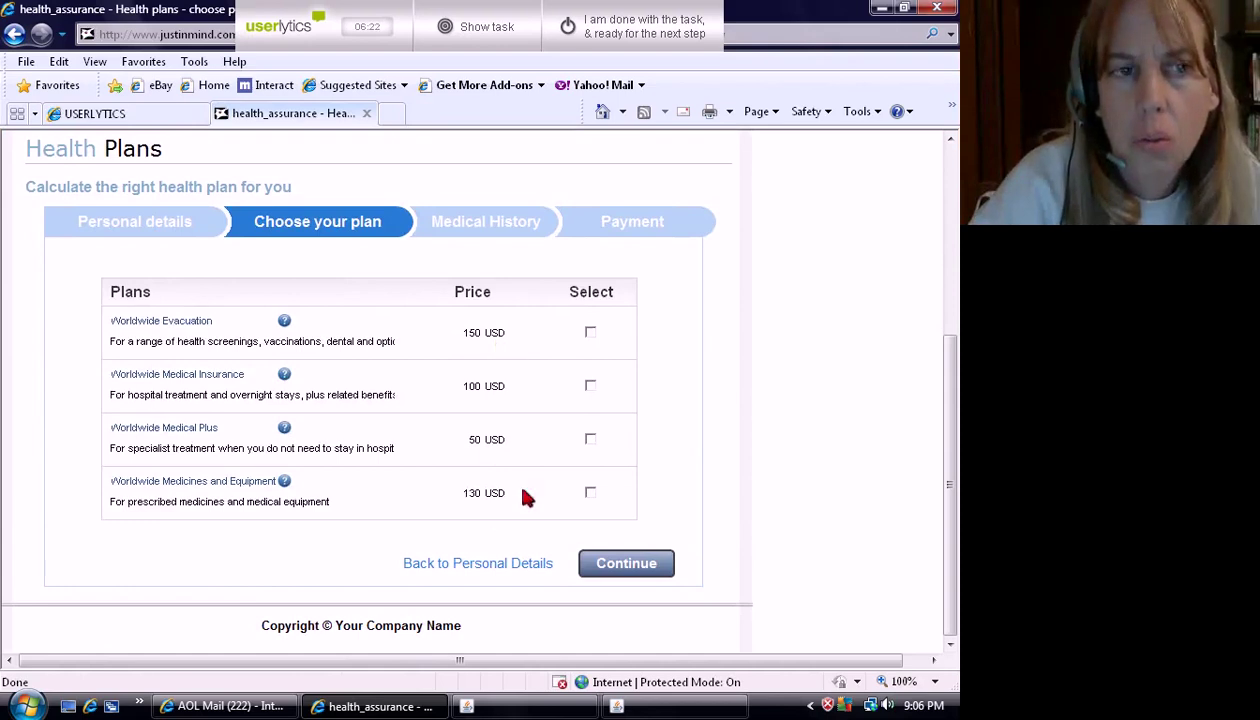
{"action": "left_click_drag", "start_coordinate": [950, 556], "coordinate": [953, 316]}
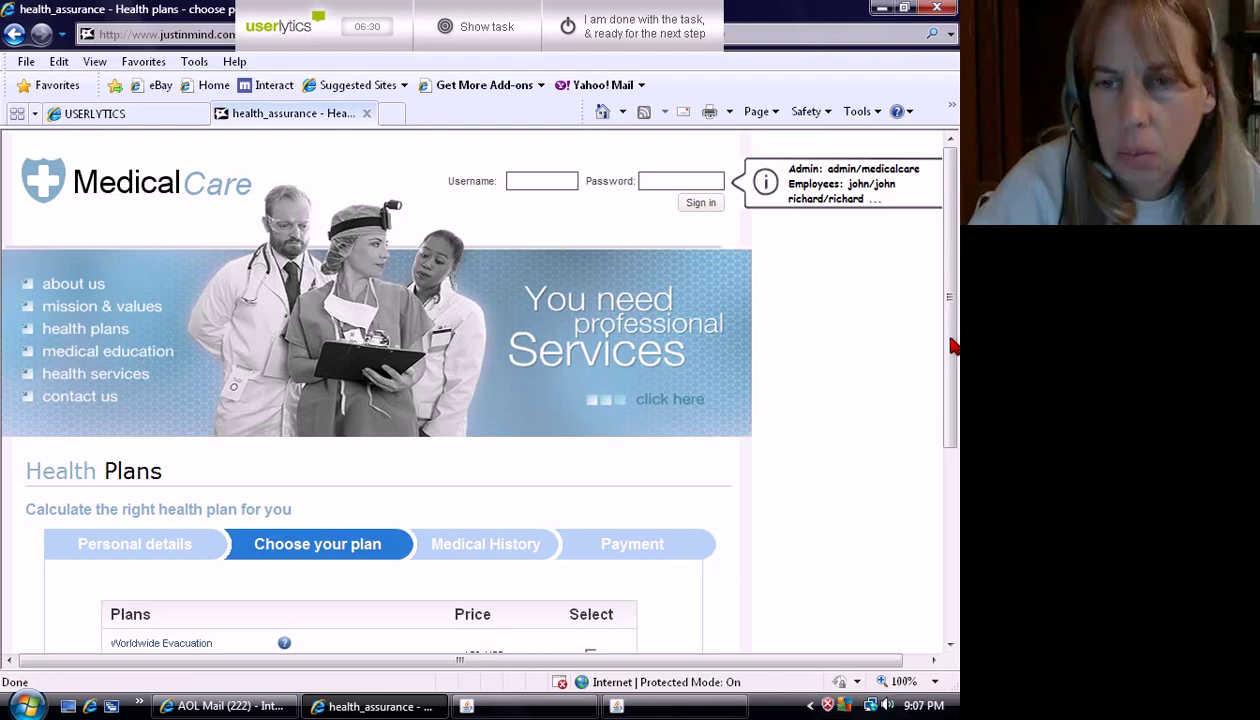
{"action": "left_click_drag", "start_coordinate": [952, 345], "coordinate": [800, 531]}
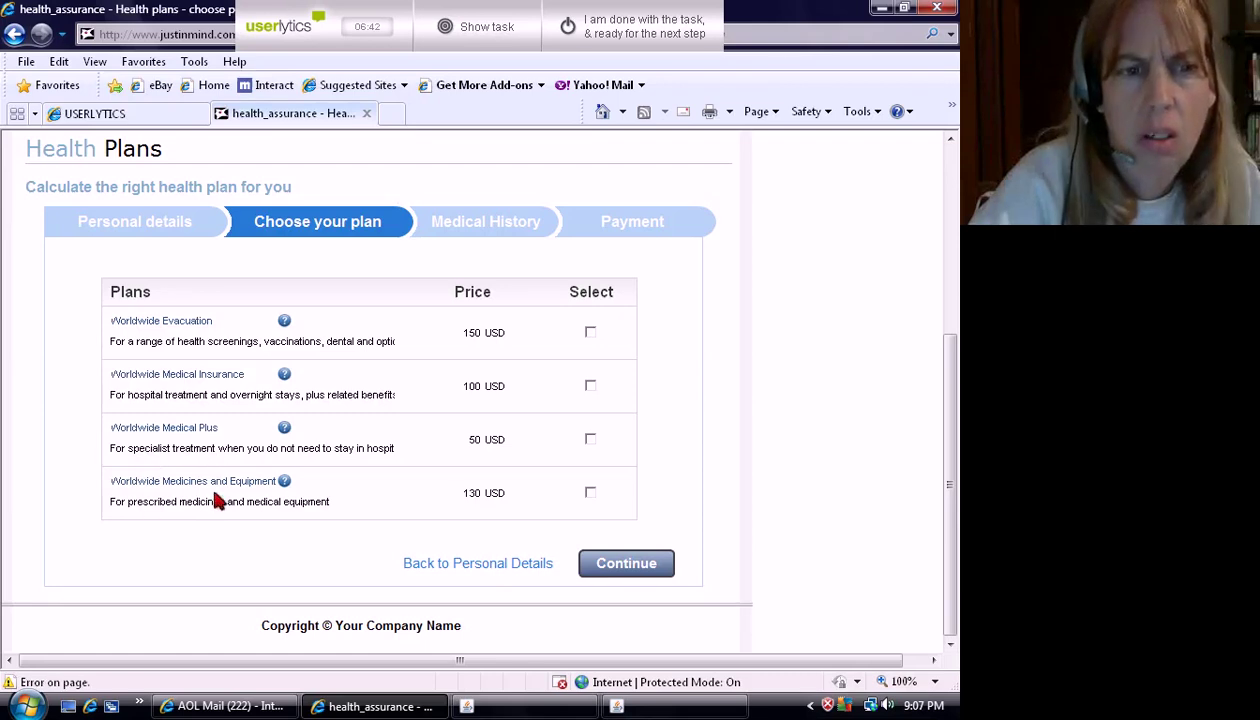
{"action": "left_click", "coordinate": [468, 706]}
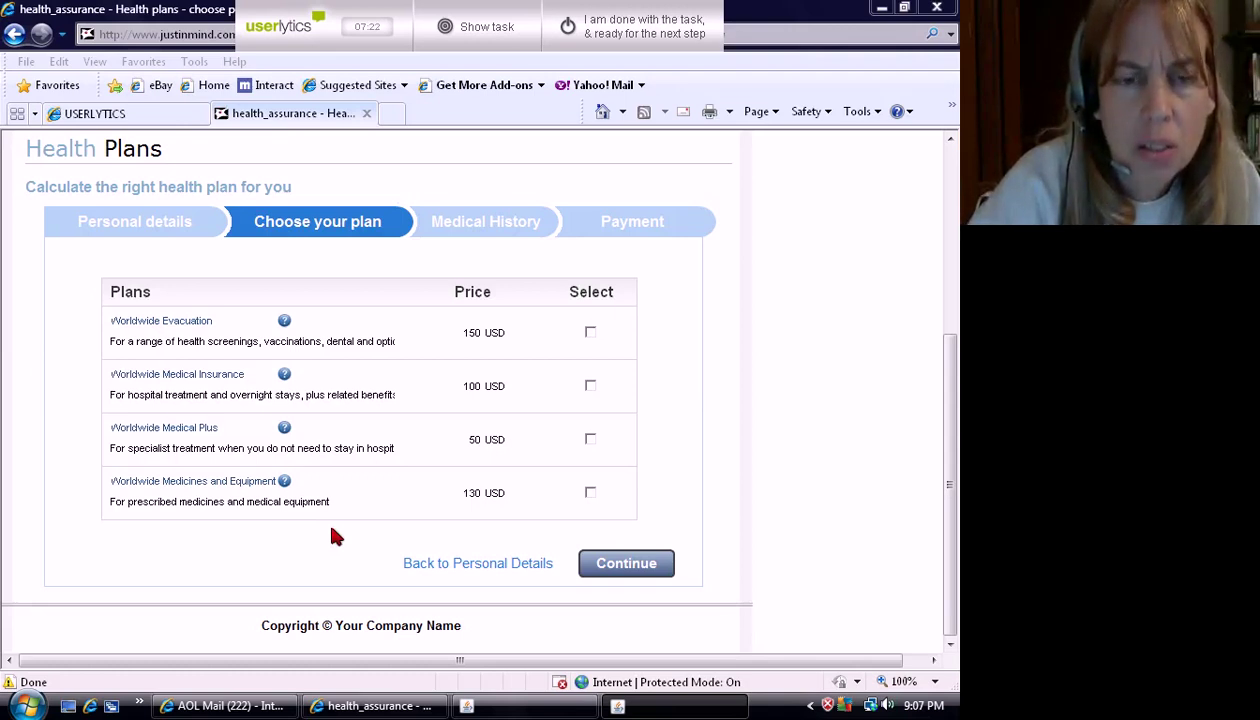
{"action": "left_click", "coordinate": [590, 333]}
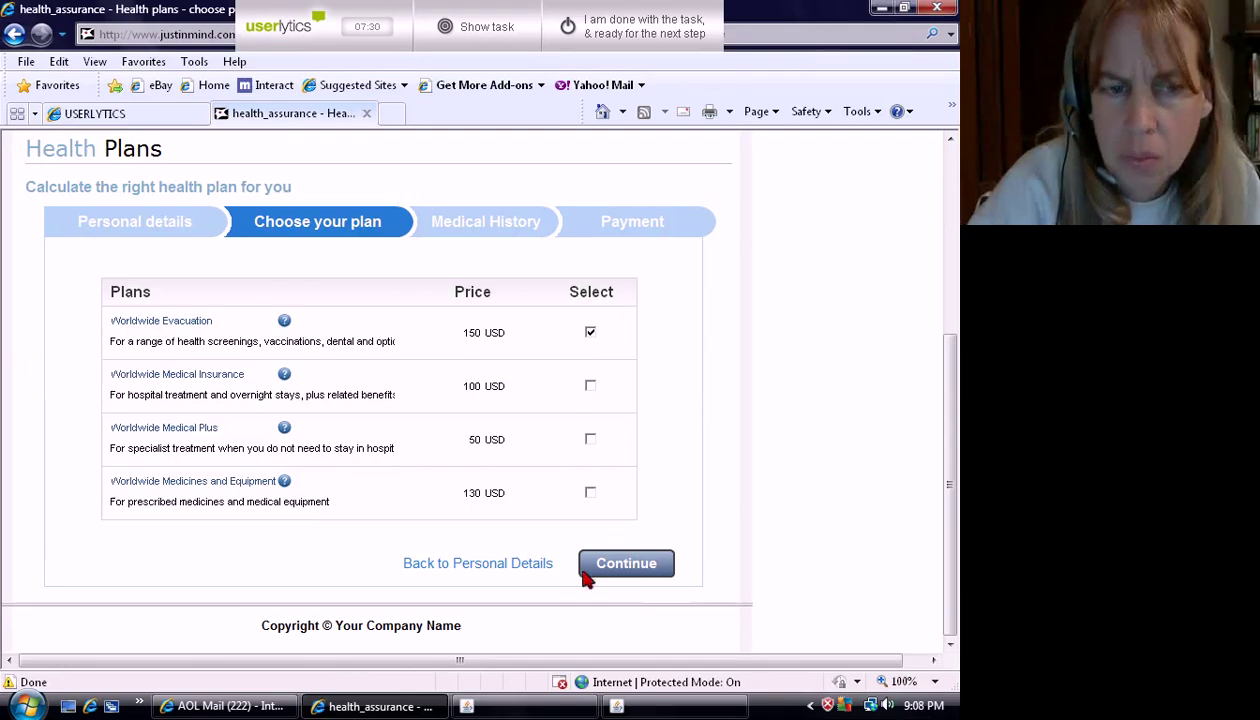
{"action": "left_click", "coordinate": [634, 572]}
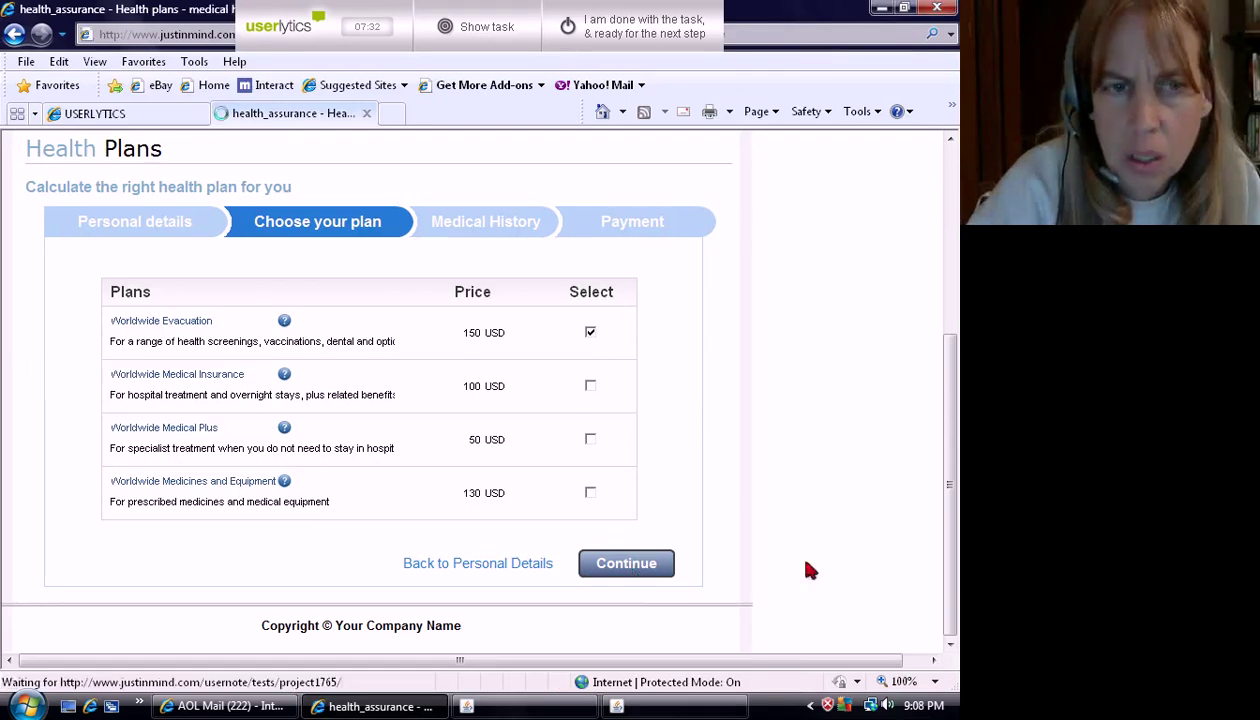
Step: Go back from the selected plan summary to recheck the plan's price, and reselect Worldwide Evacuation to return to the medical history
{"action": "scroll", "coordinate": [590, 545], "scroll_direction": "down", "scroll_amount": 1}
{"action": "scroll", "coordinate": [594, 555], "scroll_direction": "down", "scroll_amount": 2}
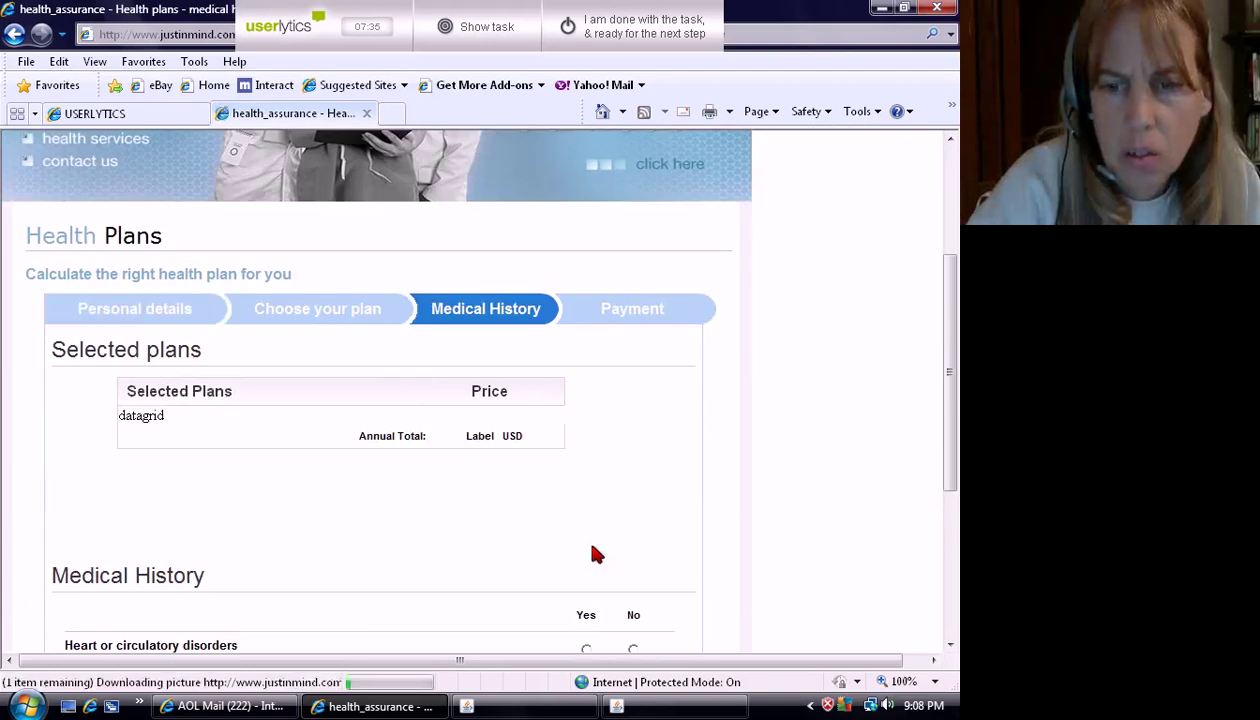
{"action": "scroll", "coordinate": [458, 492], "scroll_direction": "down", "scroll_amount": 1}
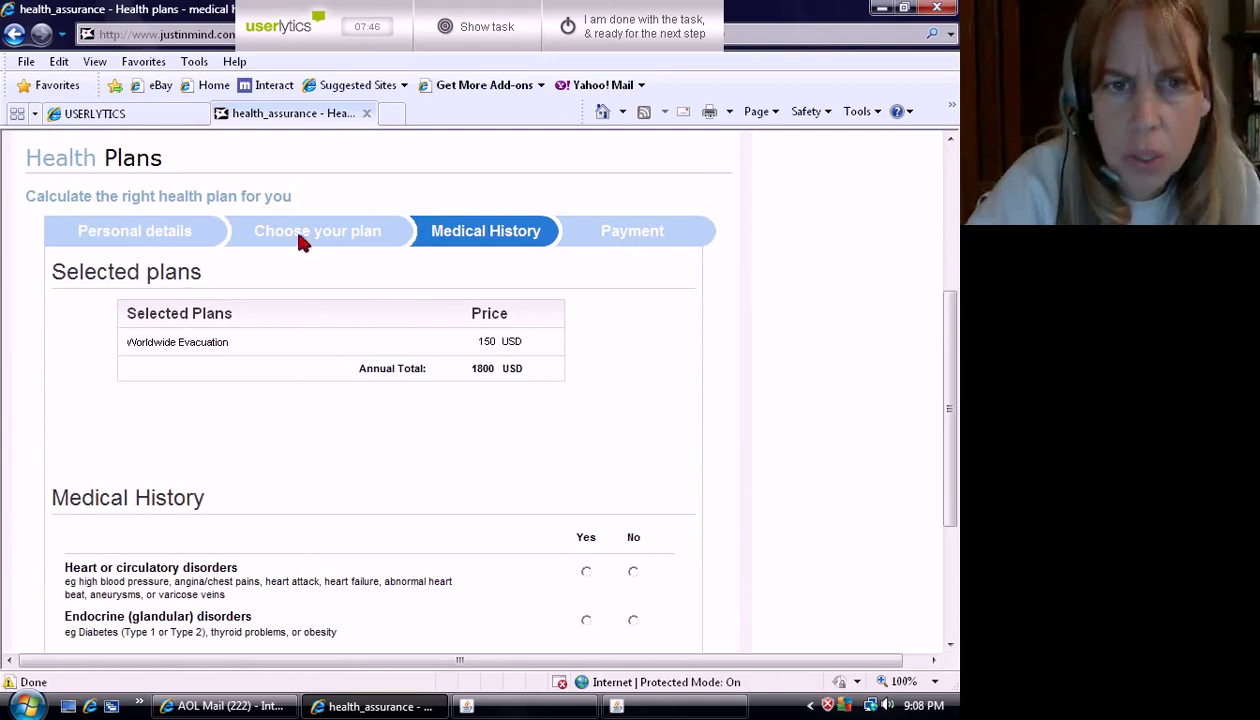
{"action": "left_click", "coordinate": [14, 35]}
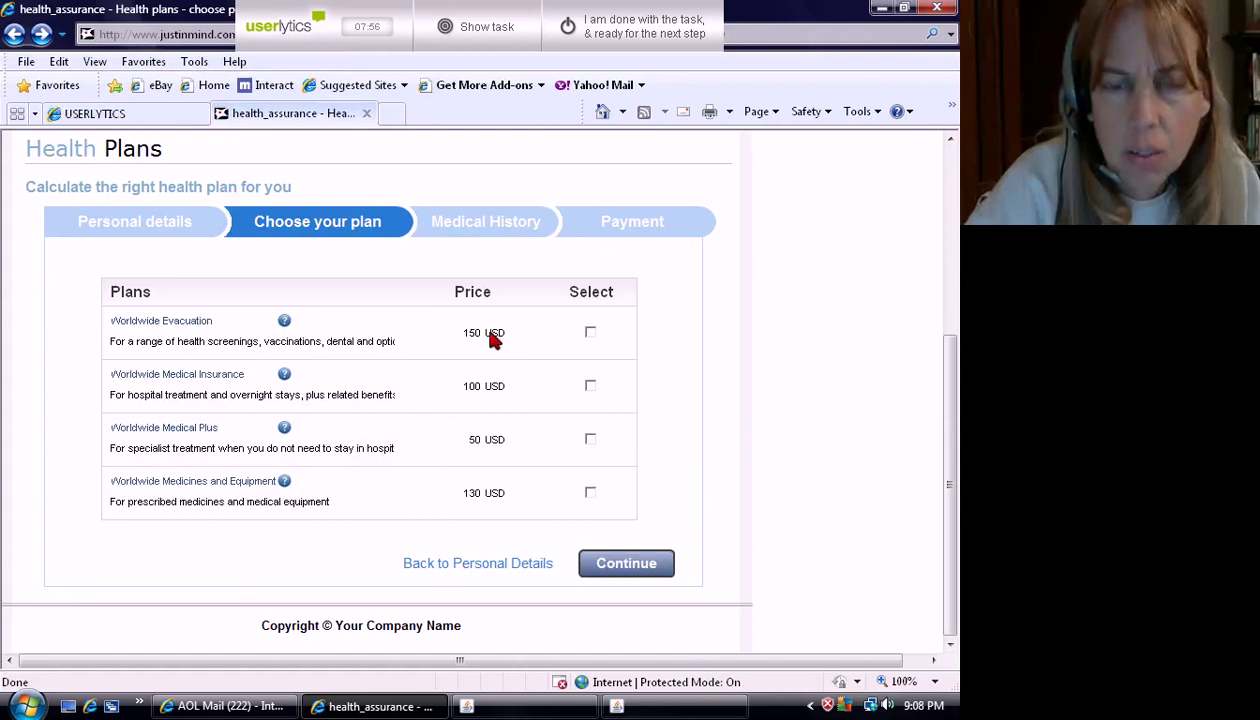
{"action": "left_click", "coordinate": [590, 335]}
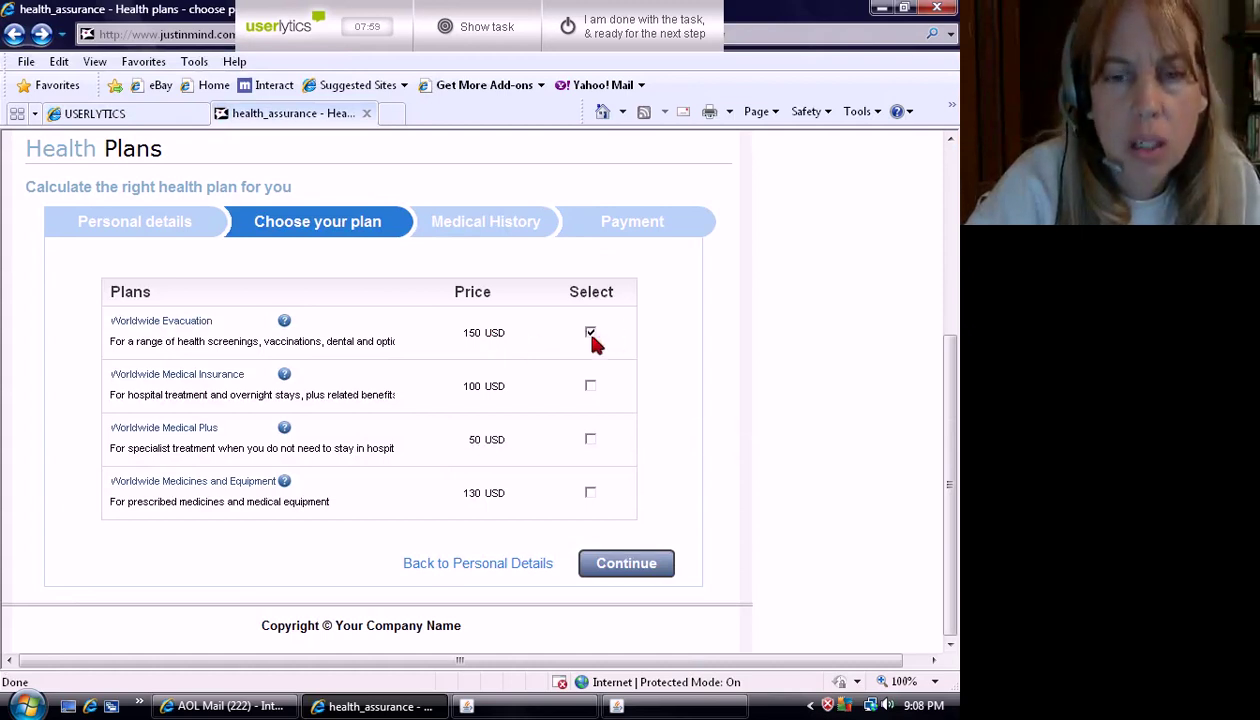
{"action": "left_click", "coordinate": [614, 566]}
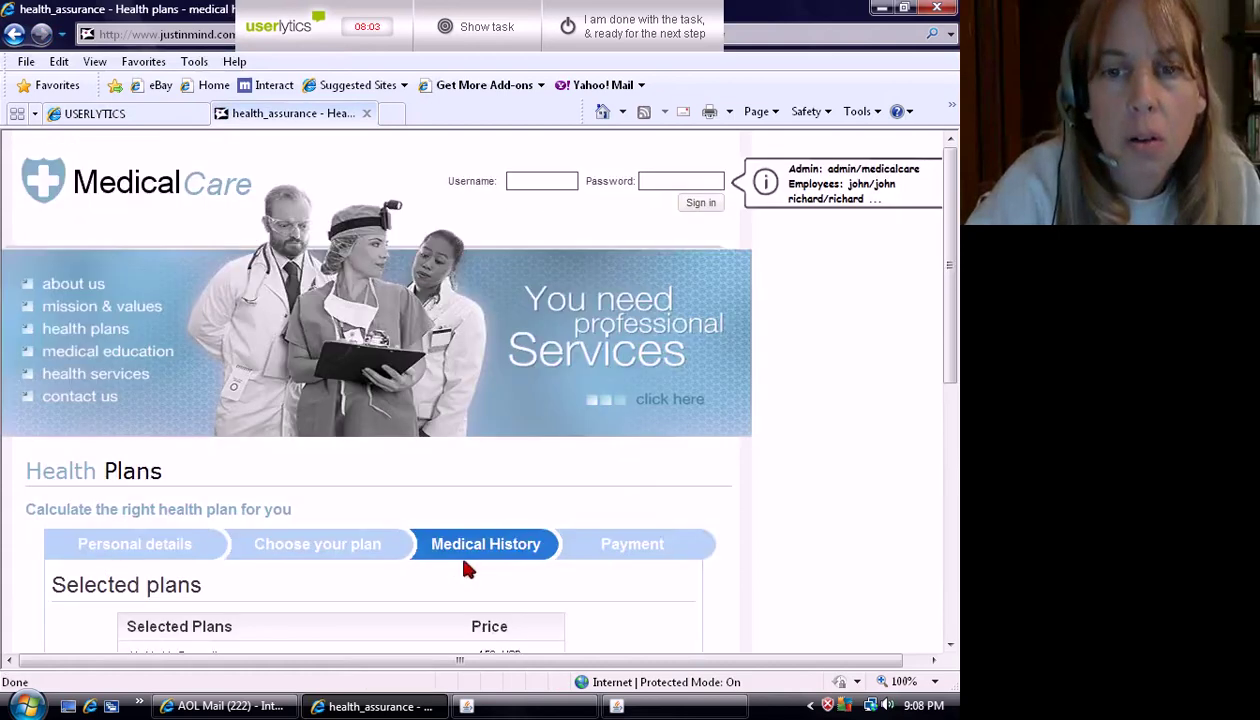
Step: Read the medical history questions, answer Yes for heart or circulatory disorders, and continue to payment
{"action": "scroll", "coordinate": [466, 568], "scroll_direction": "down", "scroll_amount": 2}
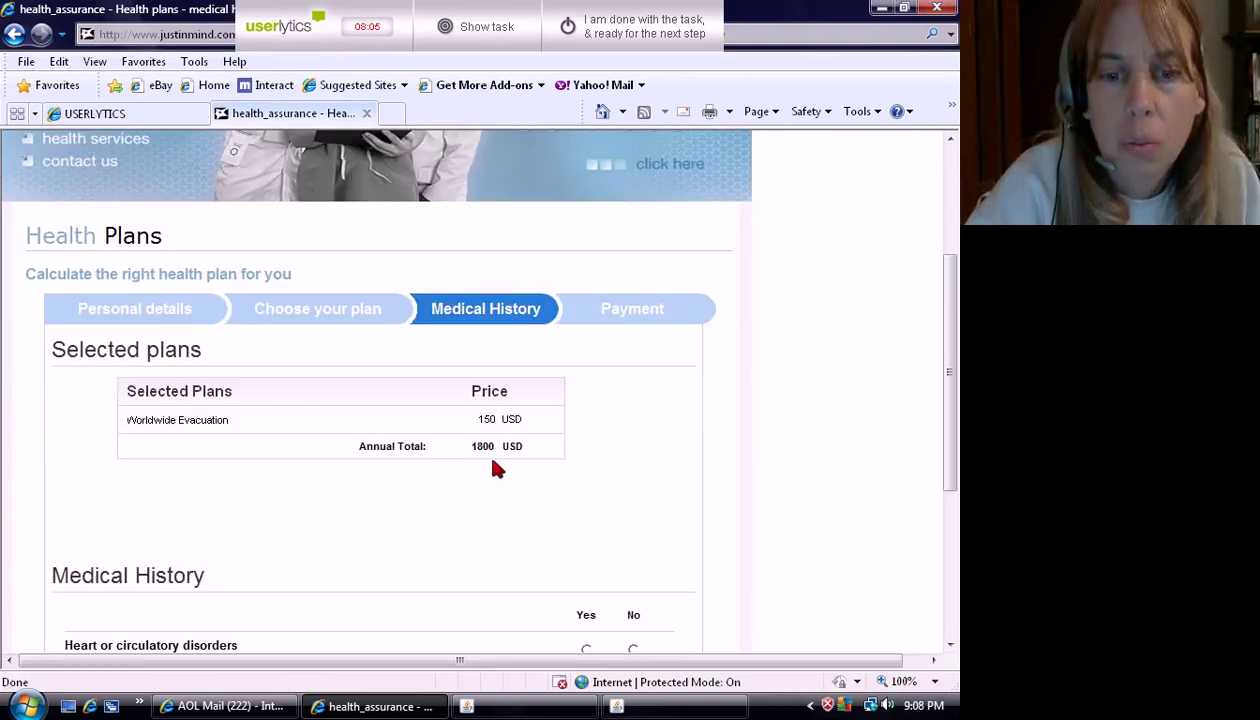
{"action": "scroll", "coordinate": [480, 505], "scroll_direction": "down", "scroll_amount": 3}
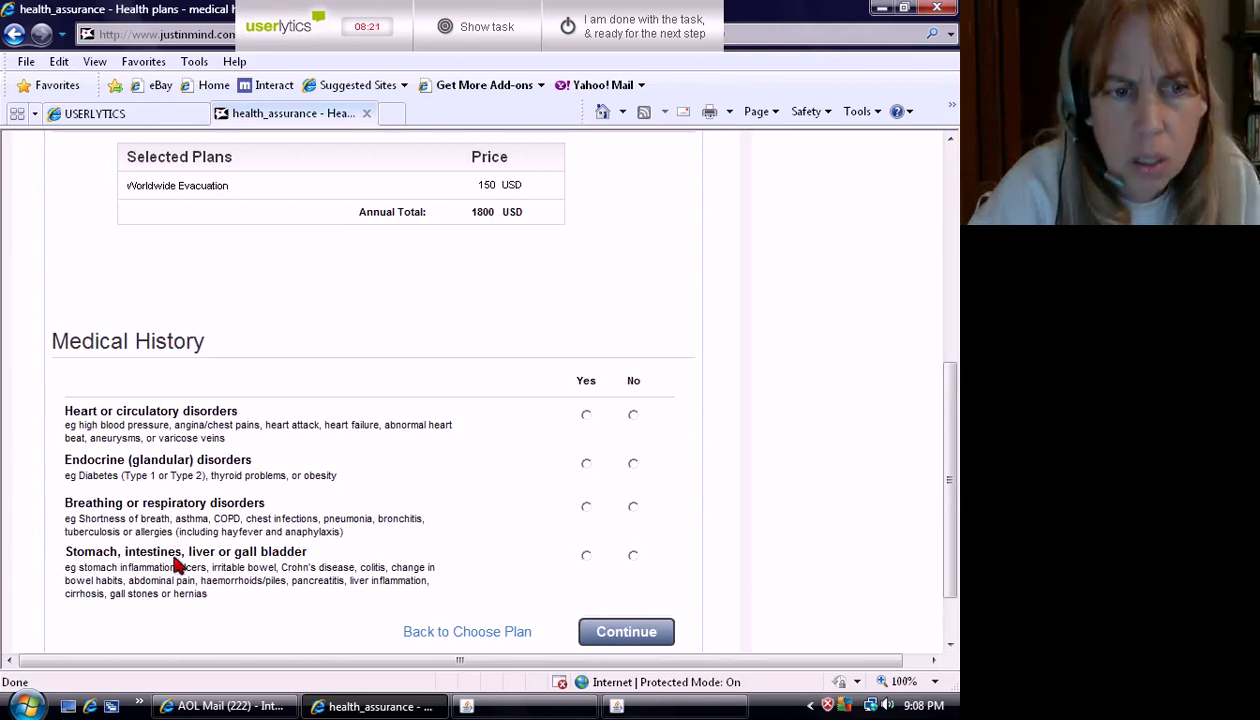
{"action": "scroll", "coordinate": [178, 566], "scroll_direction": "down", "scroll_amount": 2}
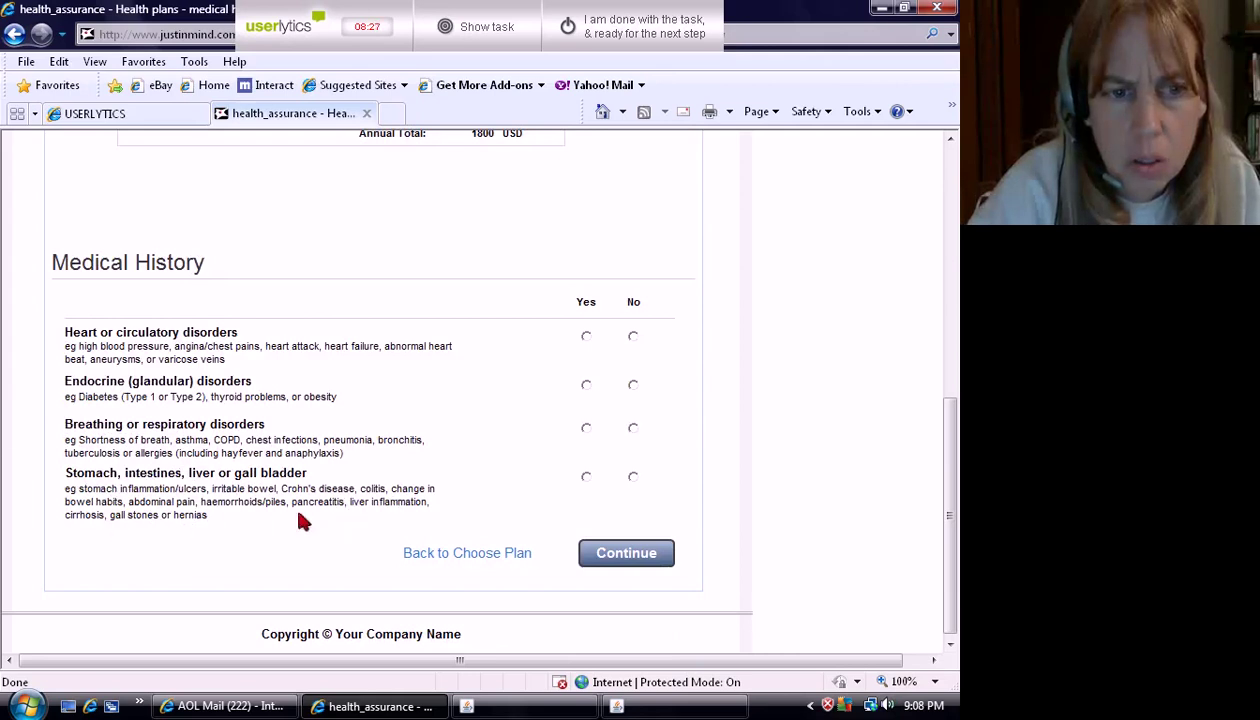
{"action": "left_click", "coordinate": [586, 337]}
{"action": "scroll", "coordinate": [724, 500], "scroll_direction": "down", "scroll_amount": 1}
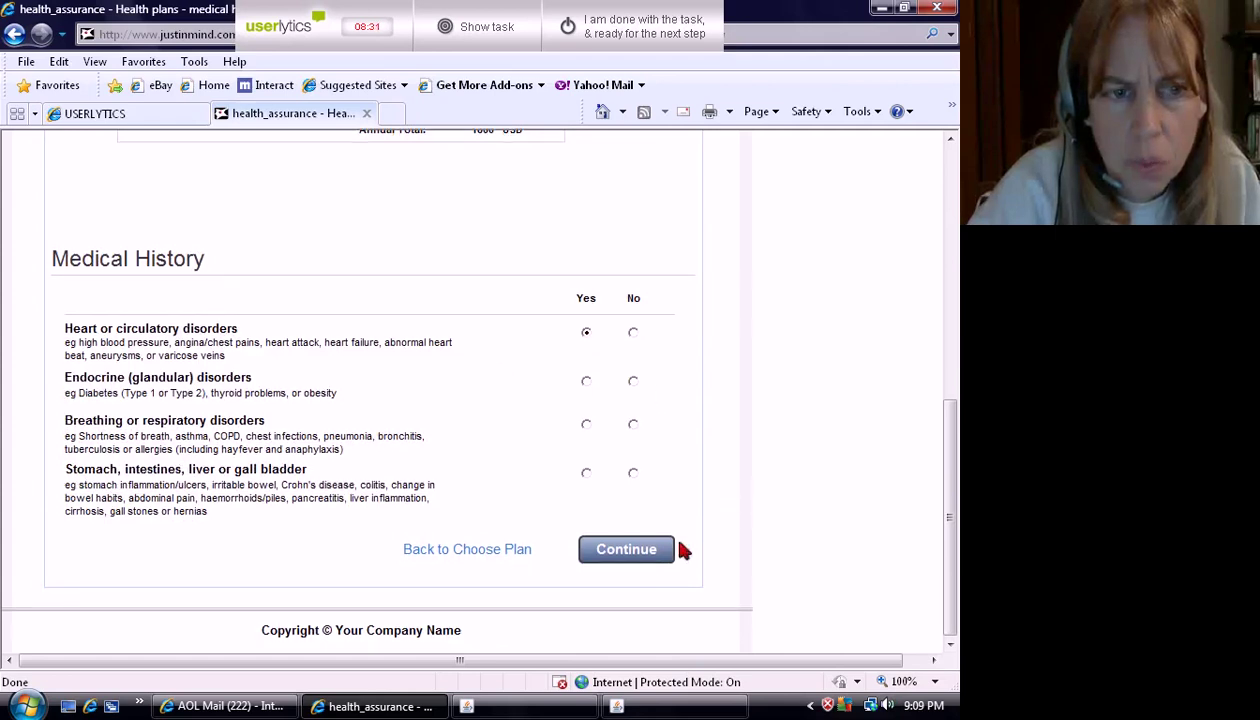
{"action": "left_click", "coordinate": [630, 553]}
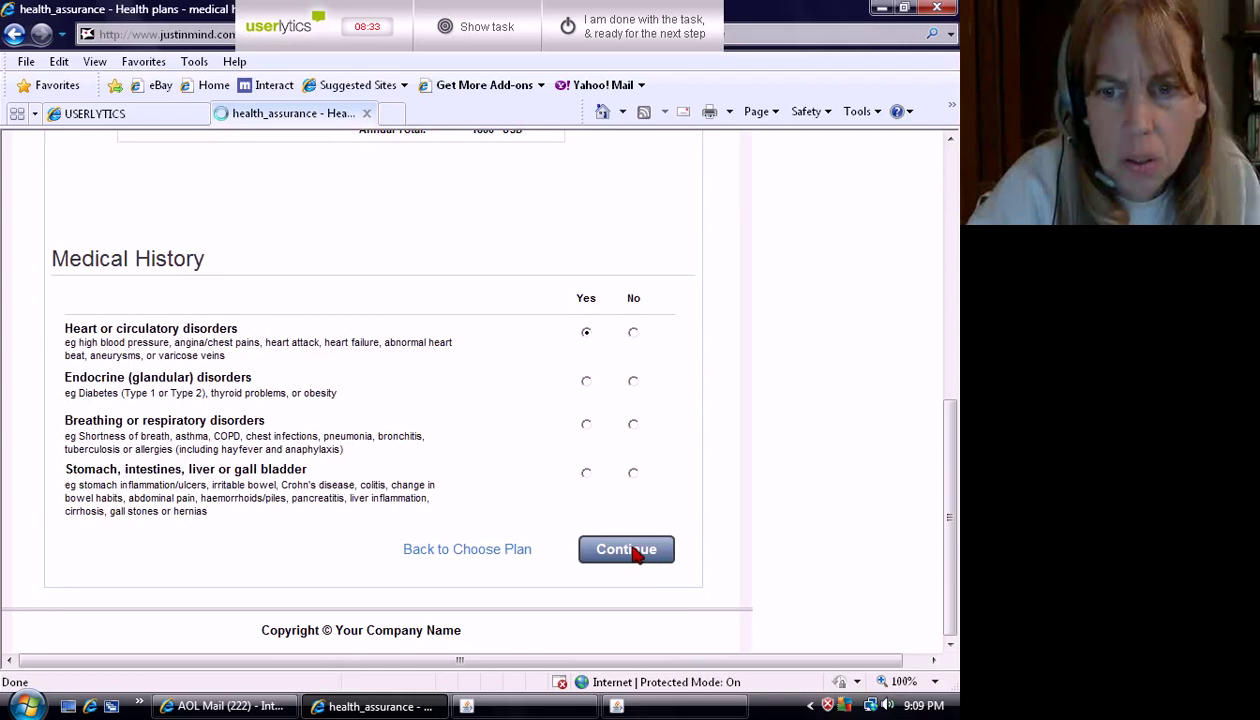
Step: In the payment form, set the card type to Visa and enter a dummy card number
{"action": "scroll", "coordinate": [555, 540], "scroll_direction": "down", "scroll_amount": 2}
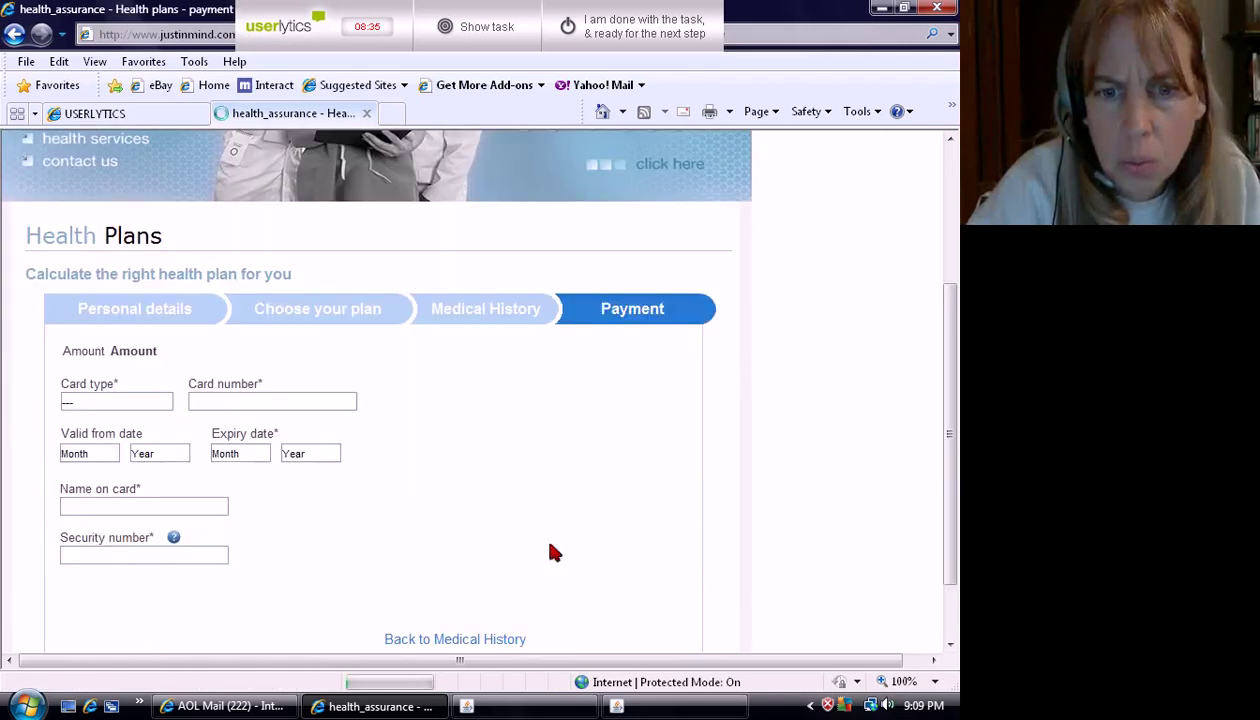
{"action": "left_click", "coordinate": [138, 405]}
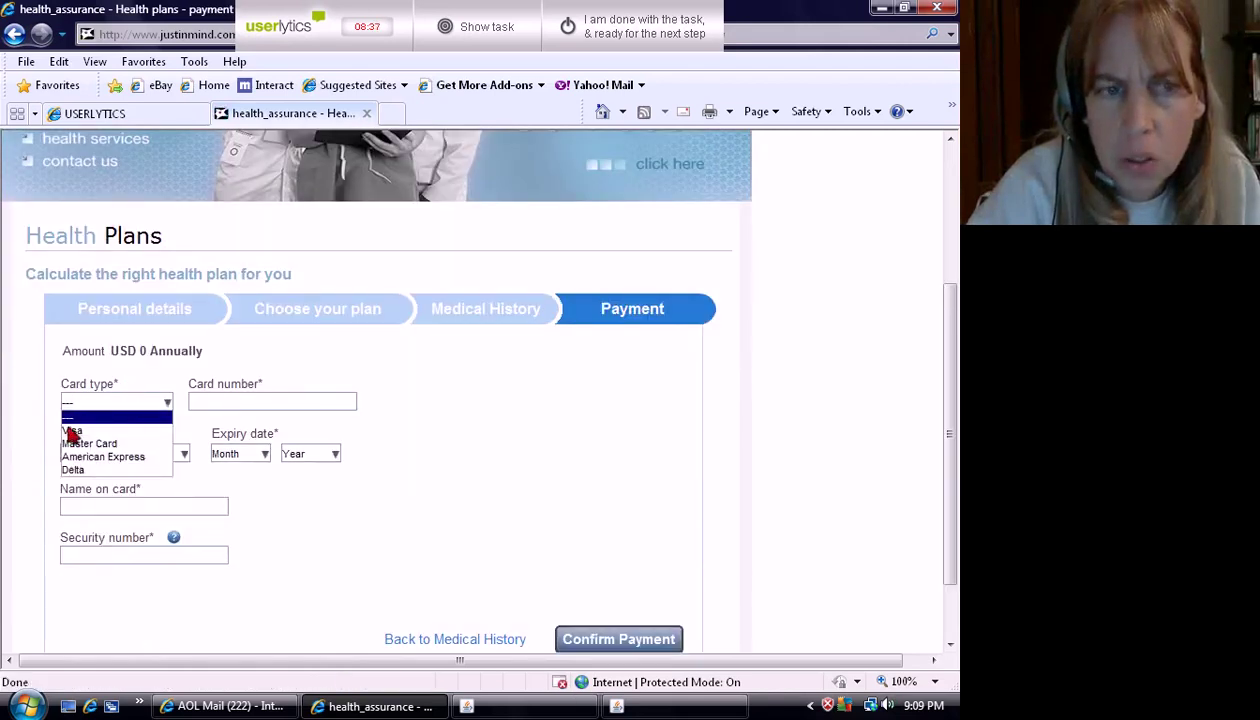
{"action": "left_click", "coordinate": [141, 430]}
{"action": "left_click", "coordinate": [253, 404]}
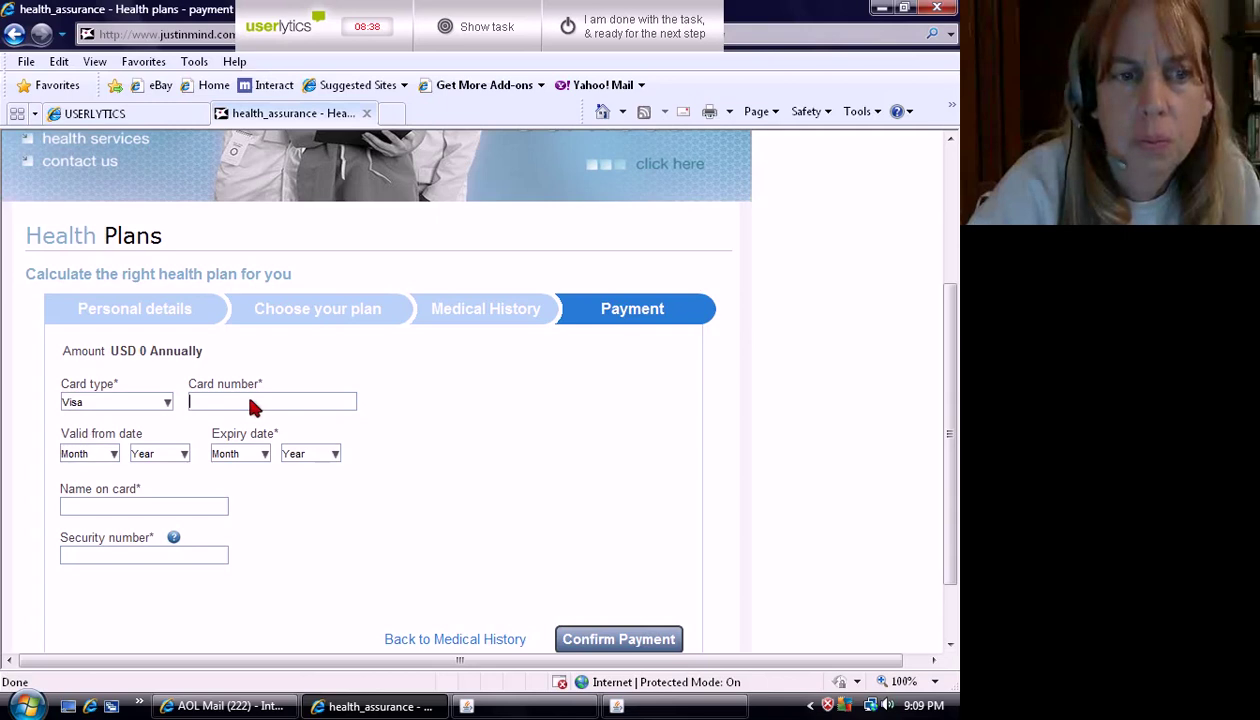
{"action": "type", "text": "4111111"}
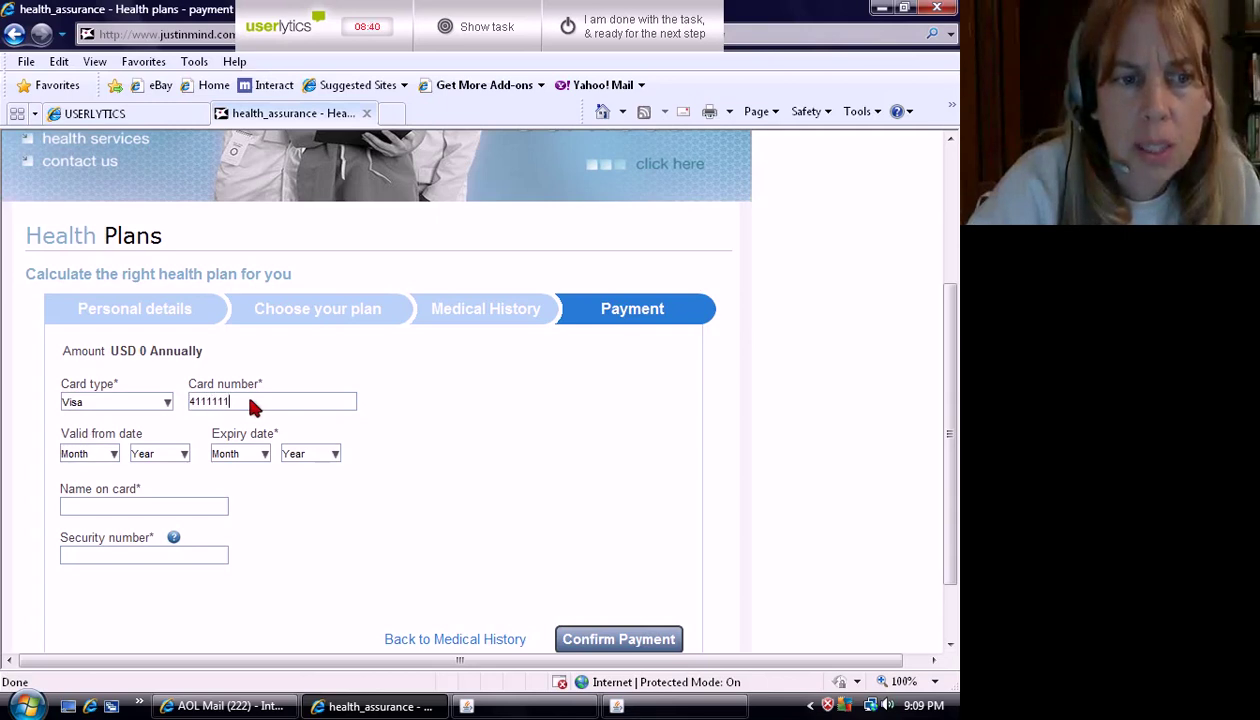
{"action": "type", "text": "111111111"}
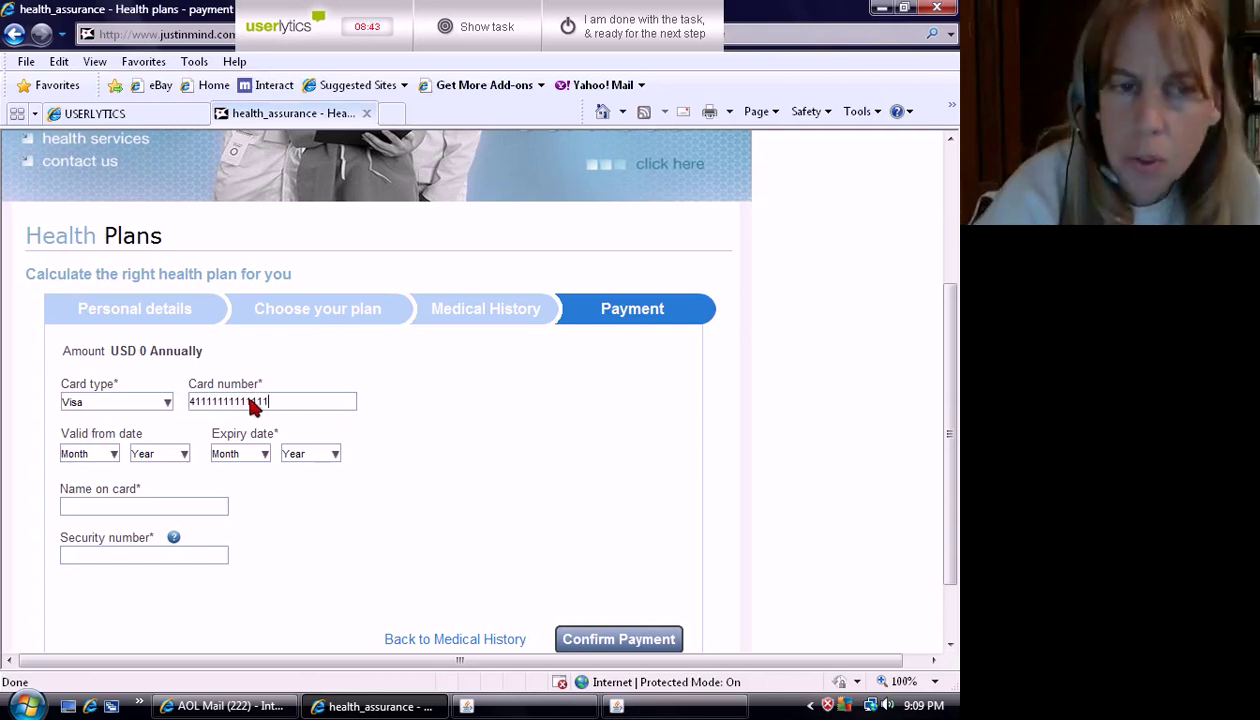
Step: Set the card's valid-from date to month 2, year 2001 and its expiry date to month 3, year 2015
{"action": "left_click", "coordinate": [113, 456]}
{"action": "left_click", "coordinate": [91, 482]}
{"action": "left_click", "coordinate": [184, 454]}
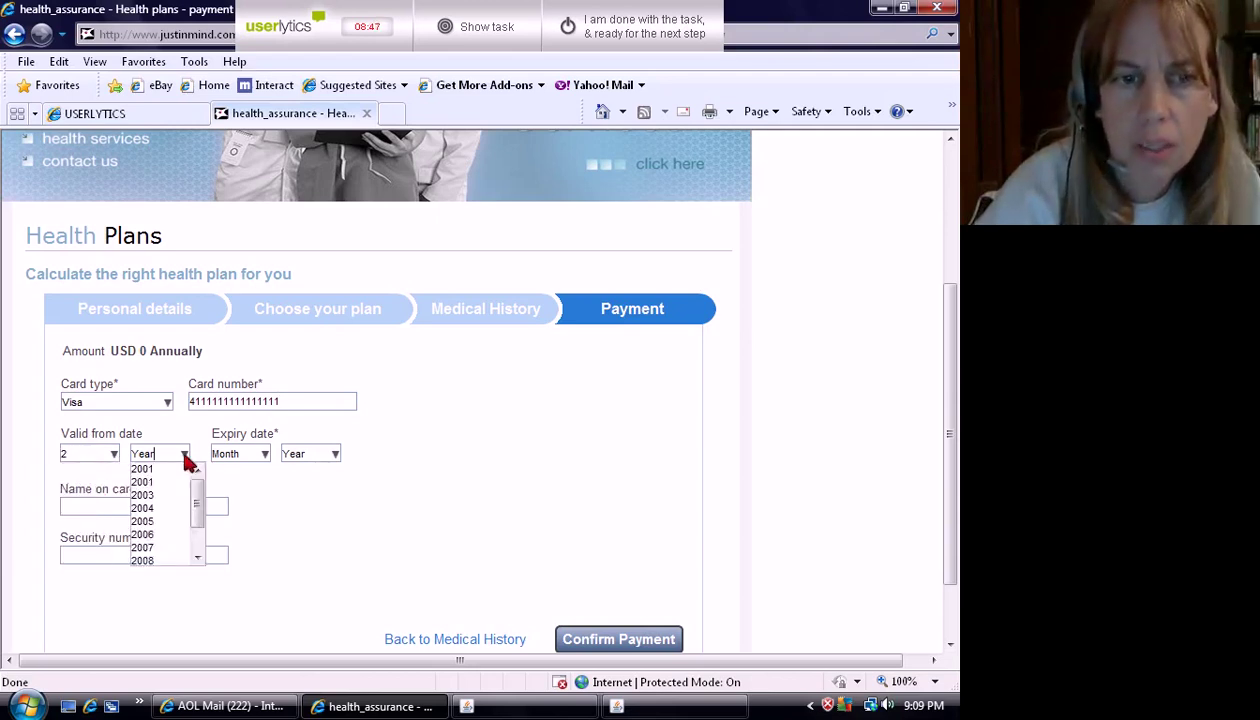
{"action": "left_click", "coordinate": [184, 456]}
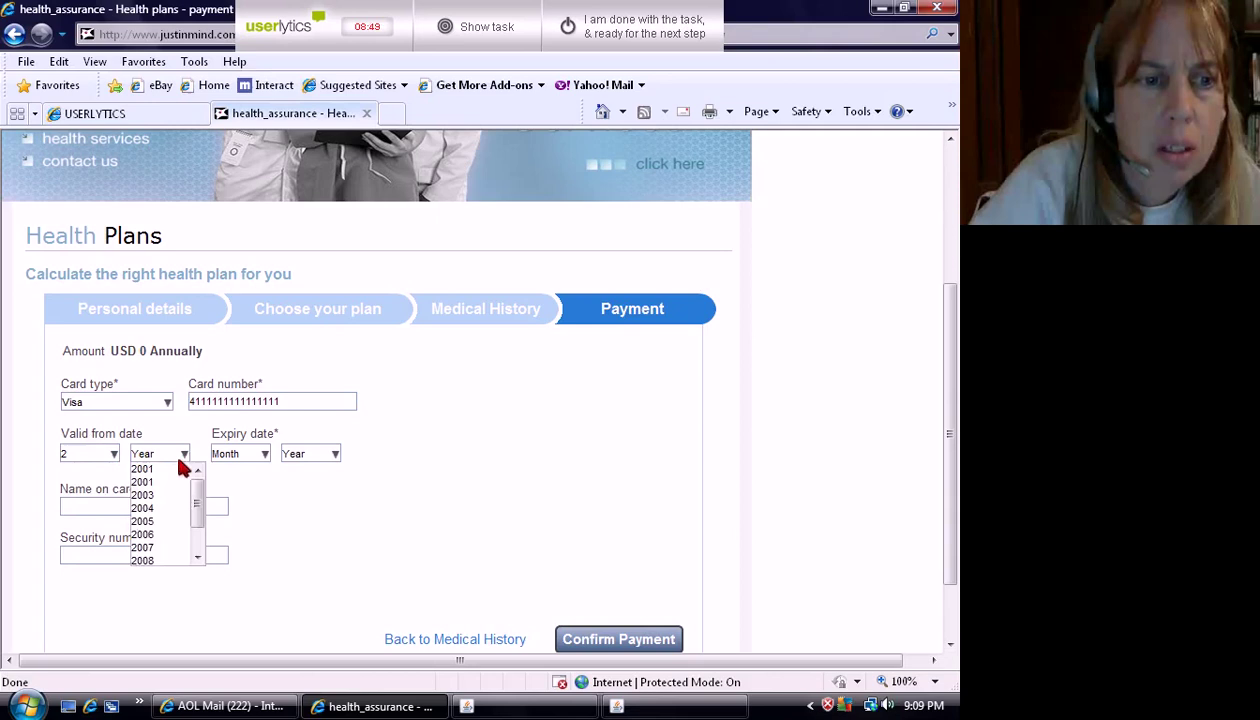
{"action": "left_click", "coordinate": [163, 481]}
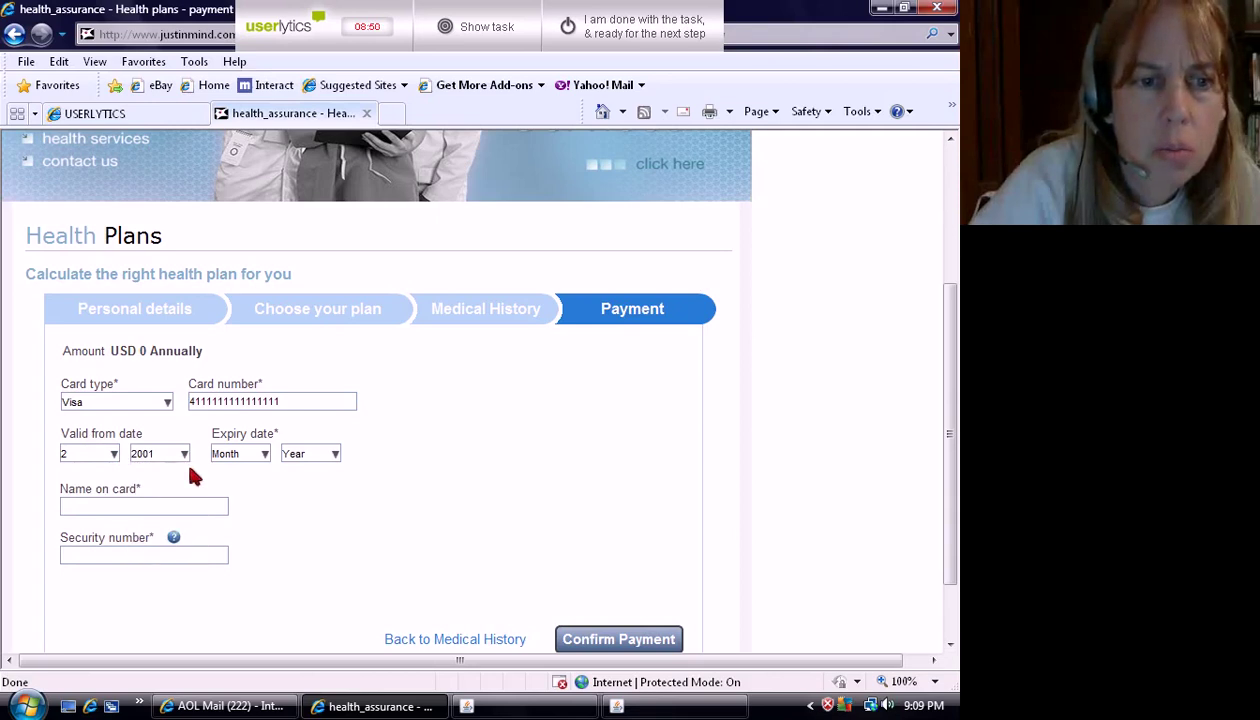
{"action": "left_click", "coordinate": [262, 458]}
{"action": "left_click", "coordinate": [240, 499]}
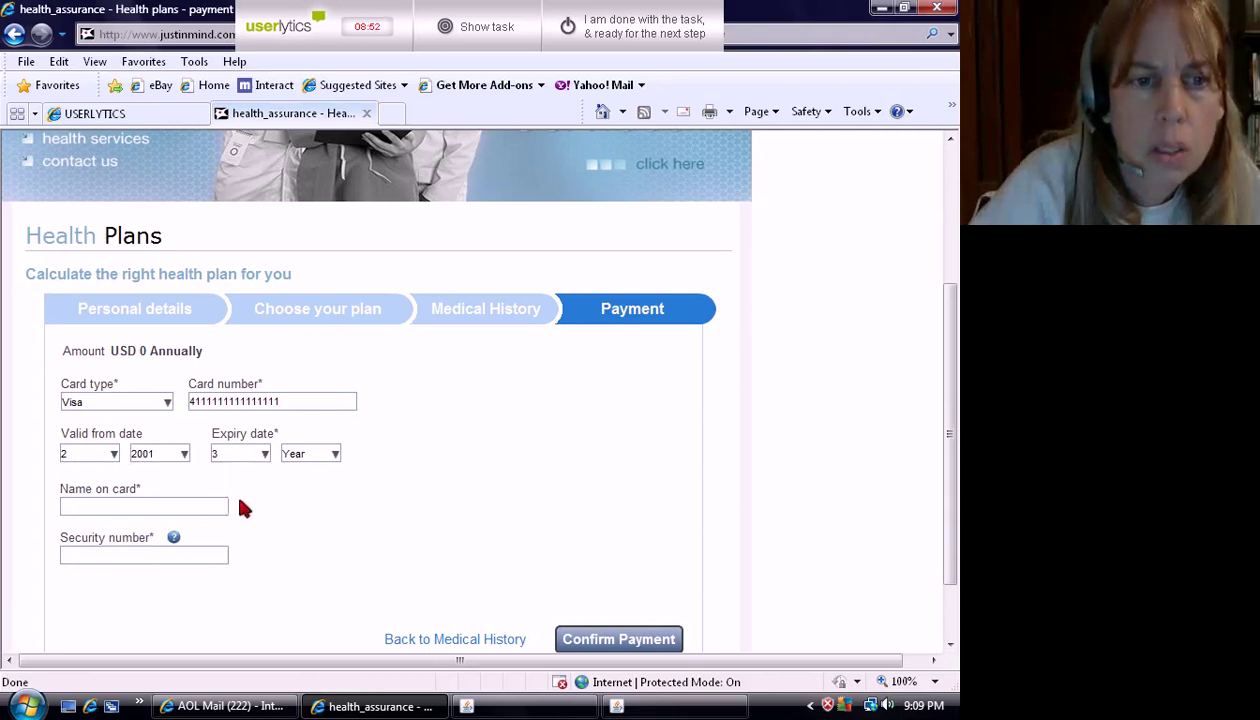
{"action": "left_click", "coordinate": [336, 456]}
{"action": "left_click", "coordinate": [312, 523]}
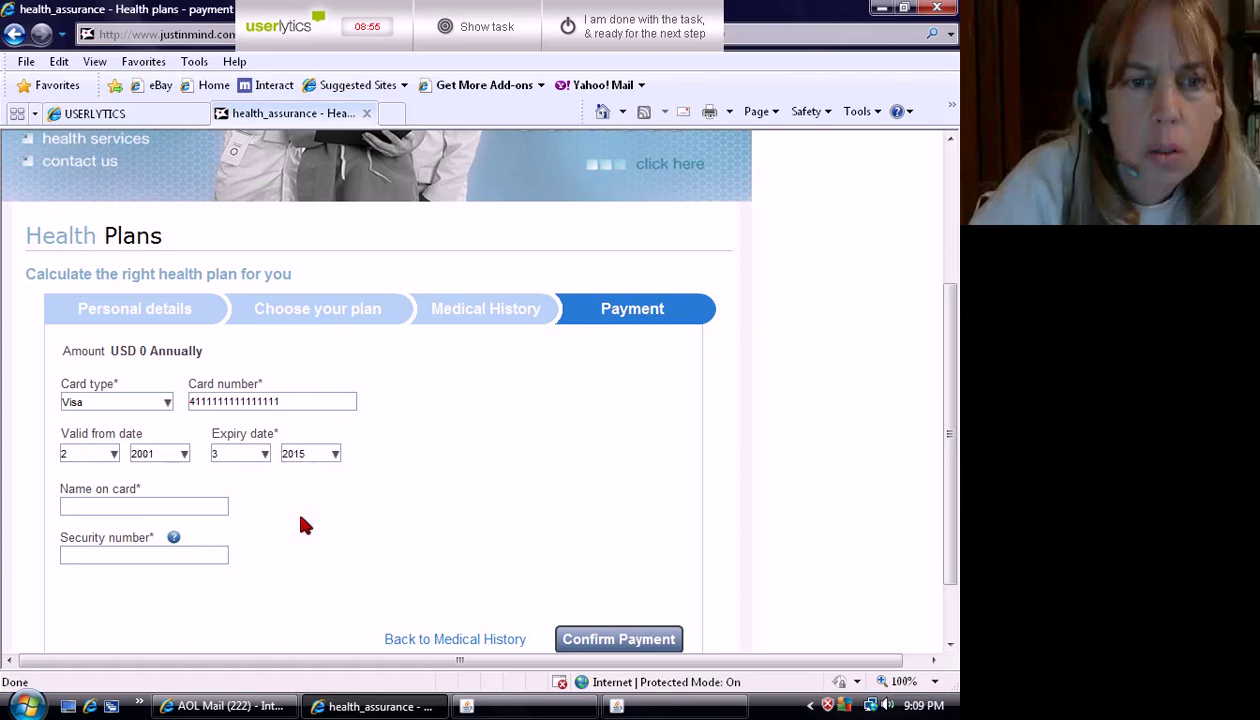
Step: Enter a dummy name on card and the card's security number, and confirm the payment
{"action": "left_click", "coordinate": [170, 508]}
{"action": "type", "text": "M"}
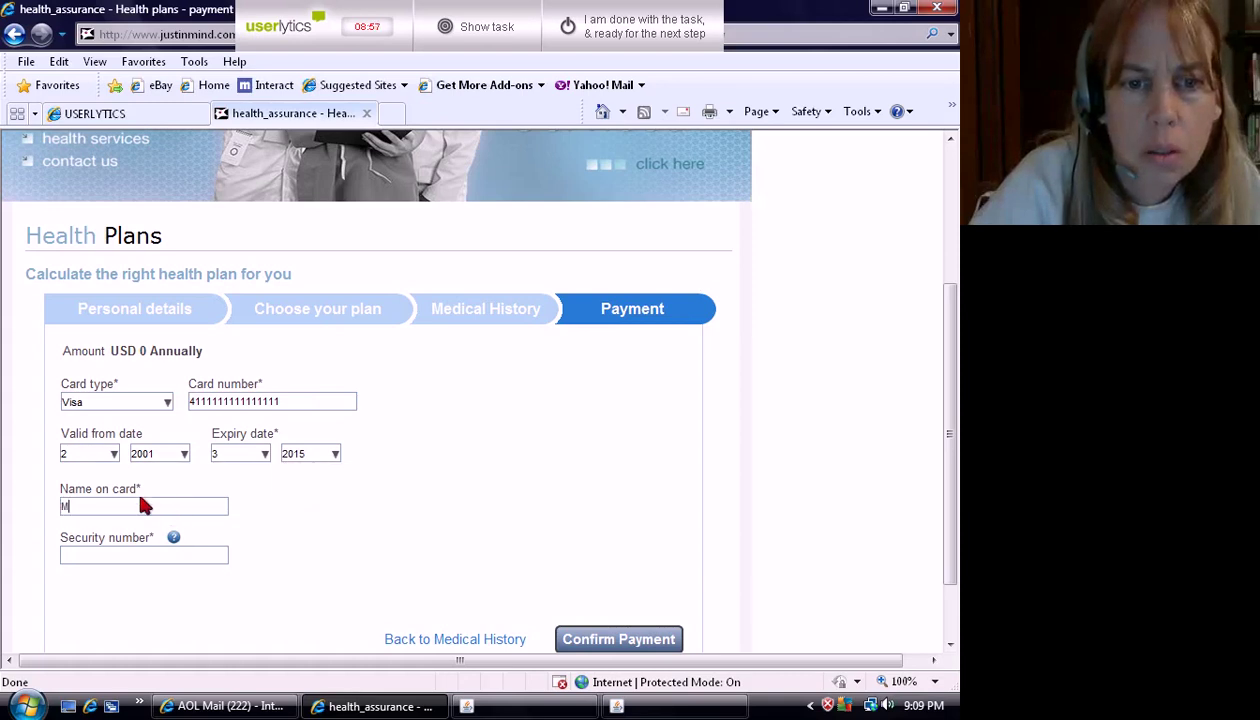
{"action": "type", "text": "y Last N"}
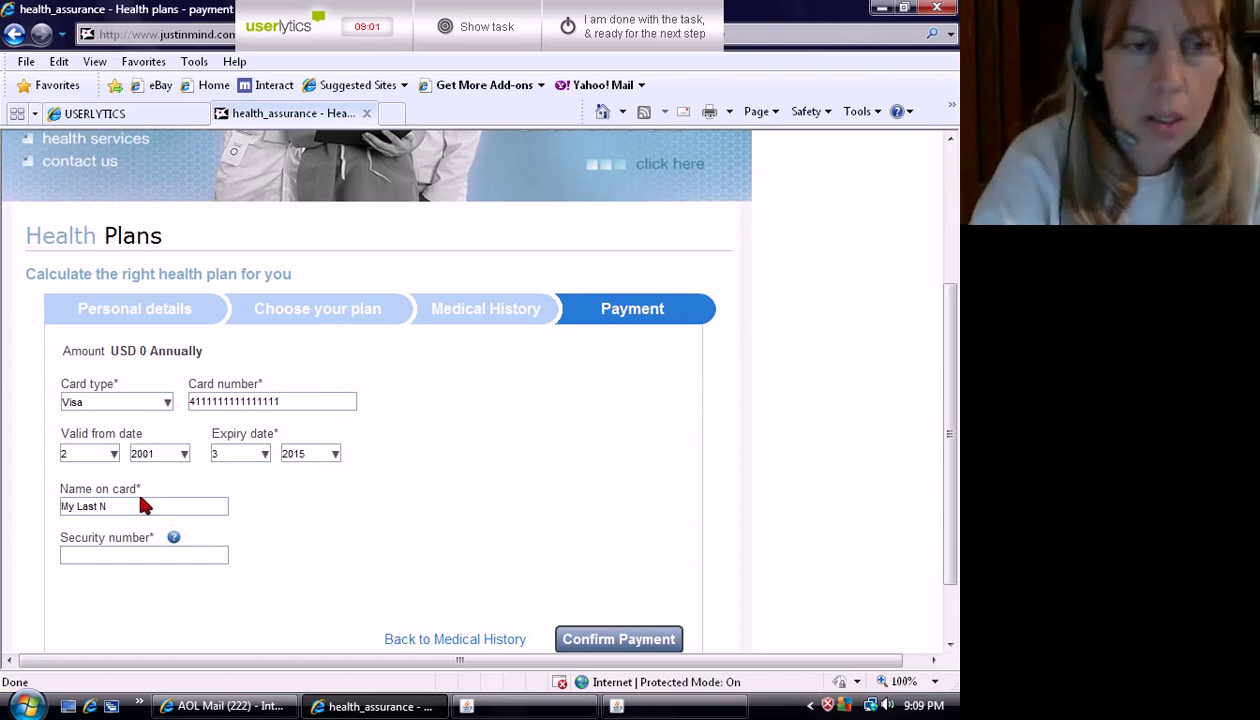
{"action": "type", "text": "ame"}
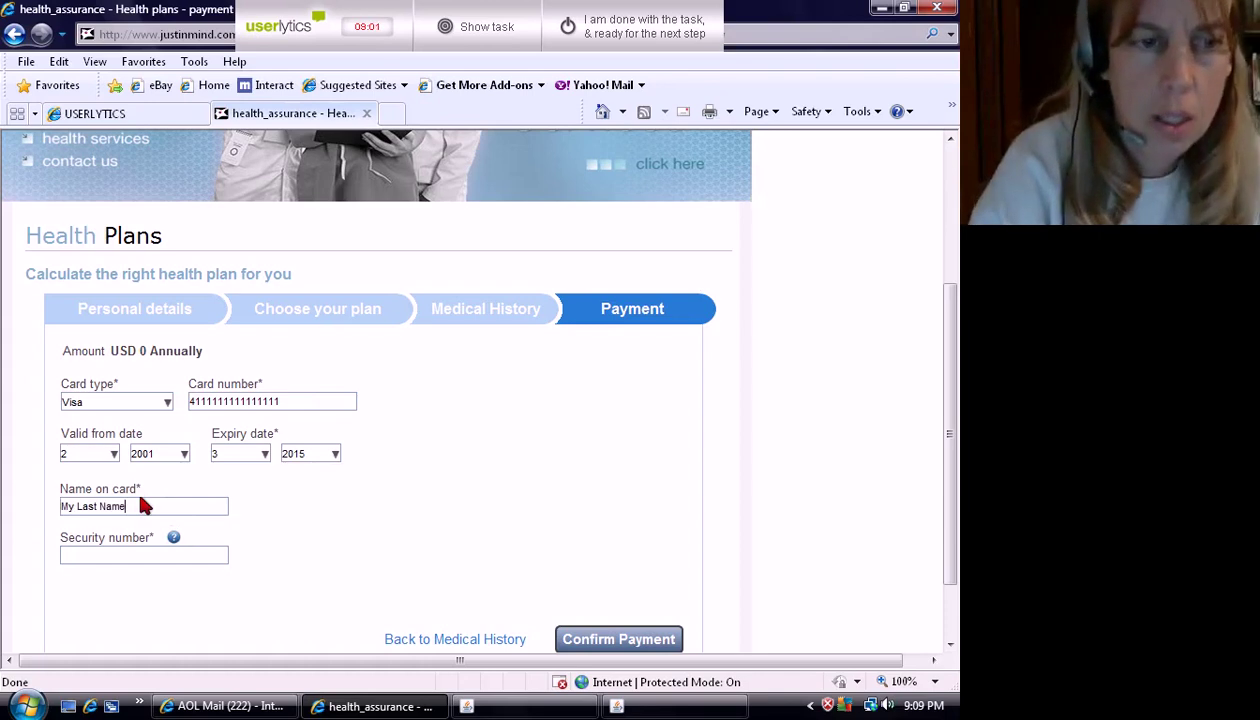
{"action": "left_click", "coordinate": [163, 560]}
{"action": "type", "text": "111"}
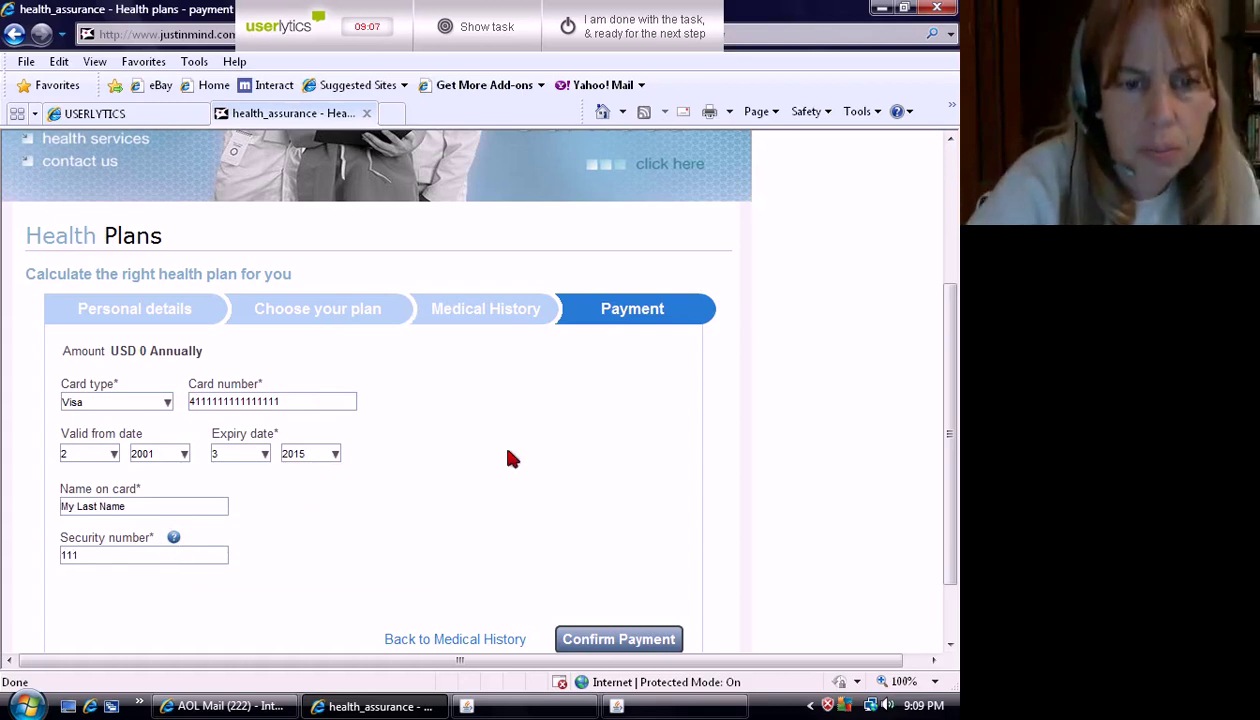
{"action": "scroll", "coordinate": [509, 456], "scroll_direction": "down", "scroll_amount": 2}
{"action": "left_click", "coordinate": [638, 555]}
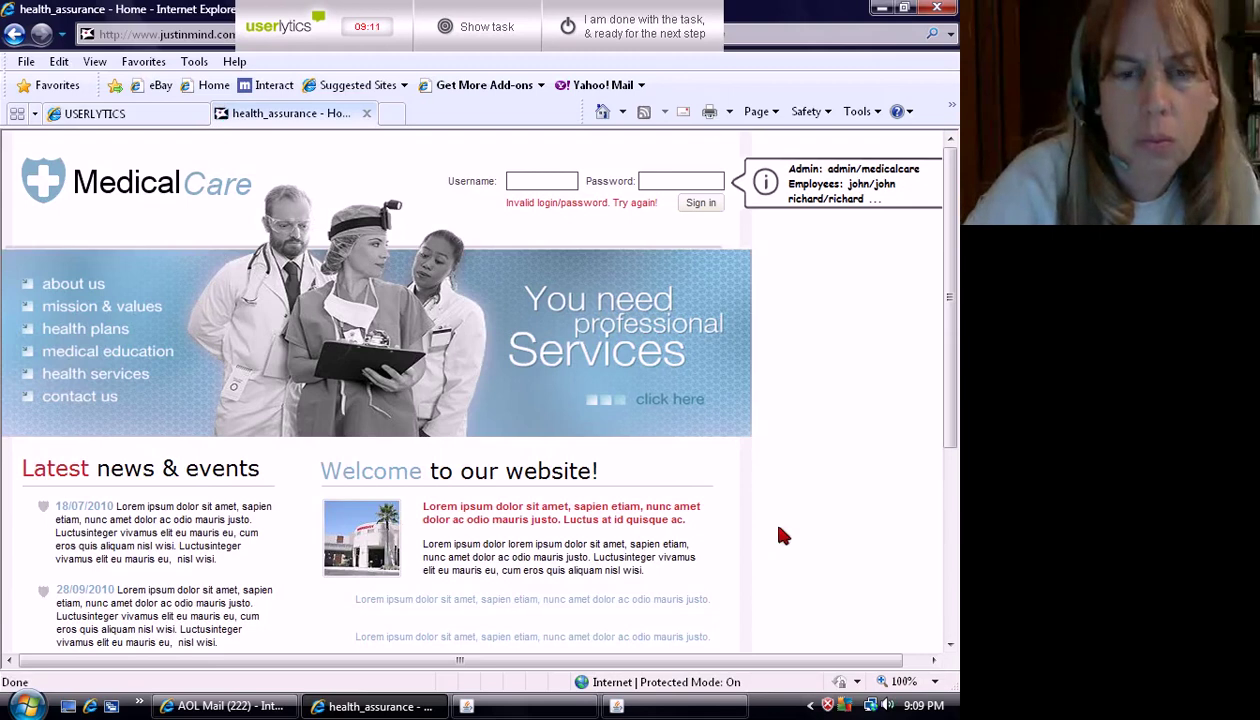
Step: Look over the home page, reread the Userlytics task instructions, and request to finish the task and go to the next step
{"action": "scroll", "coordinate": [779, 530], "scroll_direction": "down", "scroll_amount": 3}
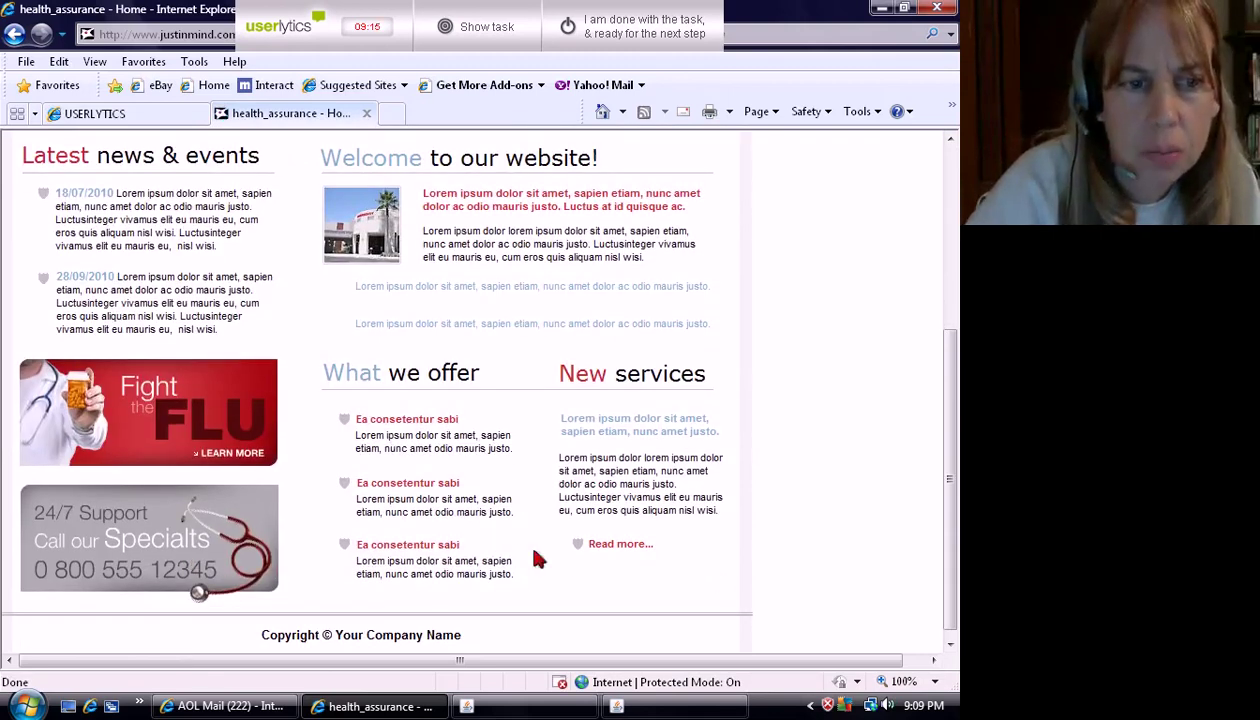
{"action": "scroll", "coordinate": [718, 574], "scroll_direction": "up", "scroll_amount": 2}
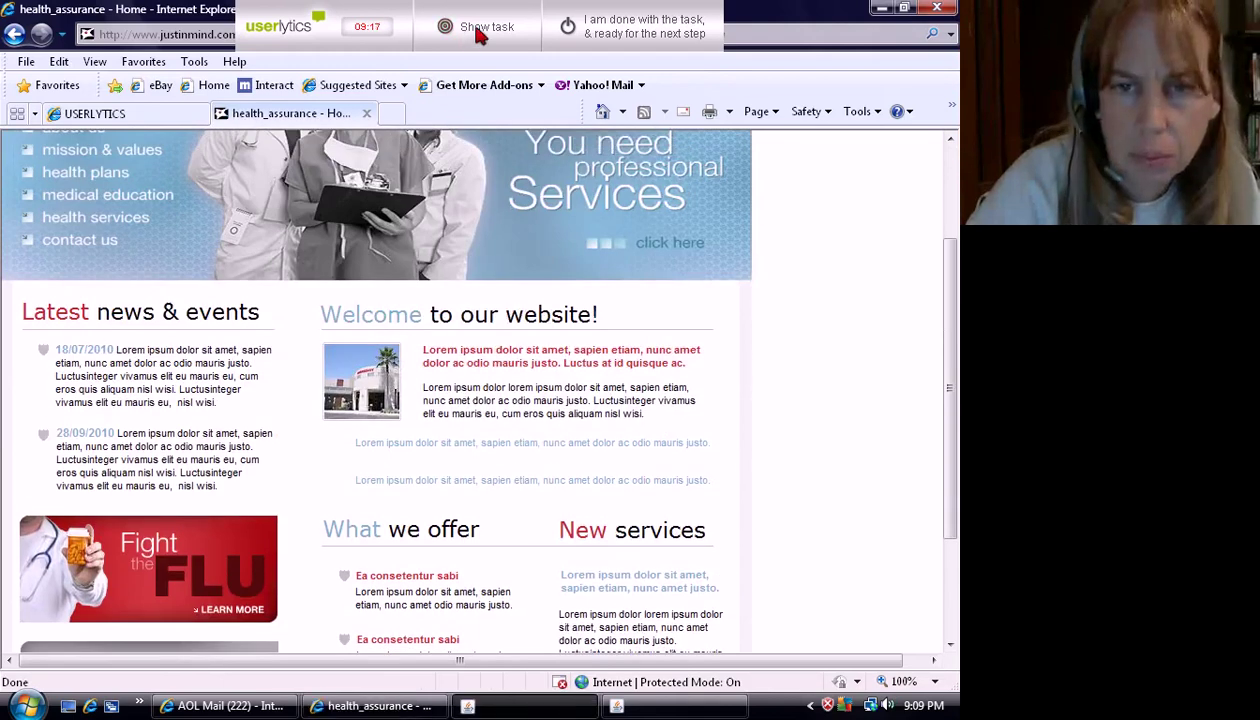
{"action": "left_click", "coordinate": [478, 34]}
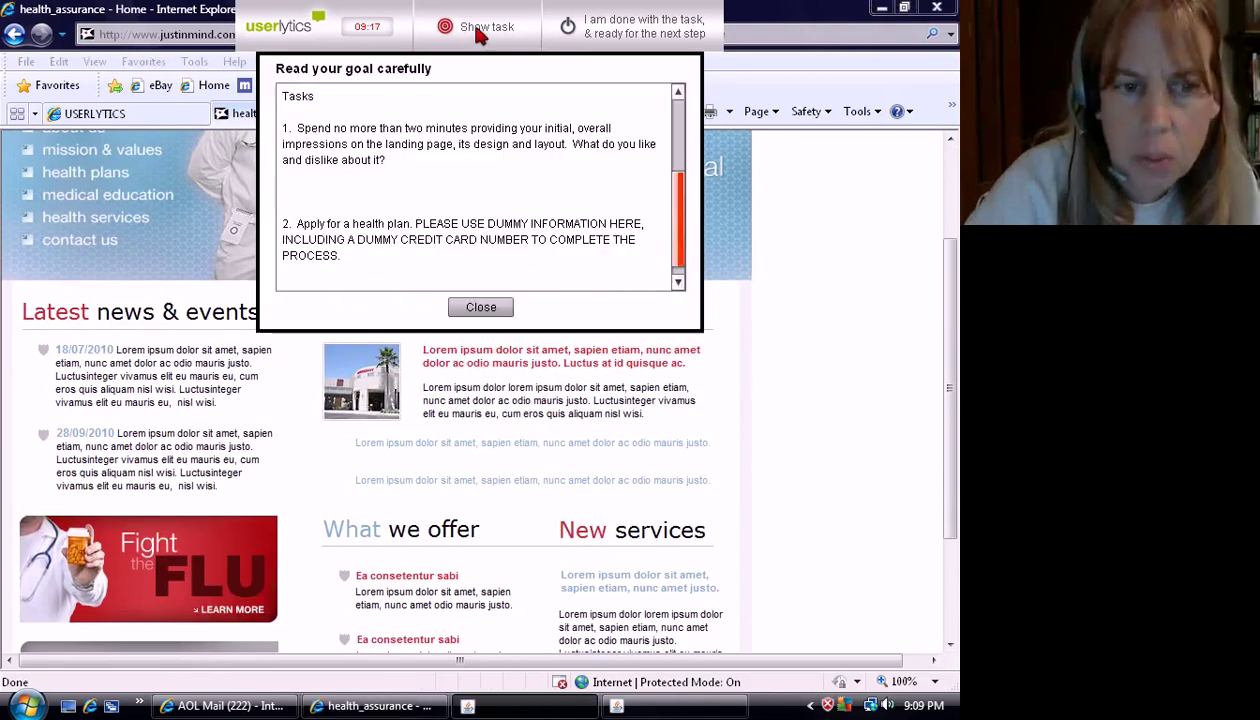
{"action": "left_click", "coordinate": [613, 33]}
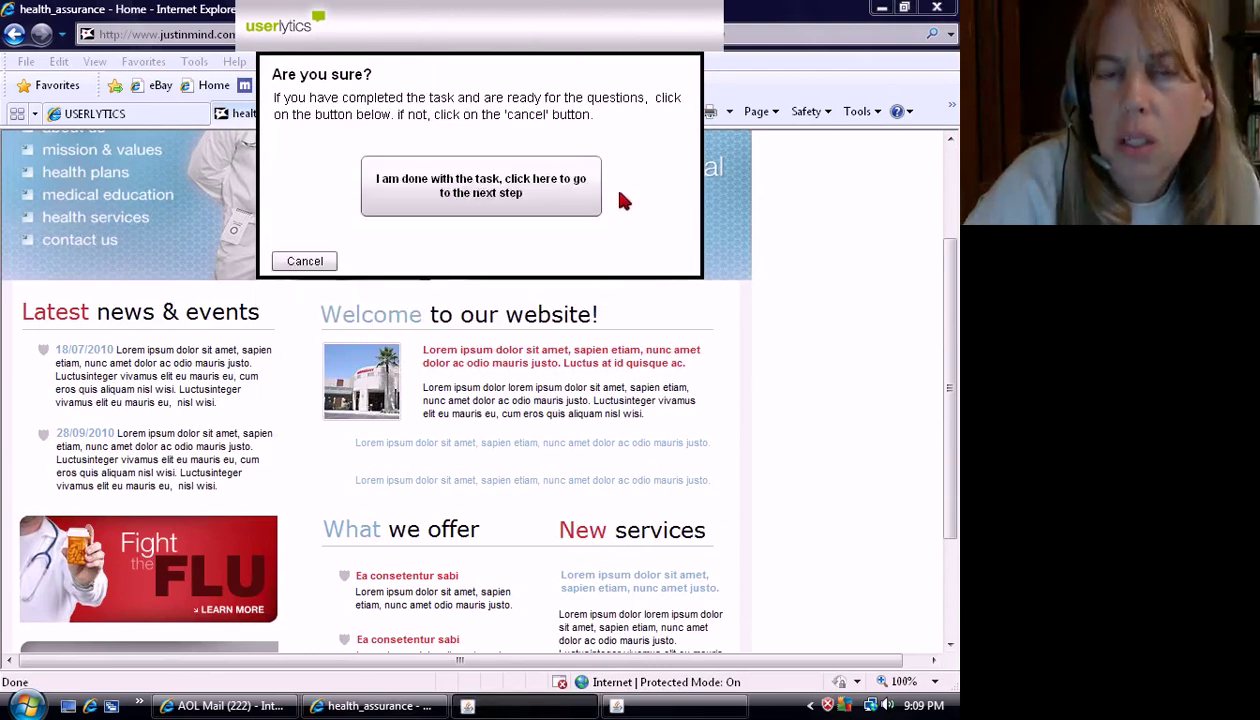